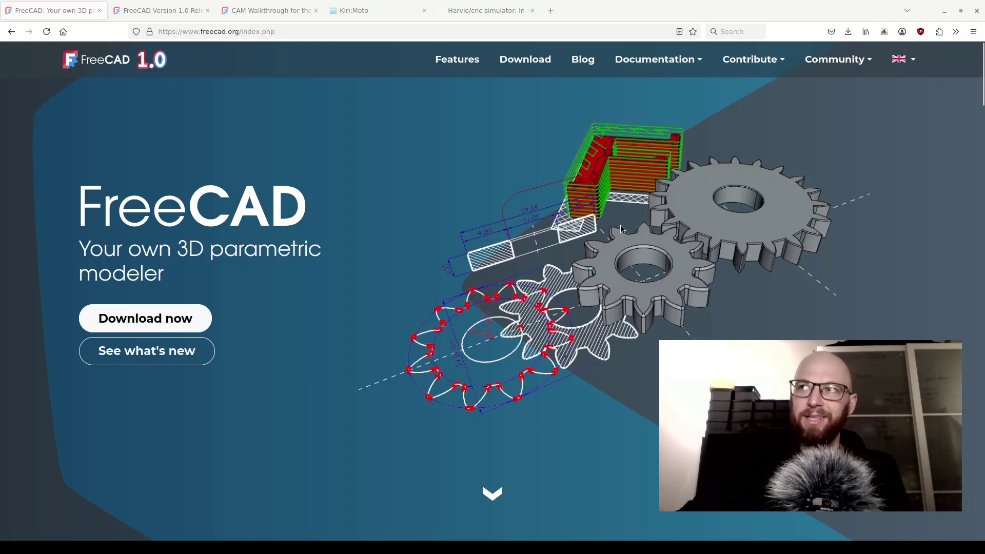
# Step: Switch Firefox to the 'FreeCAD Version 1.0 Released' announcement tab
pyautogui.click(162, 11)
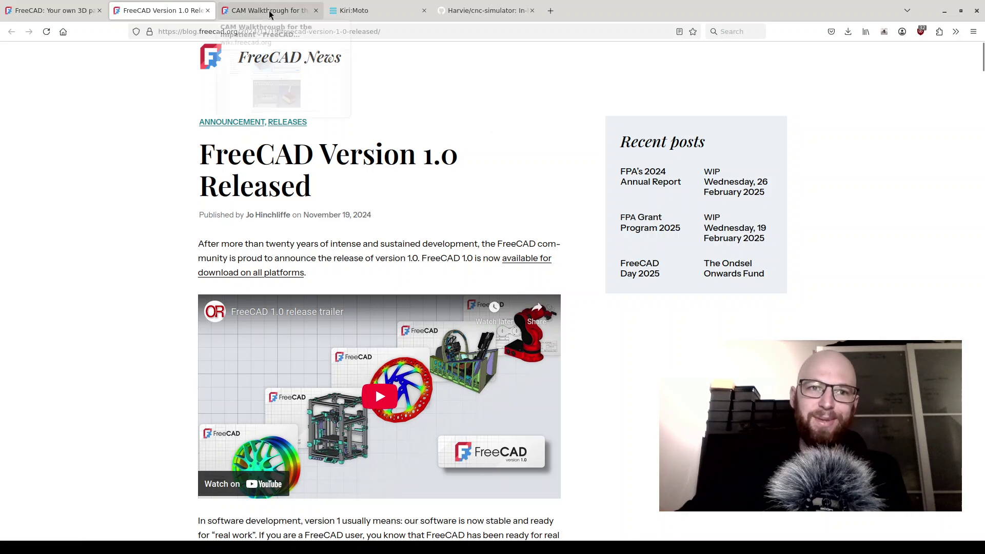
pyautogui.moveTo(268, 14)
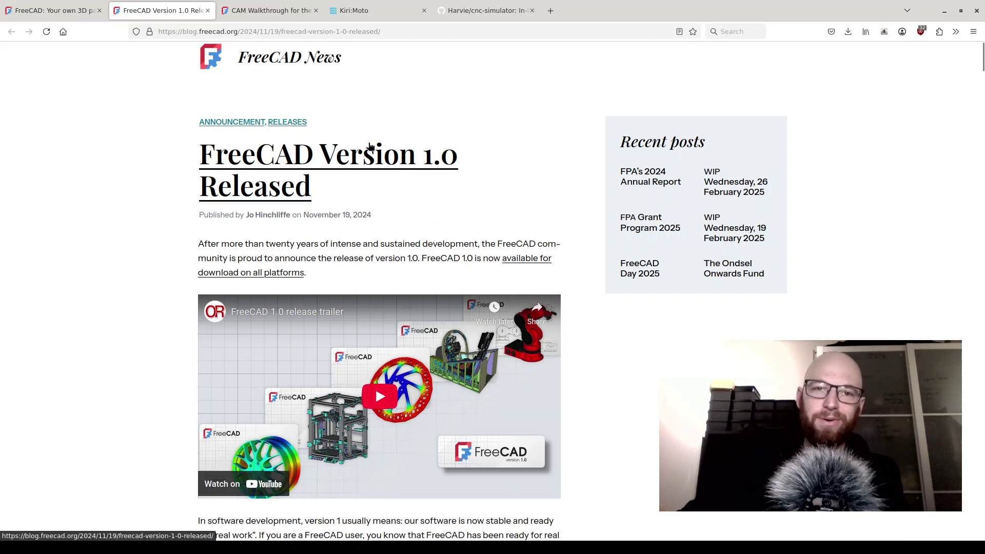
pyautogui.click(236, 12)
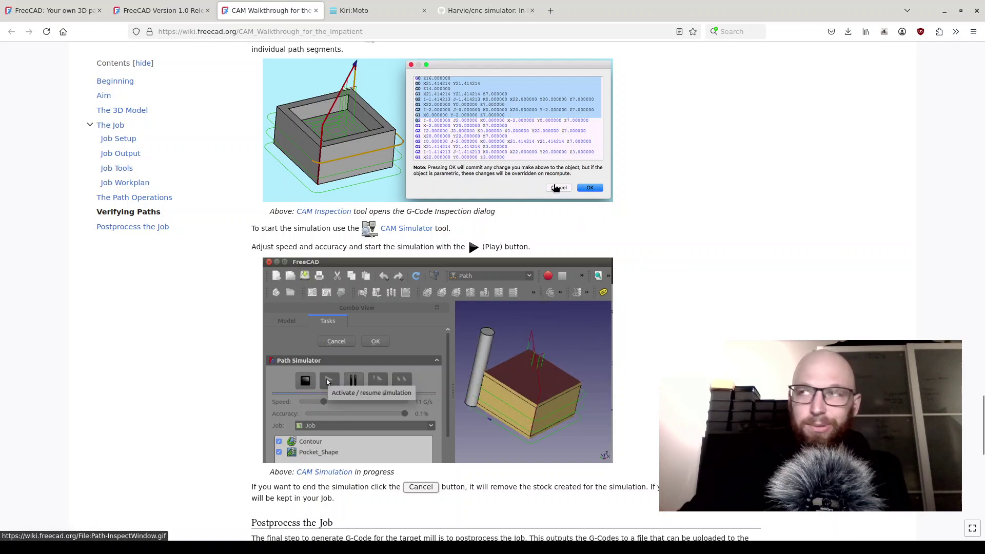
# Step: Orbit around bushing.stl in Kiri:Moto and slice it into Rough, Outline and Contour toolpaths
pyautogui.click(368, 12)
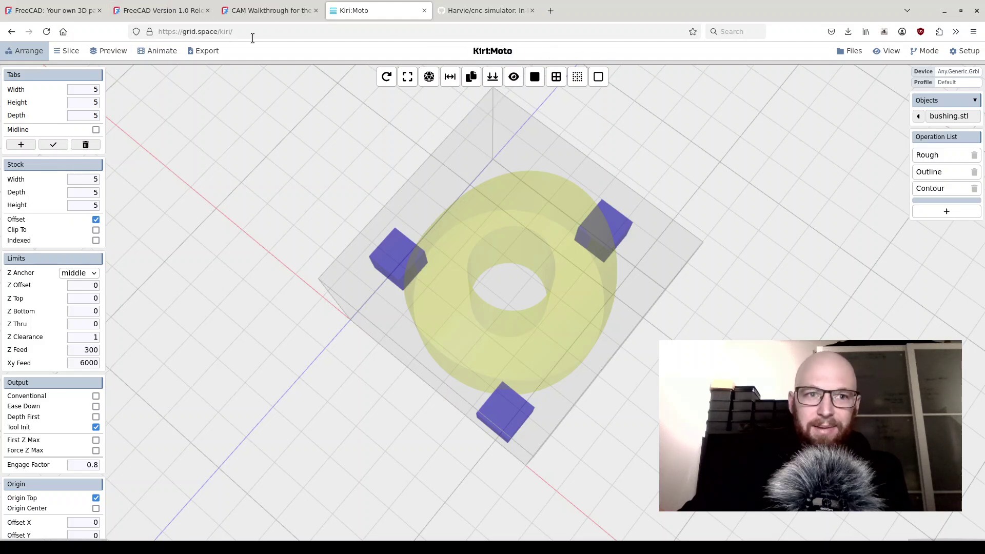
pyautogui.press('h')
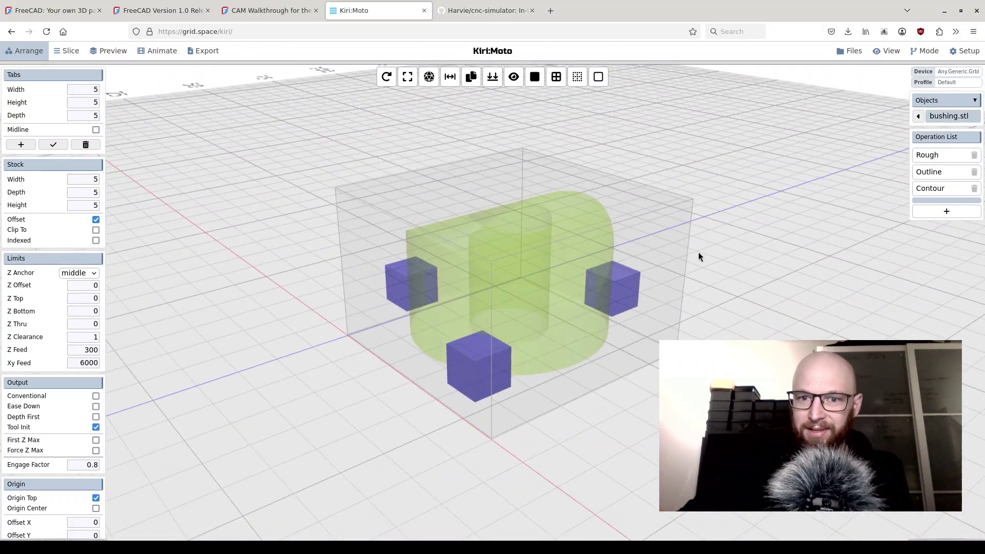
pyautogui.press('h')
pyautogui.moveTo(735, 226); pyautogui.dragTo(770, 239)
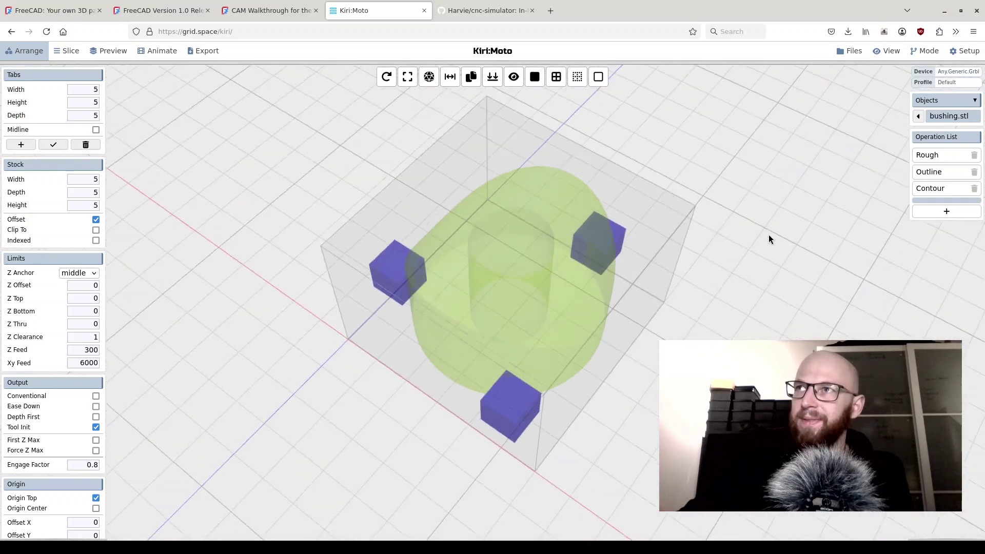
pyautogui.click(64, 48)
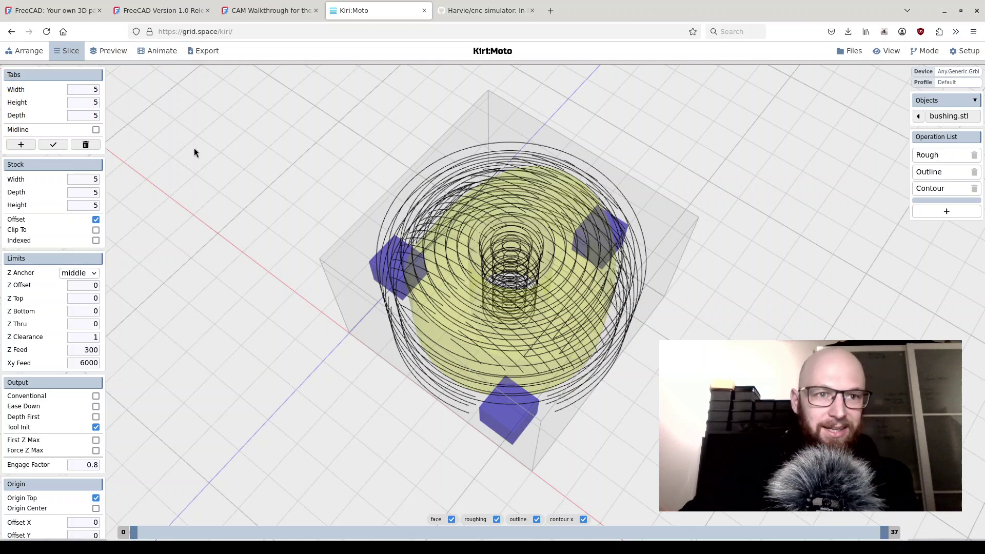
# Step: Play the bushing milling animation, switch to 8x speed, and pause it at 25.5%
pyautogui.click(165, 50)
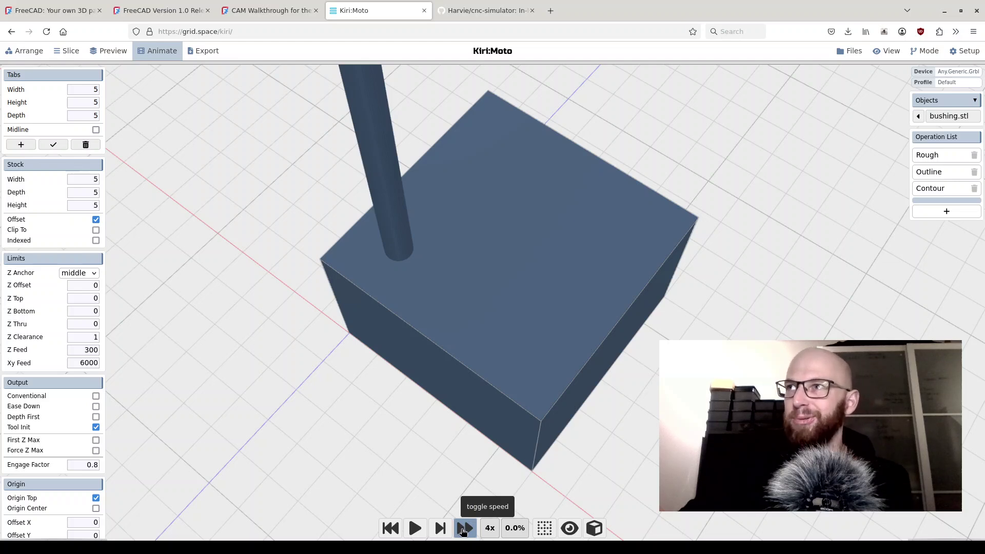
pyautogui.click(416, 529)
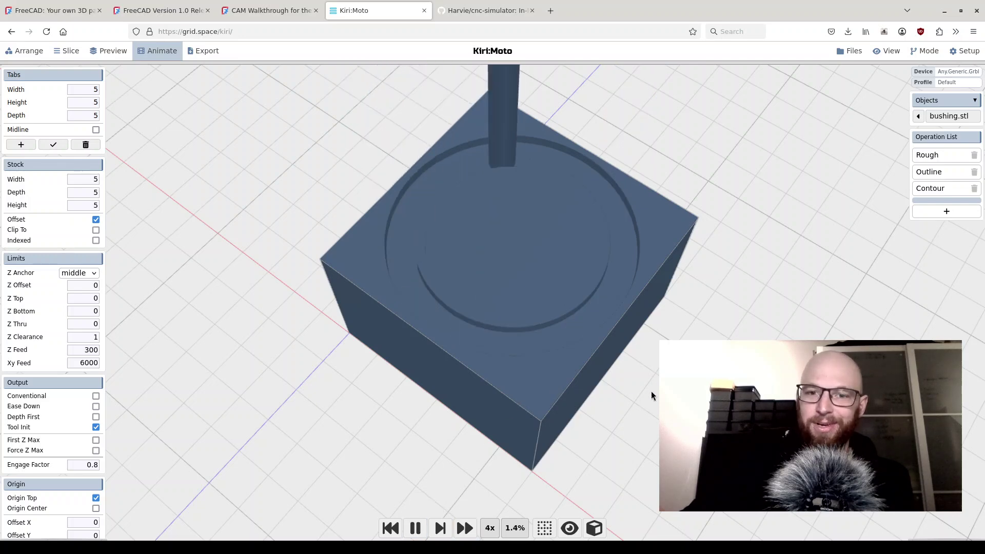
pyautogui.moveTo(616, 421); pyautogui.dragTo(659, 373)
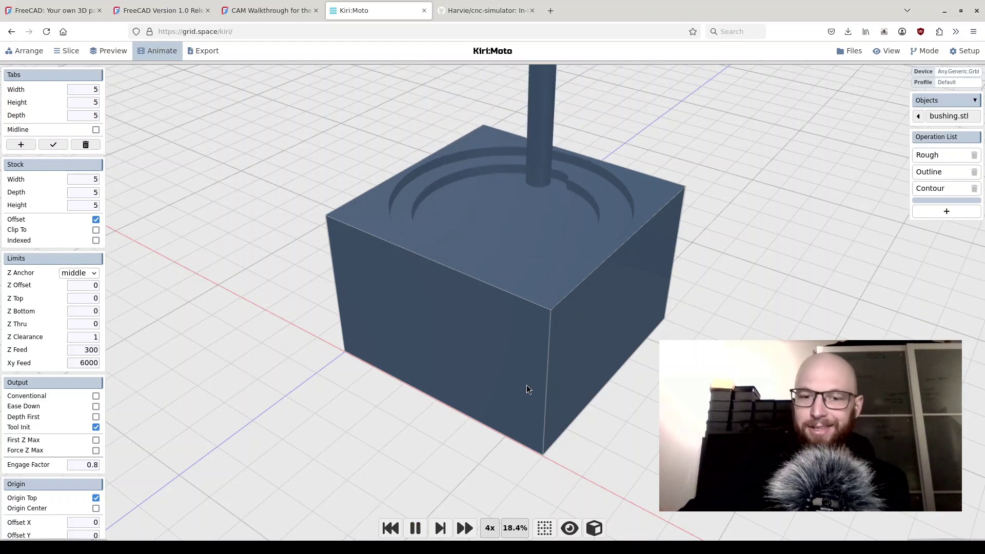
pyautogui.click(416, 528)
pyautogui.click(465, 528)
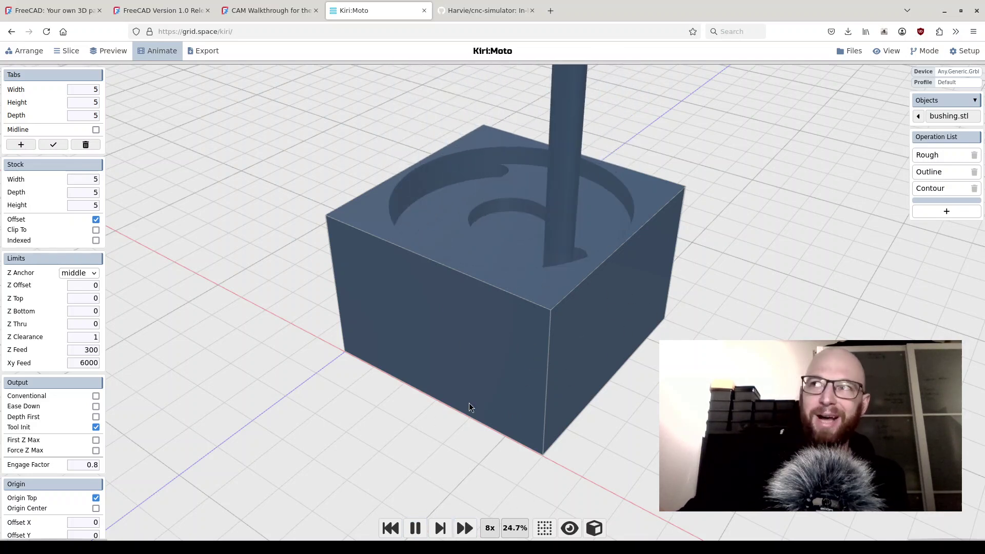
pyautogui.click(415, 529)
pyautogui.moveTo(927, 156)
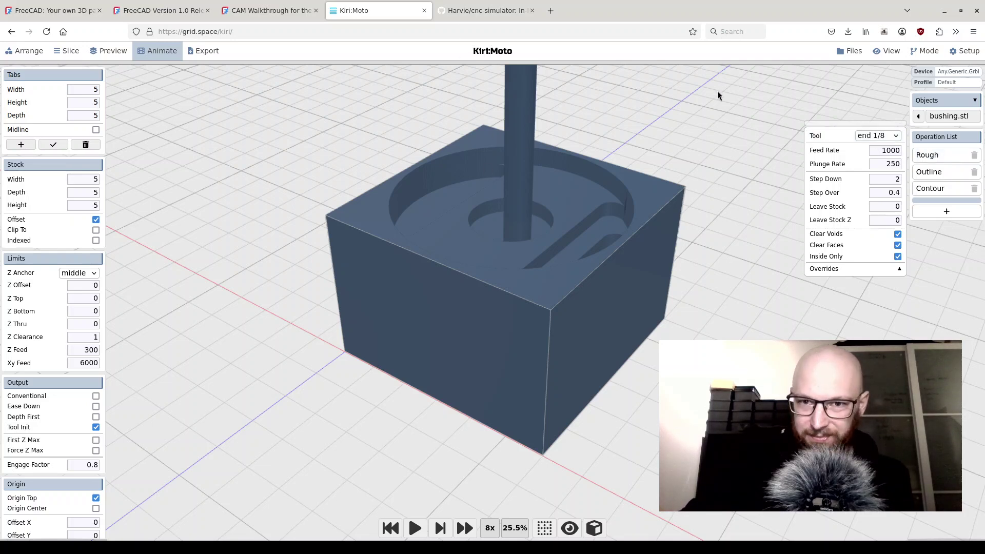
# Step: Export the bushing job and download its G-code as bushing-016
pyautogui.click(210, 53)
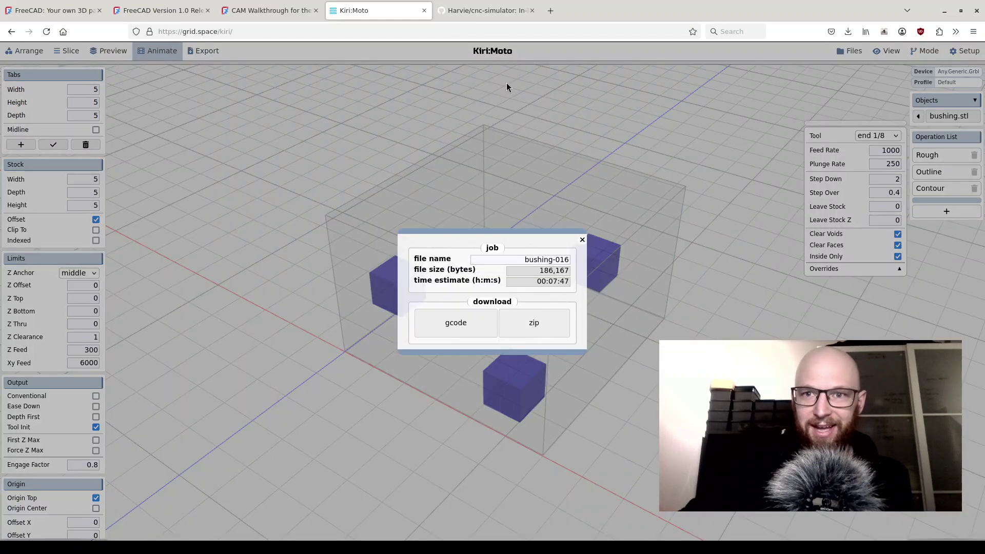
pyautogui.click(449, 326)
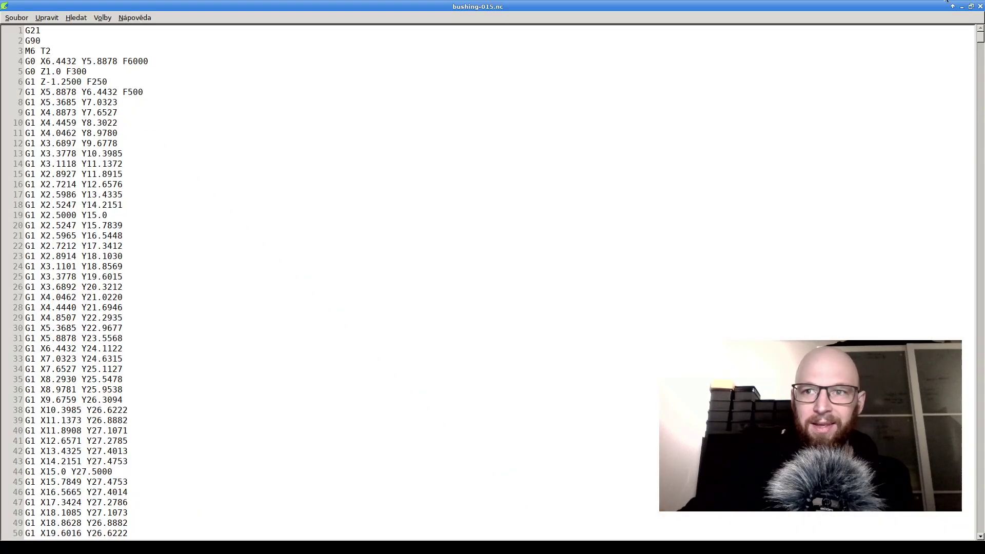
# Step: View bushing-016.nc in Leafpad, then launch FreeCAD from the application finder
pyautogui.click(979, 10)
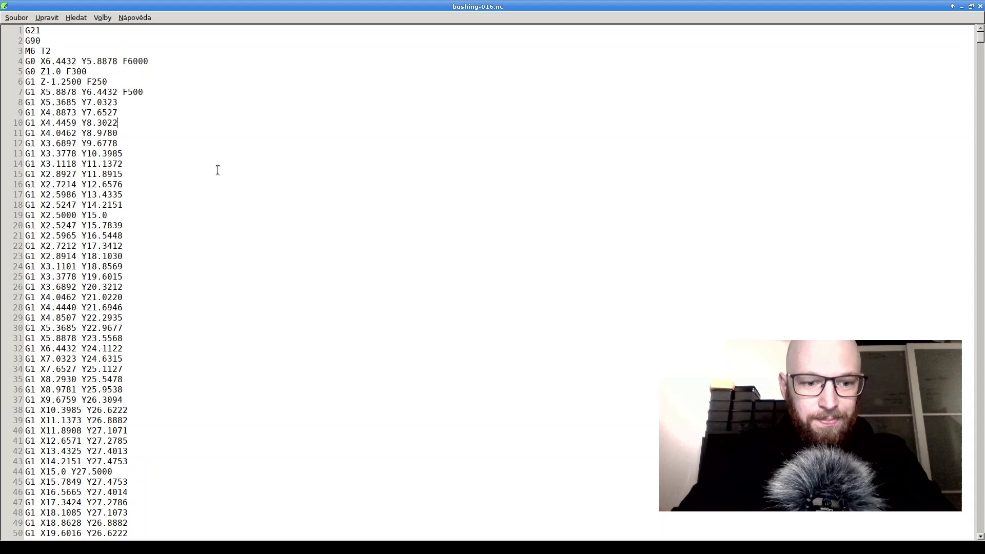
pyautogui.hotkey('alt', 'F2')
pyautogui.write('fre')
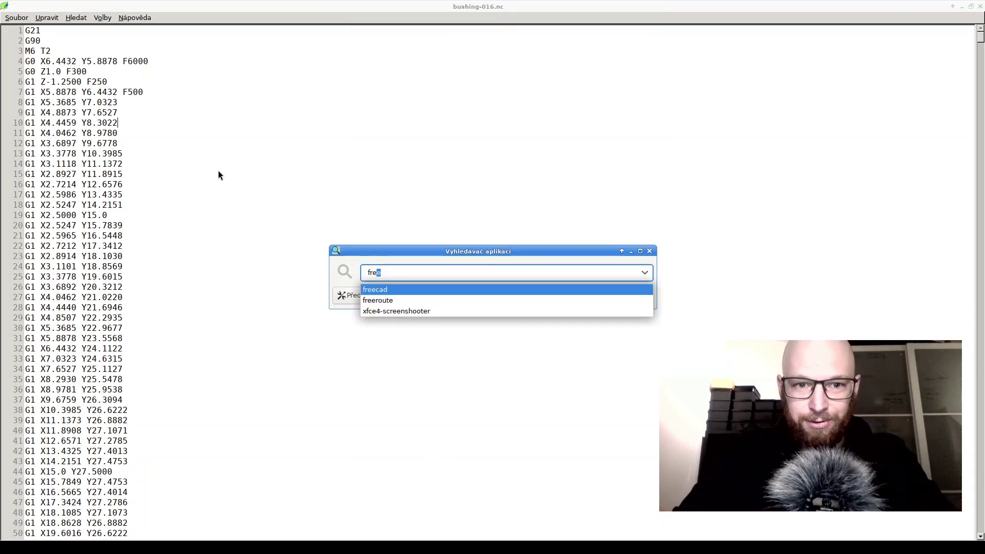
pyautogui.write('ecad')
pyautogui.press('Return')
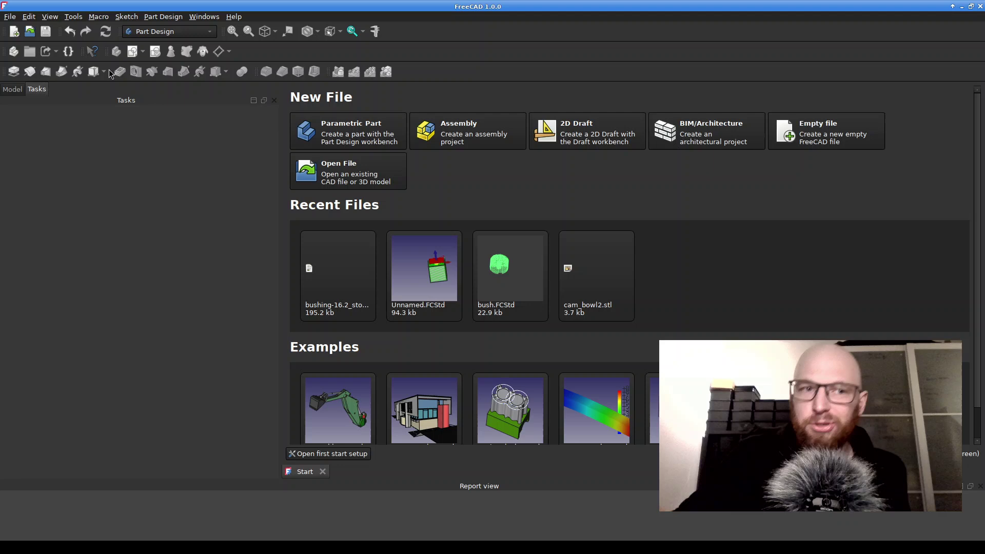
pyautogui.click(10, 17)
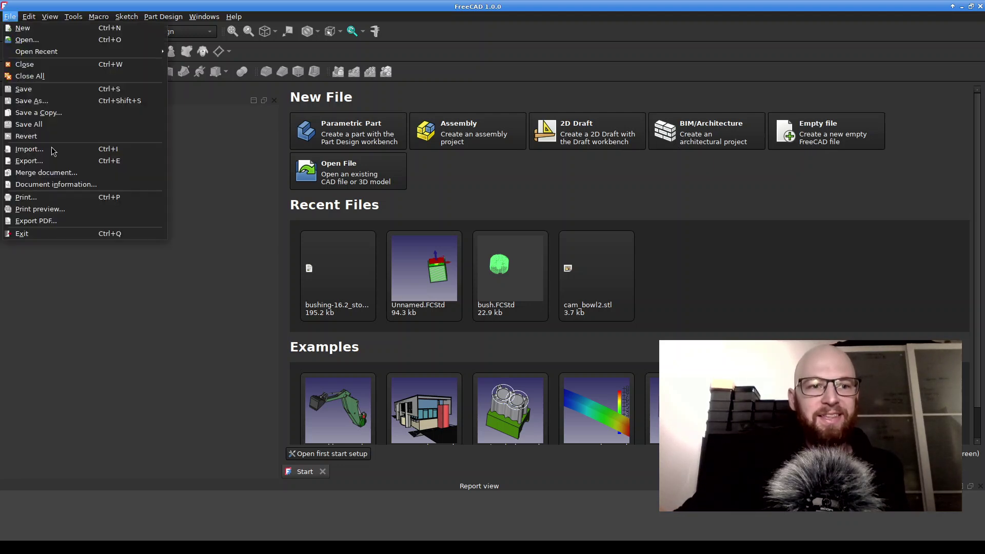
pyautogui.moveTo(72, 52)
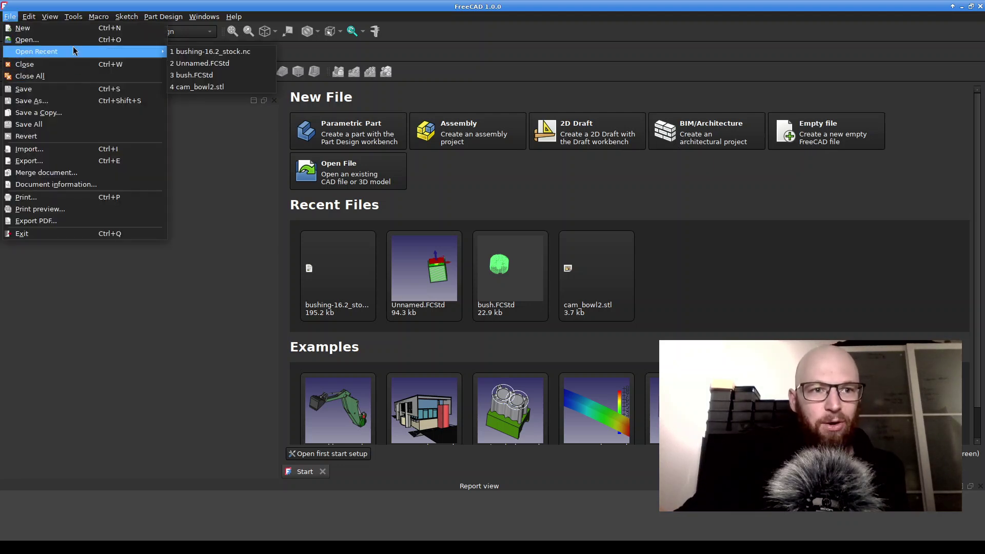
pyautogui.click(213, 55)
pyautogui.click(513, 268)
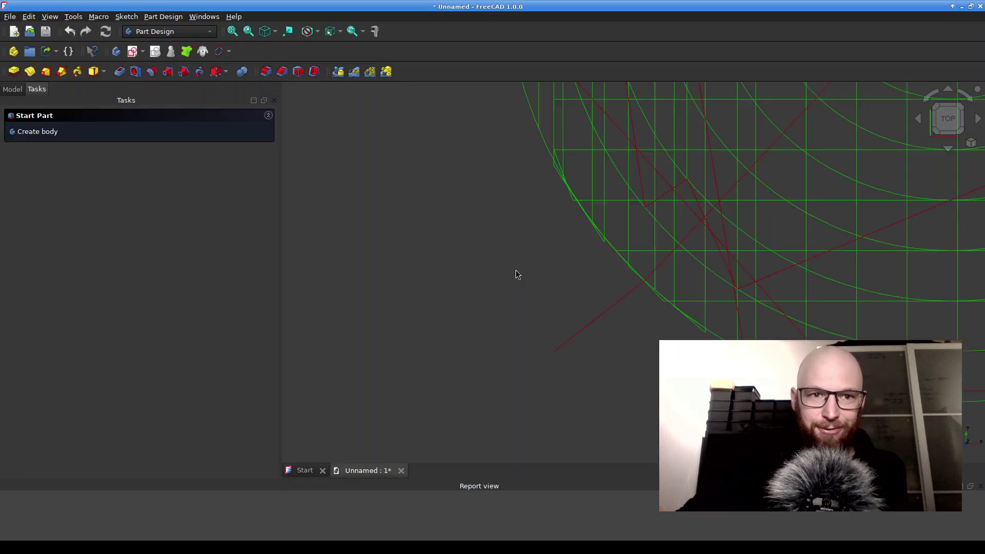
pyautogui.moveTo(817, 308); pyautogui.dragTo(732, 207, button='middle')
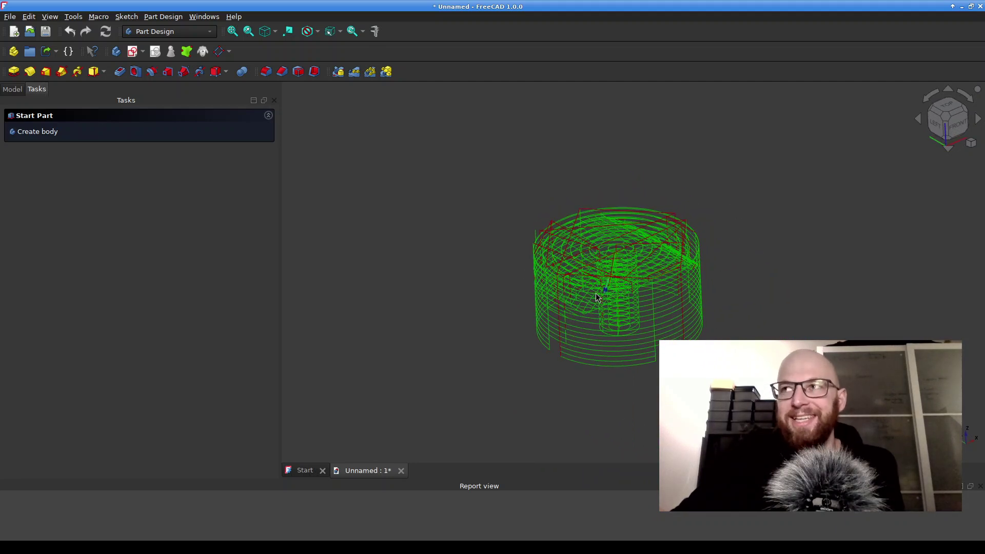
pyautogui.scroll(2, 507, 297)
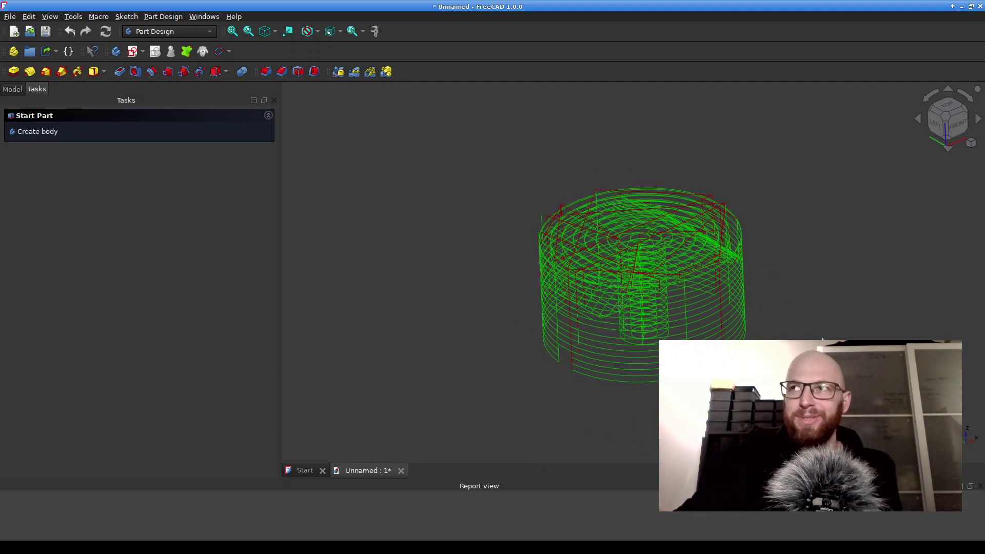
pyautogui.moveTo(822, 340); pyautogui.dragTo(649, 253, button='middle')
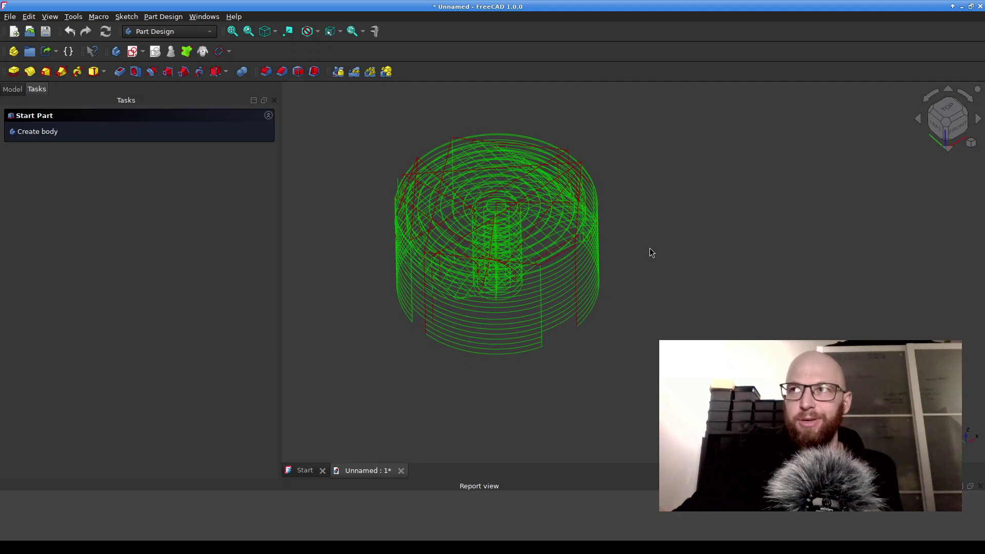
pyautogui.click(403, 475)
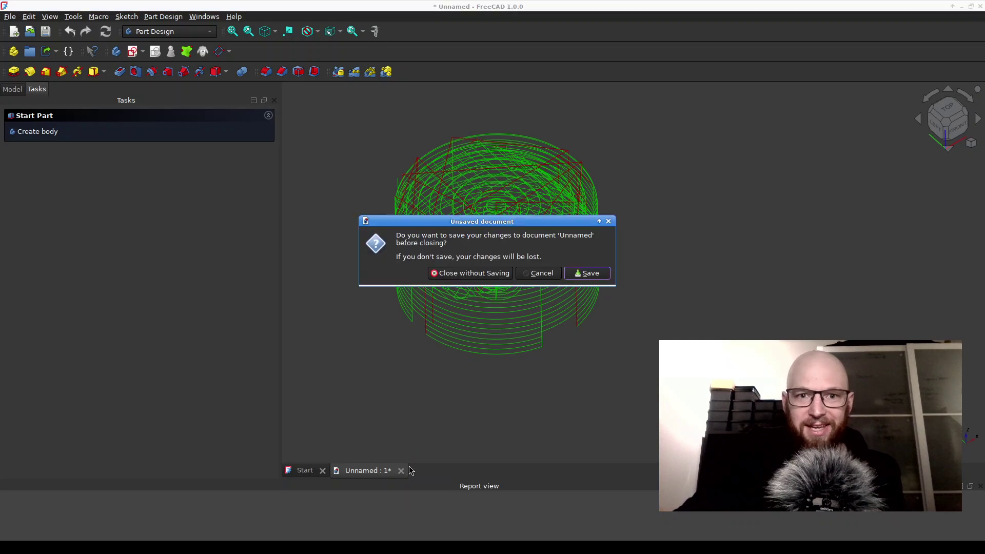
pyautogui.click(475, 274)
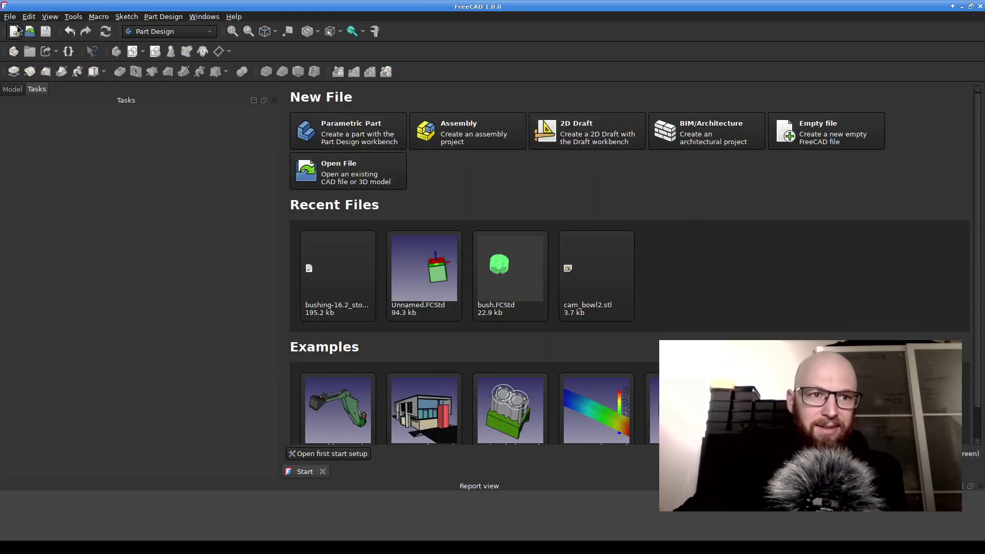
# Step: Create a new document, switch to the Part workbench, and add a fitted default Cube
pyautogui.click(14, 32)
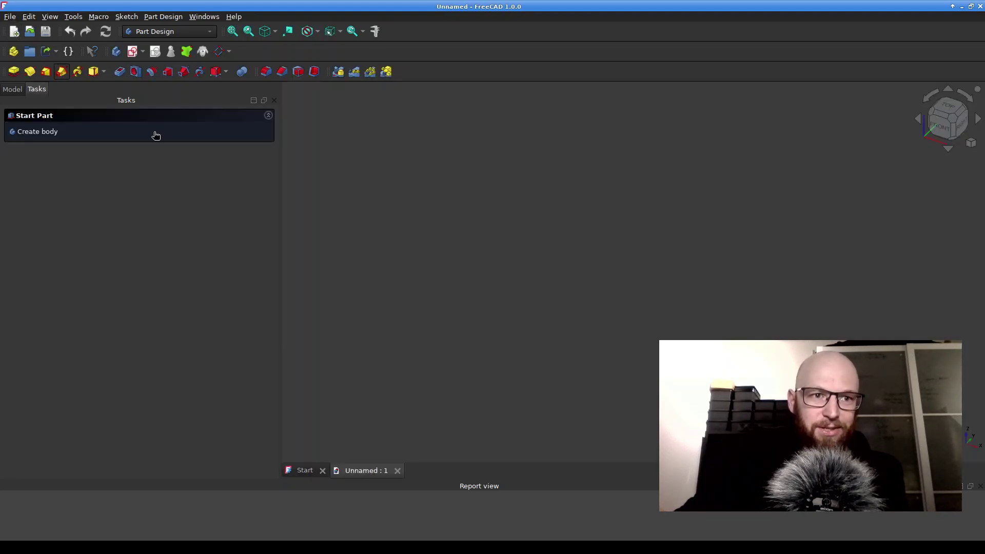
pyautogui.click(274, 100)
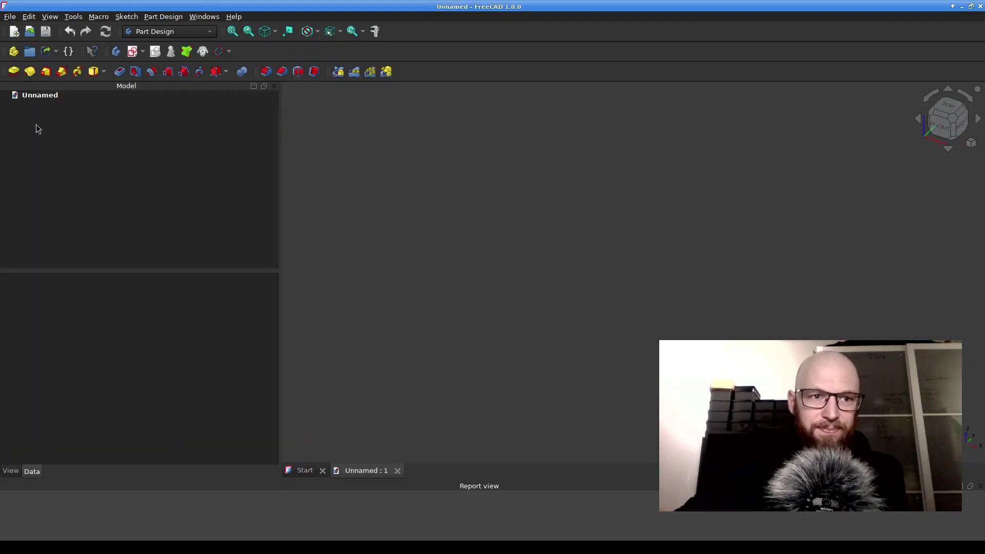
pyautogui.click(182, 33)
pyautogui.click(141, 112)
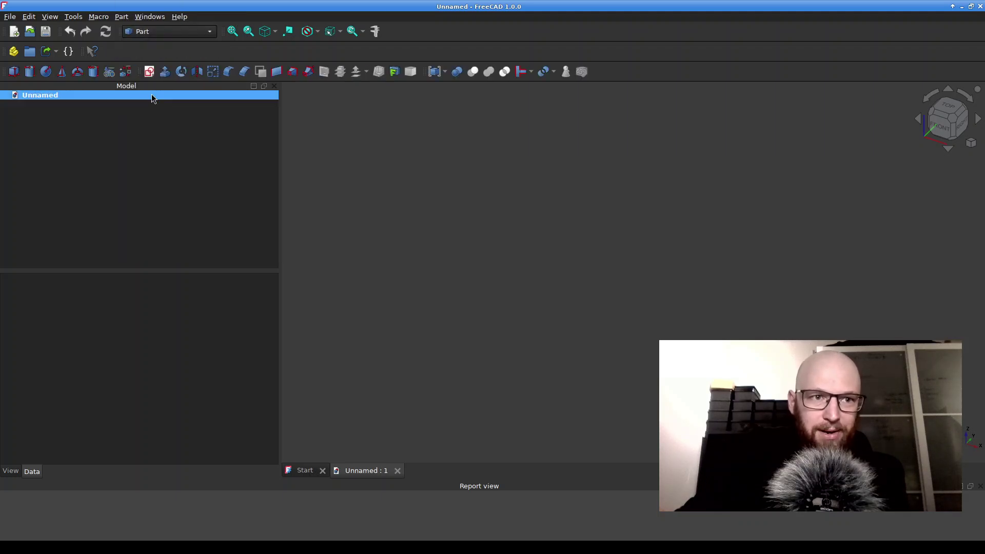
pyautogui.click(13, 71)
pyautogui.press('v')
pyautogui.press('f')
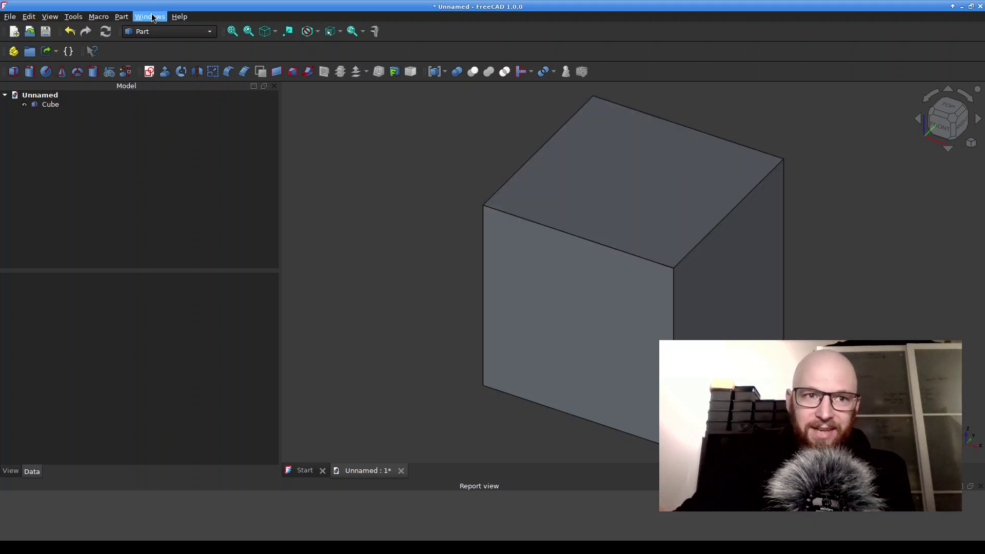
# Step: Switch to the CAM workbench and create a Job using the Cube as its model
pyautogui.click(163, 33)
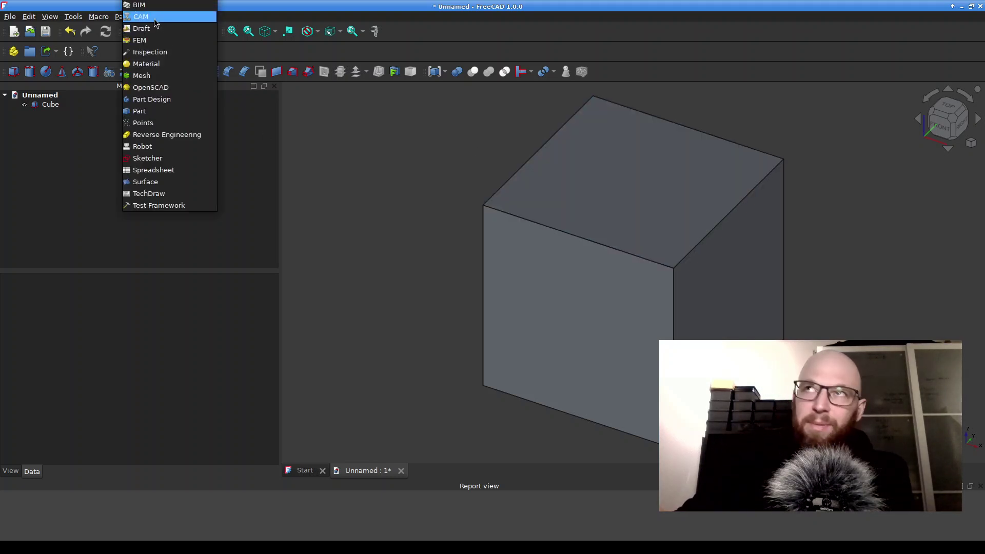
pyautogui.click(154, 18)
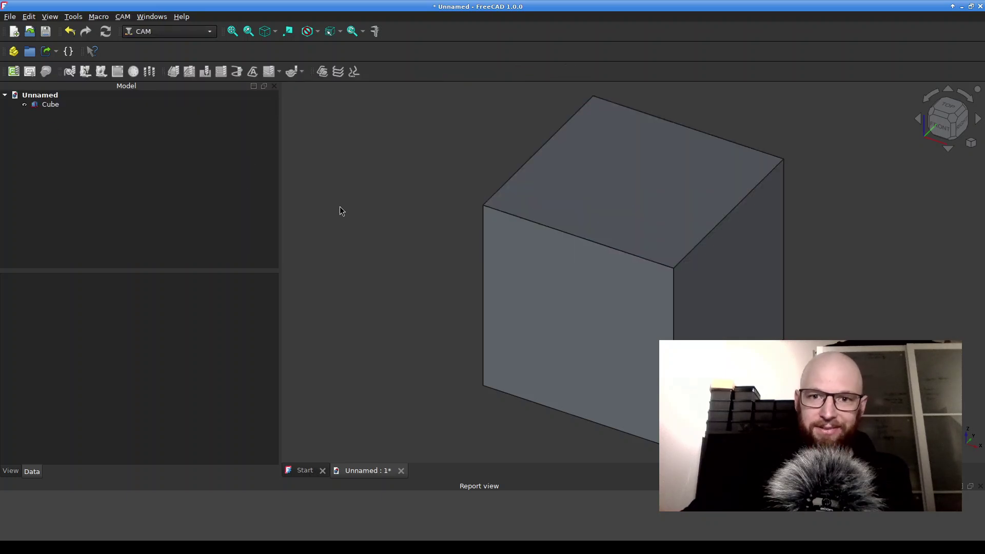
pyautogui.click(16, 73)
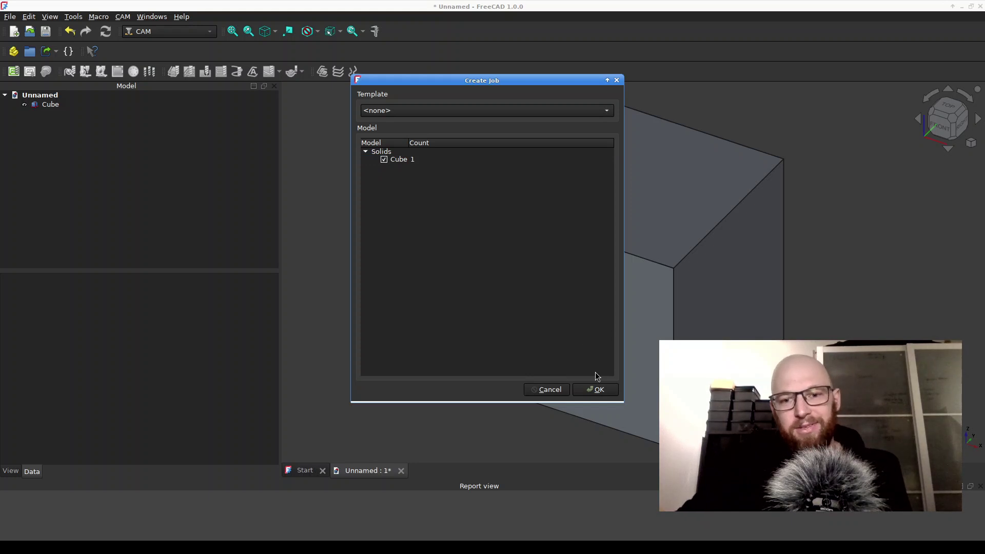
pyautogui.click(399, 160)
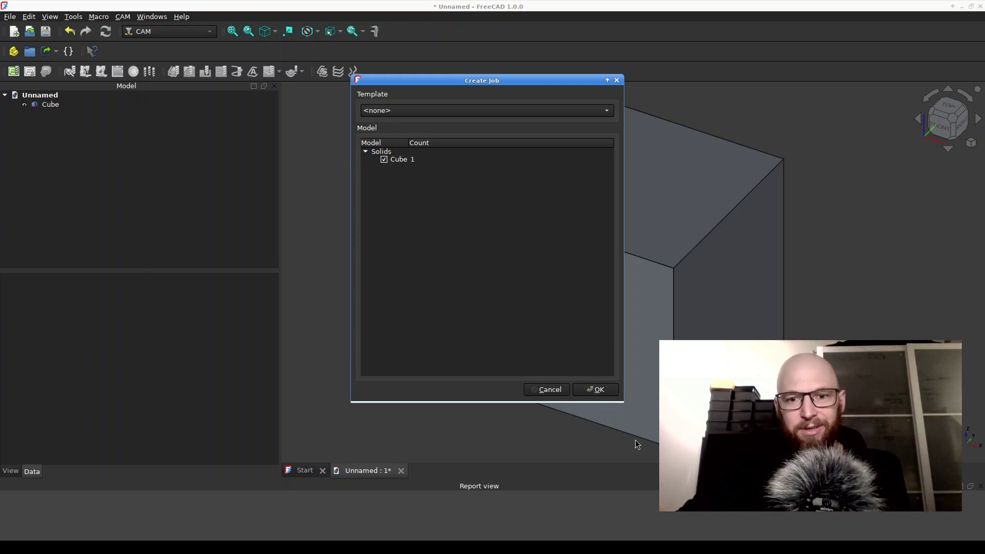
pyautogui.click(599, 391)
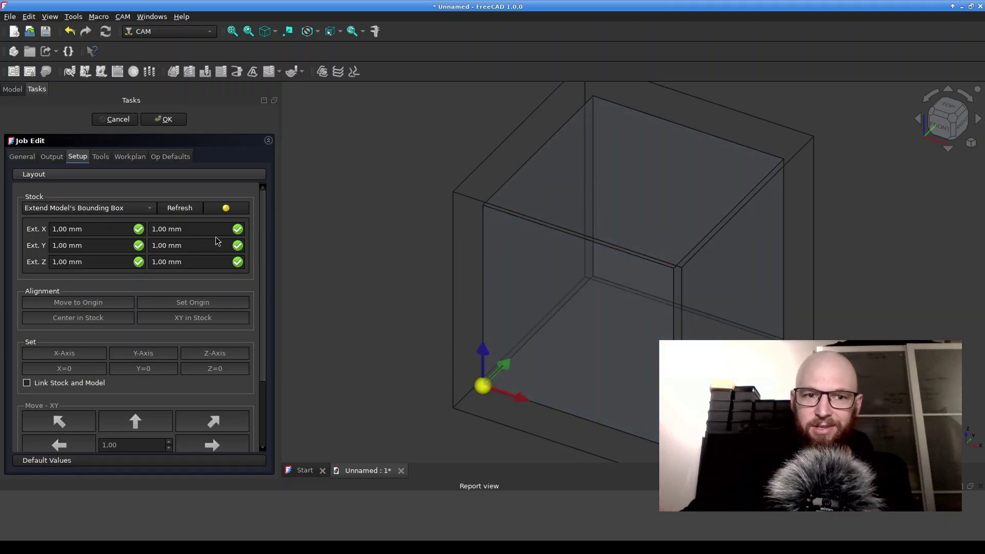
# Step: Pan and zoom the 3D view to bring the cube's tall stock box into view
pyautogui.scroll(-3, 746, 253)
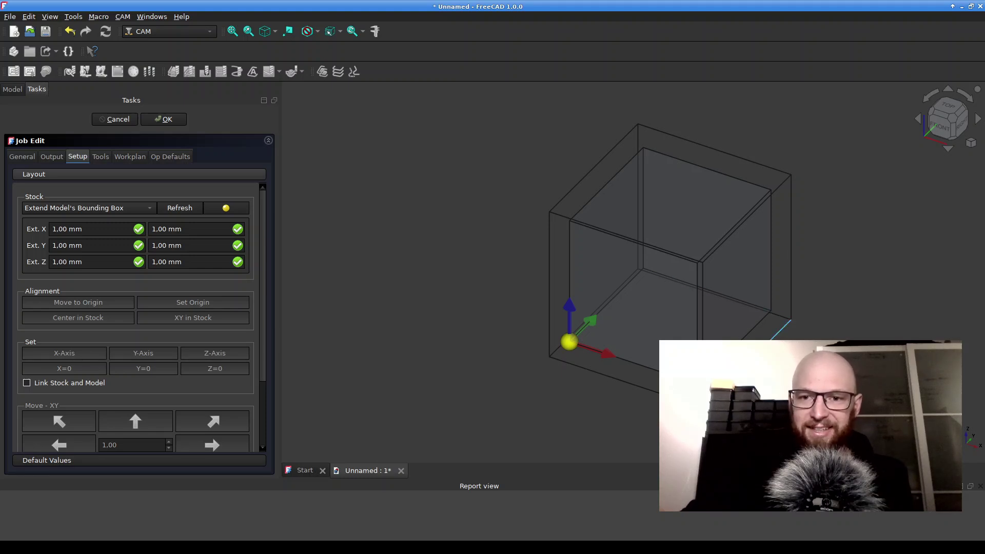
pyautogui.moveTo(749, 338); pyautogui.dragTo(706, 332, button='middle')
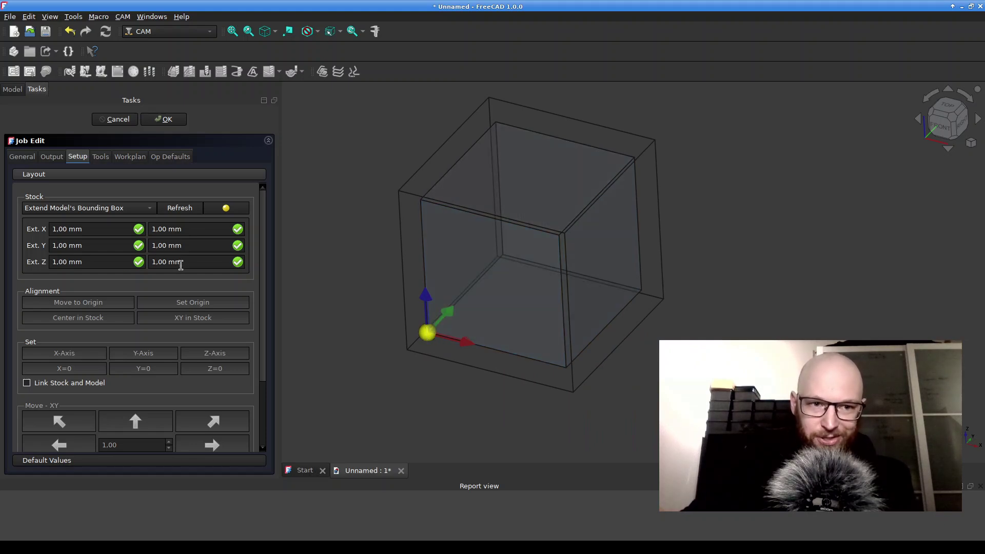
pyautogui.scroll(12, 71, 263)
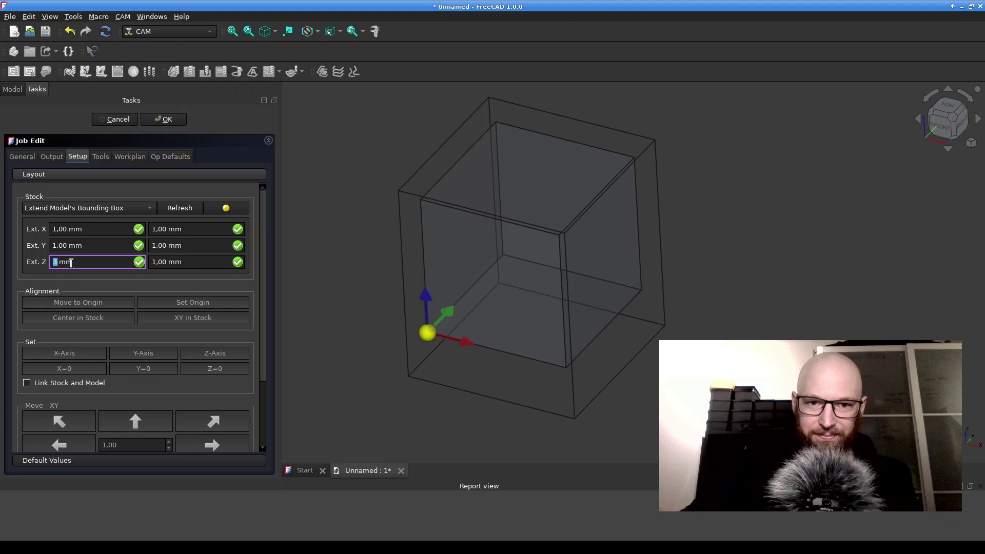
pyautogui.scroll(6, 71, 262)
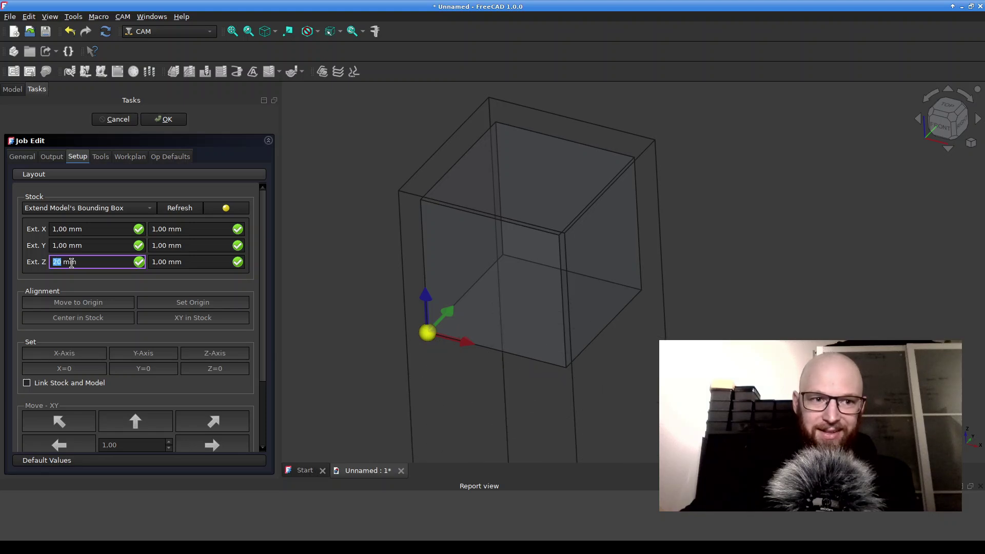
pyautogui.scroll(-5, 726, 330)
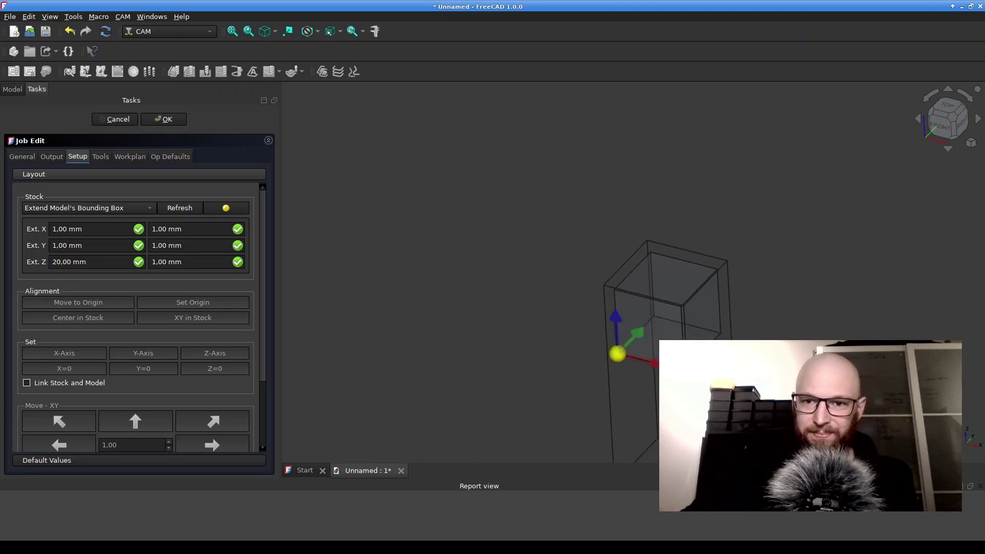
pyautogui.scroll(-2, 739, 329)
pyautogui.moveTo(732, 323); pyautogui.dragTo(595, 260, button='middle')
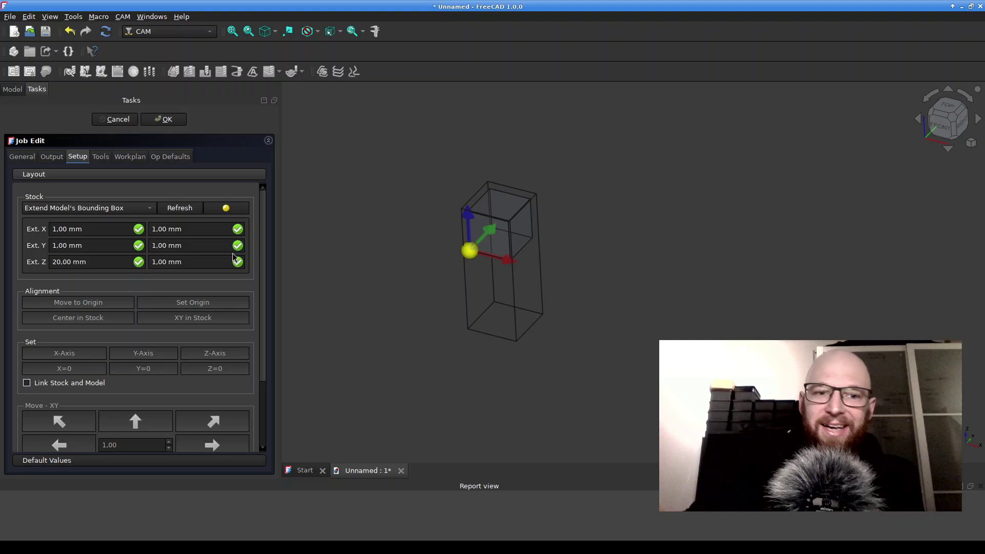
# Step: Set stock extensions to X 8/30, Y 6/30 and Z 20/-9 mm, then inspect the enlarged stock
pyautogui.click(172, 248)
pyautogui.scroll(20, 172, 249)
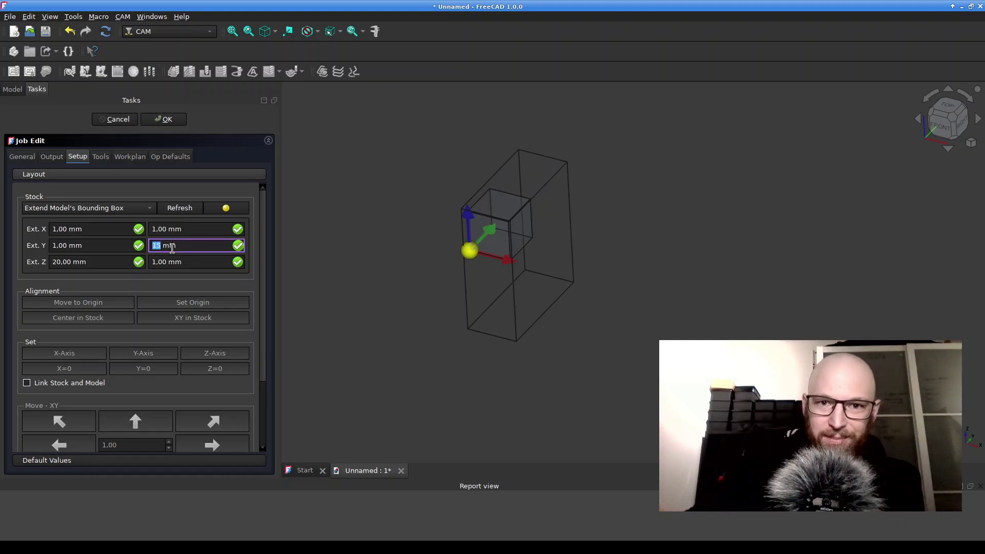
pyautogui.scroll(3, 173, 248)
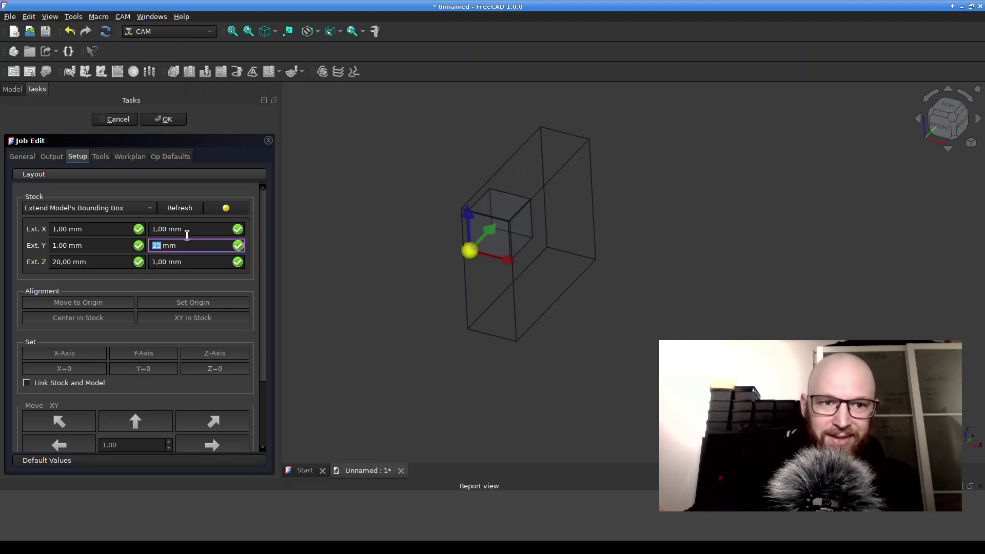
pyautogui.click(187, 230)
pyautogui.scroll(20, 187, 230)
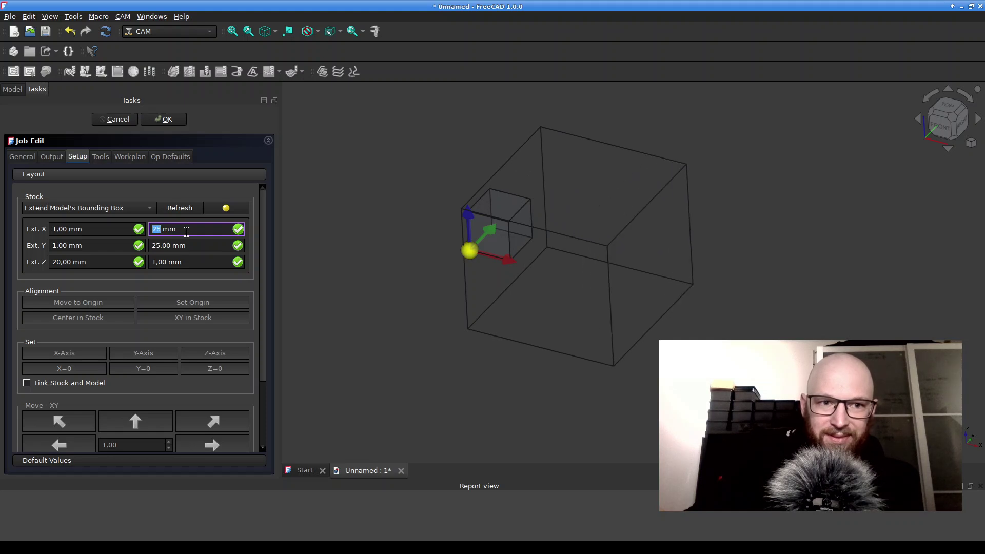
pyautogui.scroll(5, 187, 231)
pyautogui.click(184, 245)
pyautogui.scroll(3, 183, 245)
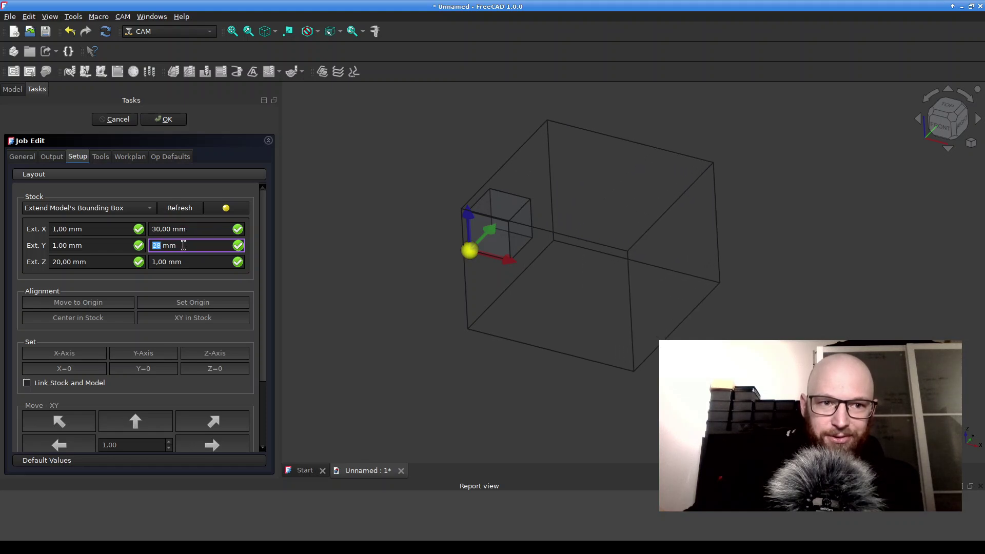
pyautogui.scroll(2, 183, 245)
pyautogui.click(76, 246)
pyautogui.scroll(5, 76, 246)
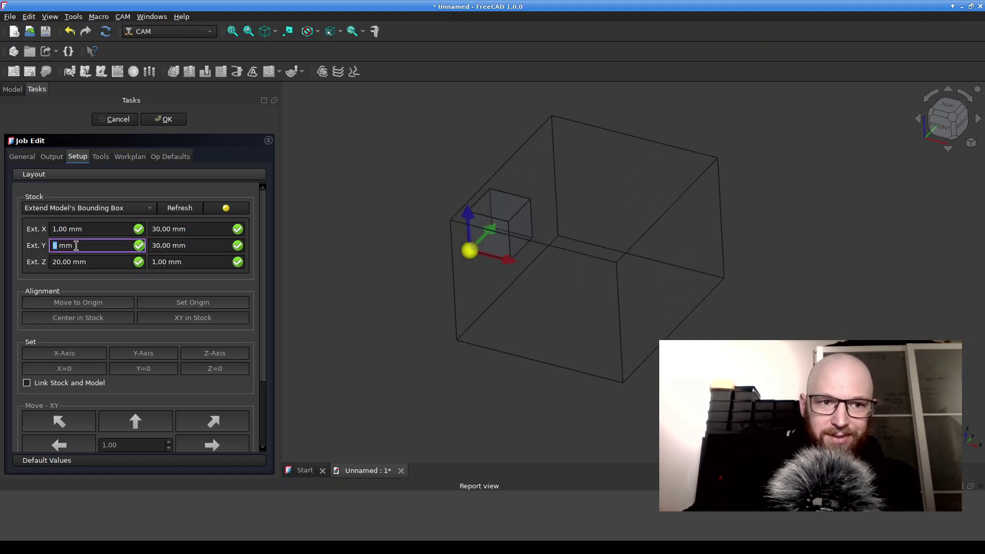
pyautogui.click(92, 228)
pyautogui.scroll(7, 91, 228)
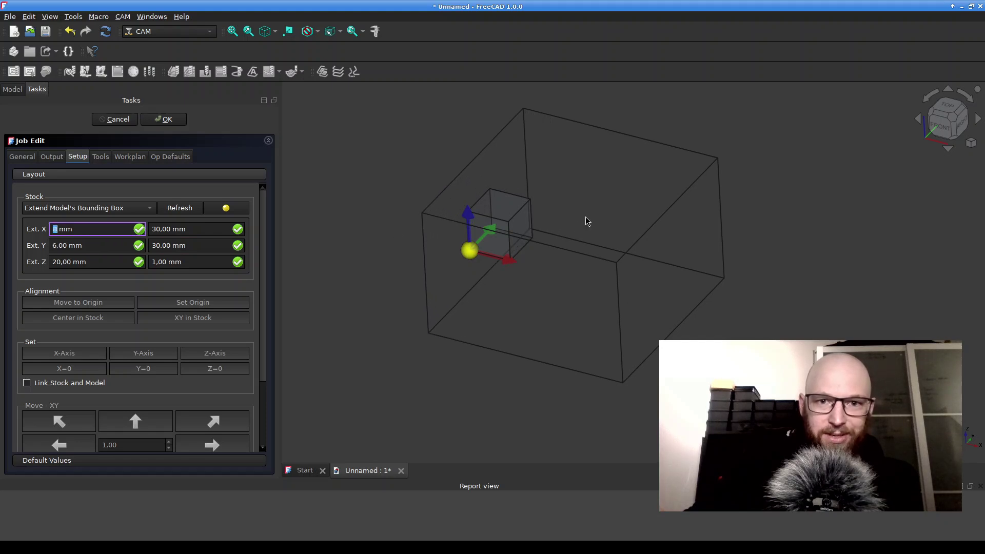
pyautogui.moveTo(750, 301); pyautogui.dragTo(747, 259, button='middle')
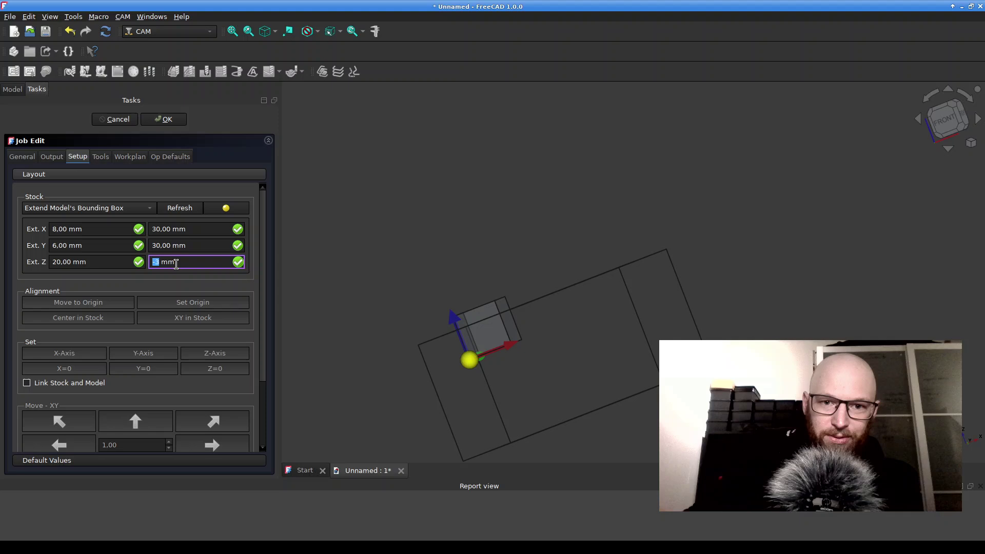
pyautogui.scroll(-7, 176, 264)
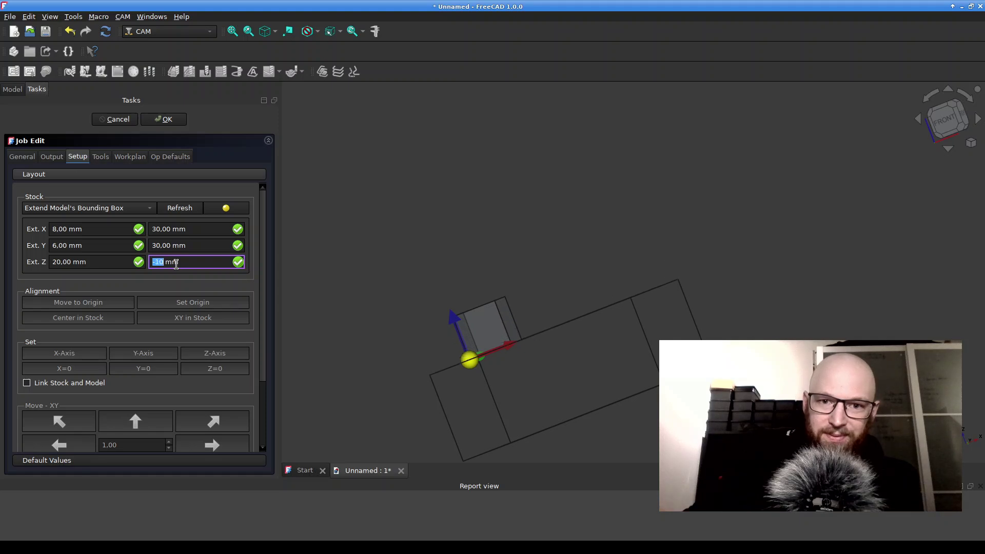
pyautogui.scroll(1, 176, 264)
pyautogui.moveTo(534, 263); pyautogui.dragTo(570, 265, button='middle')
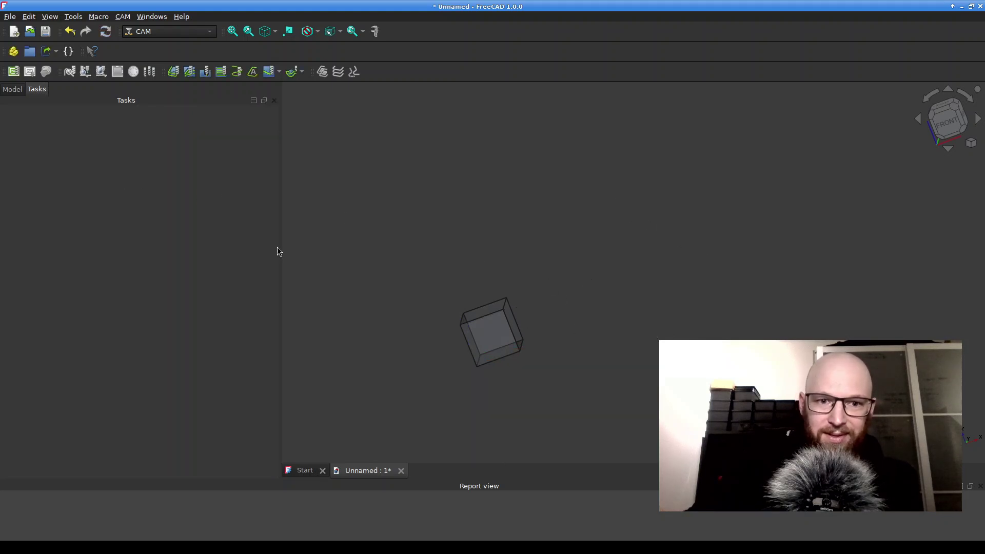
# Step: Expand the Job's Model group in the tree, hide Model-Cube and show the Stock
pyautogui.click(11, 91)
pyautogui.click(10, 128)
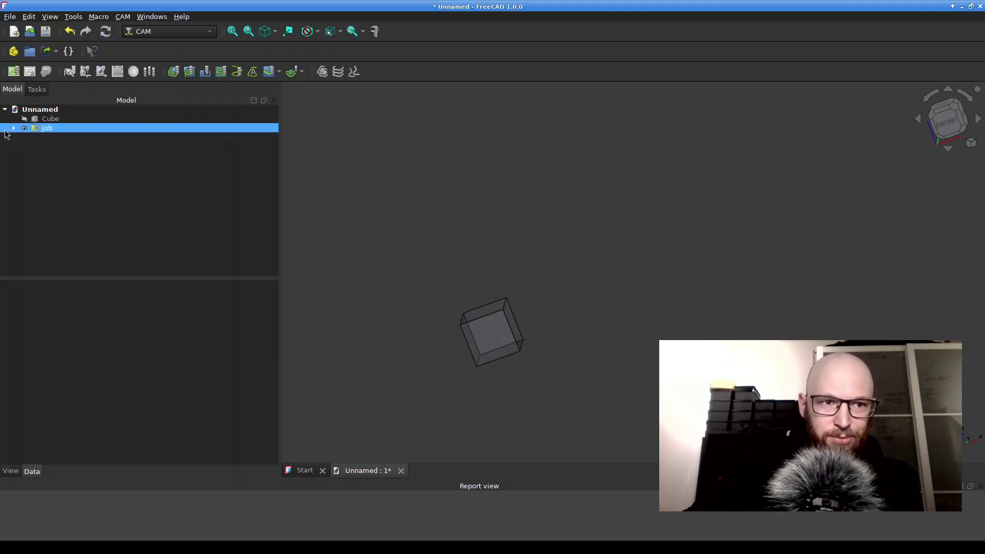
pyautogui.click(13, 128)
pyautogui.click(36, 147)
pyautogui.click(22, 147)
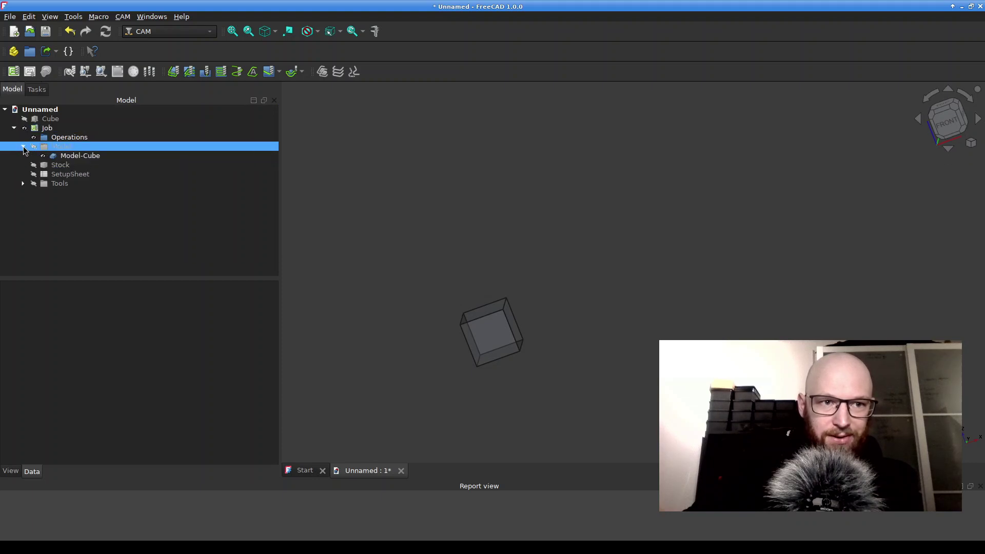
pyautogui.click(43, 157)
pyautogui.click(43, 156)
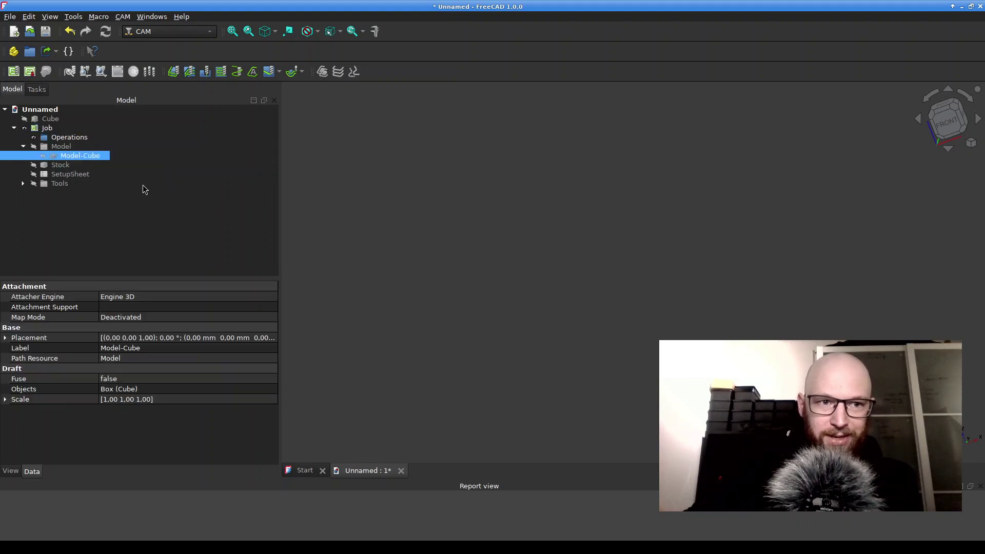
pyautogui.click(34, 164)
pyautogui.scroll(-3, 626, 305)
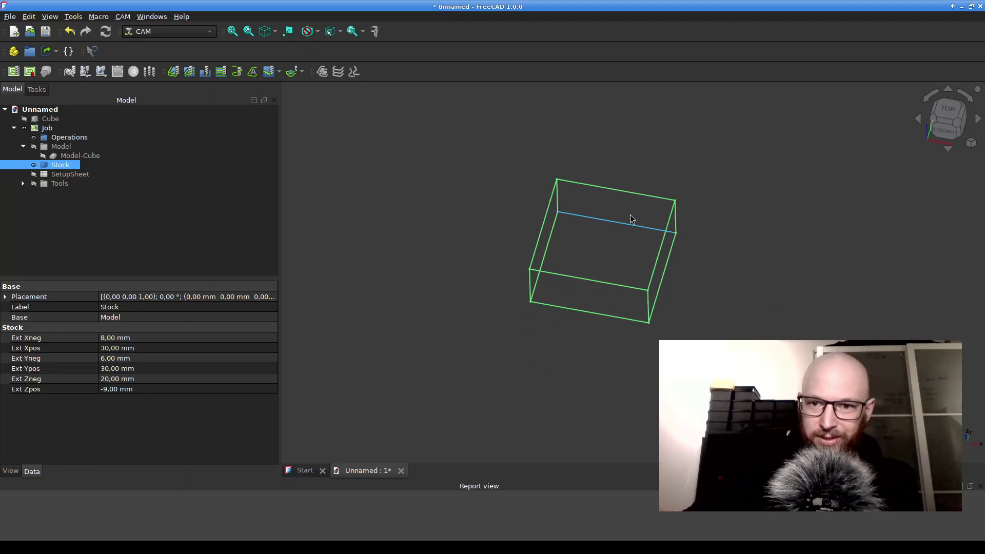
pyautogui.click(32, 158)
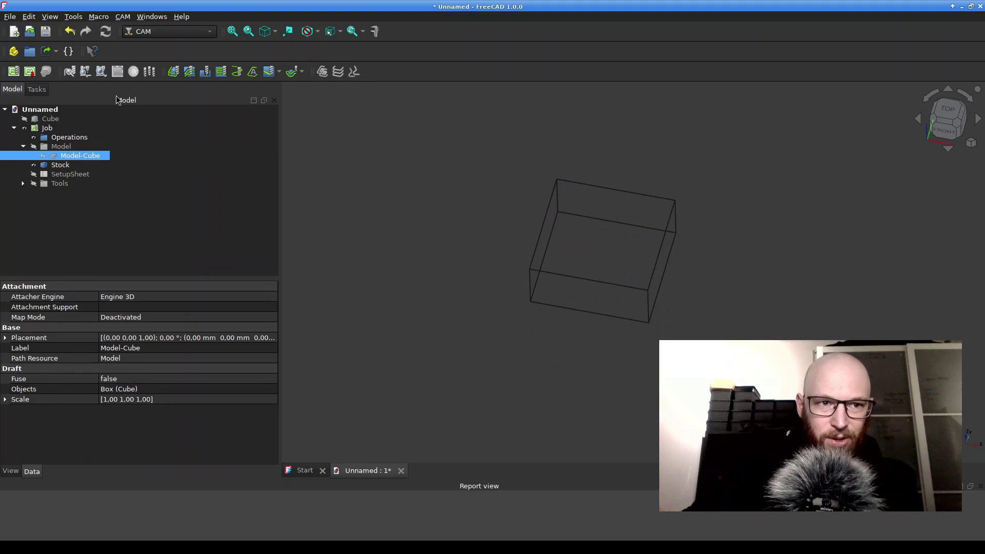
# Step: Select the Job's Operations group and add a Custom operation from Supplemental Commands
pyautogui.click(51, 131)
pyautogui.click(59, 138)
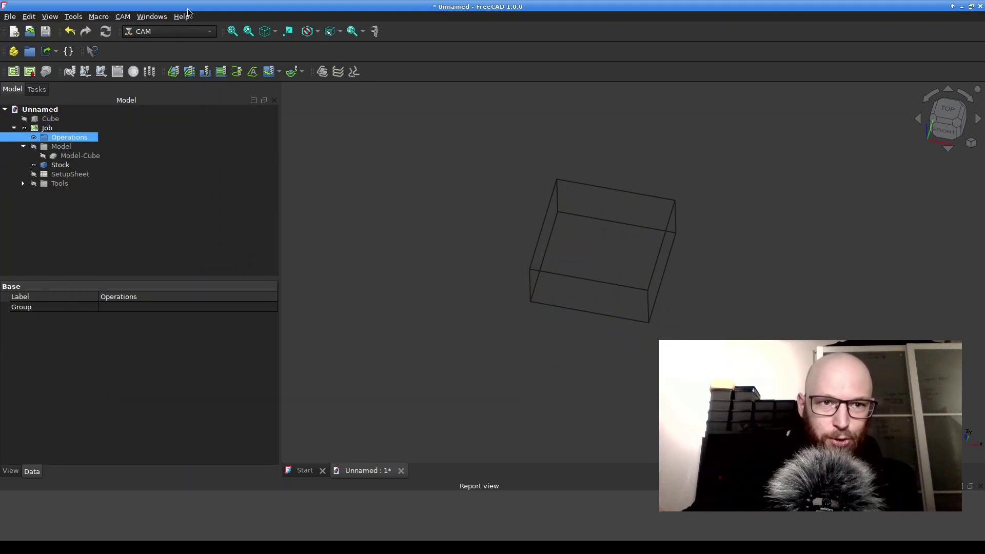
pyautogui.click(123, 17)
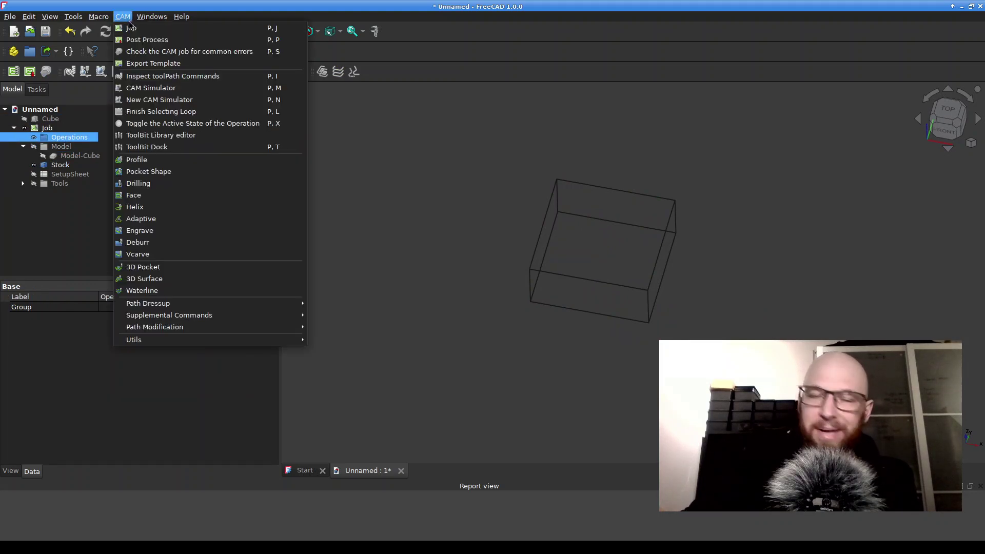
pyautogui.moveTo(187, 305)
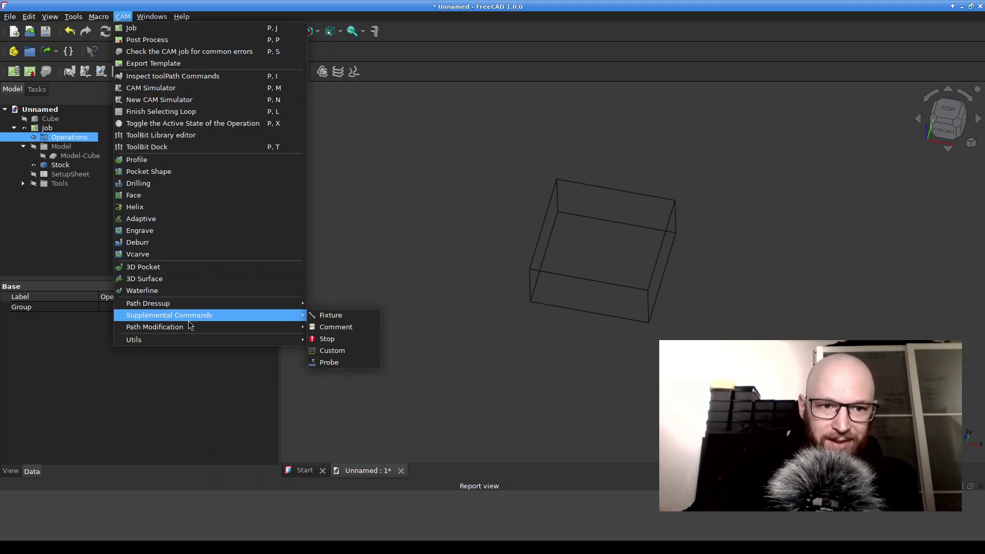
pyautogui.click(342, 352)
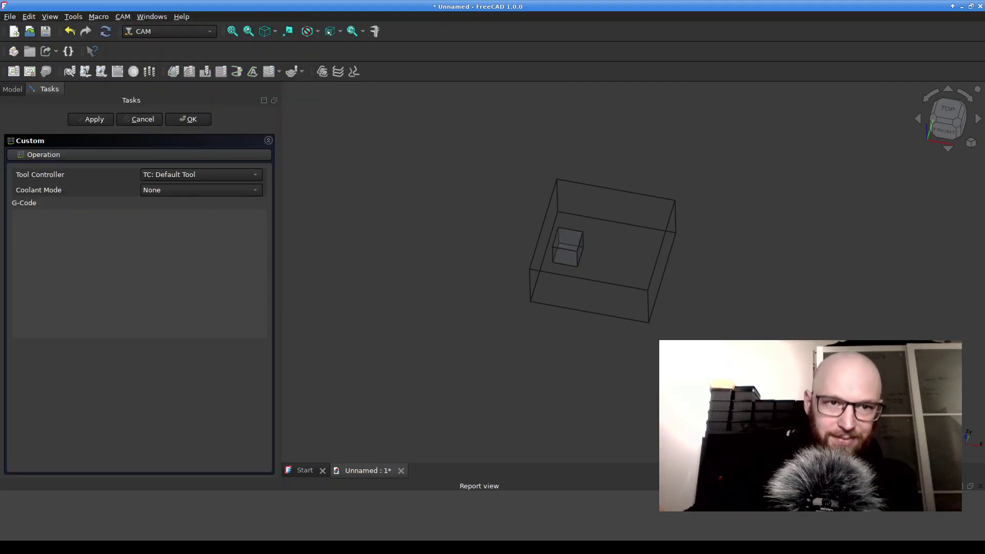
# Step: Copy all of bushing-016.nc in Leafpad and paste it into the Custom operation's G-Code box
pyautogui.hotkey('alt', 'Tab')
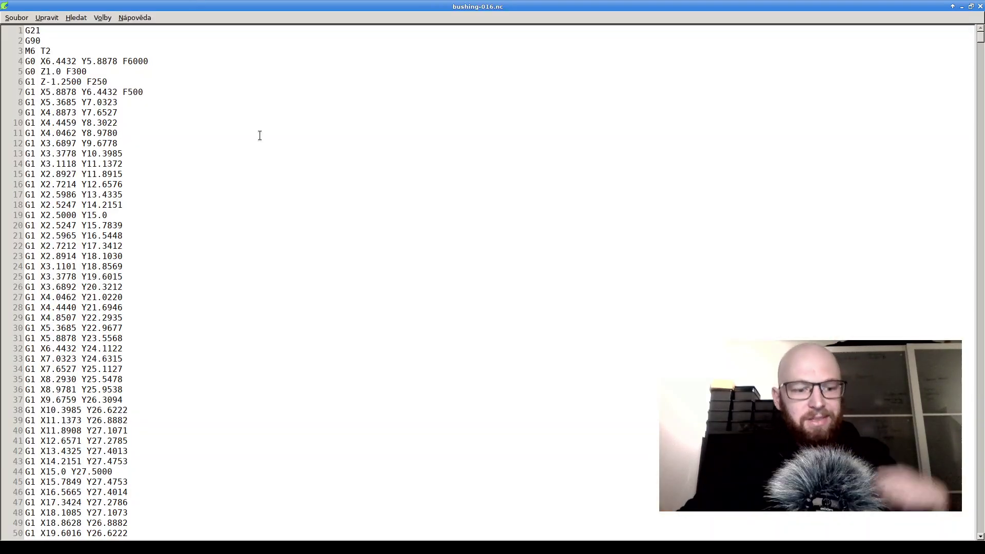
pyautogui.hotkey('ctrl', 'a')
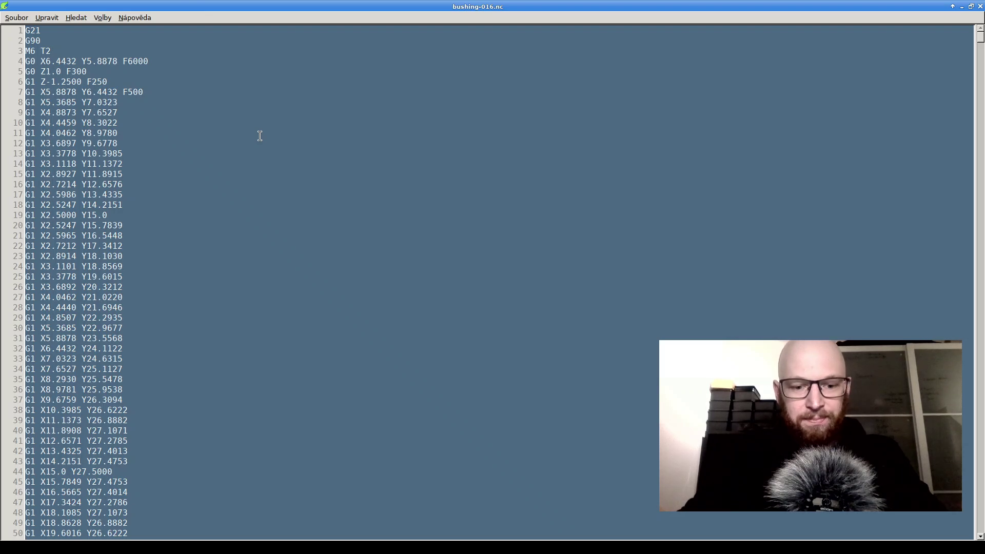
pyautogui.click(122, 94)
pyautogui.hotkey('ctrl', 'a')
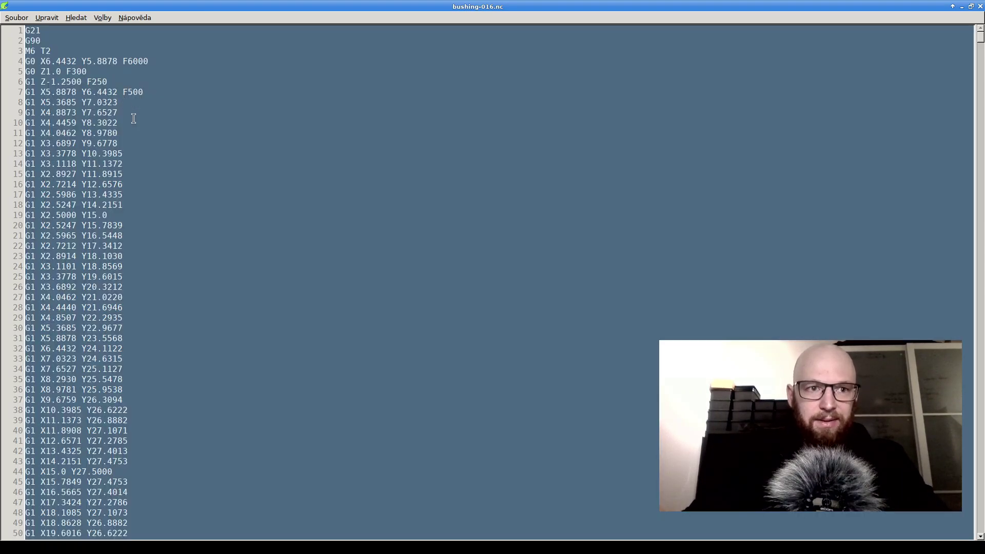
pyautogui.hotkey('alt', 'Tab')
pyautogui.click(95, 243)
pyautogui.hotkey('ctrl', 'v')
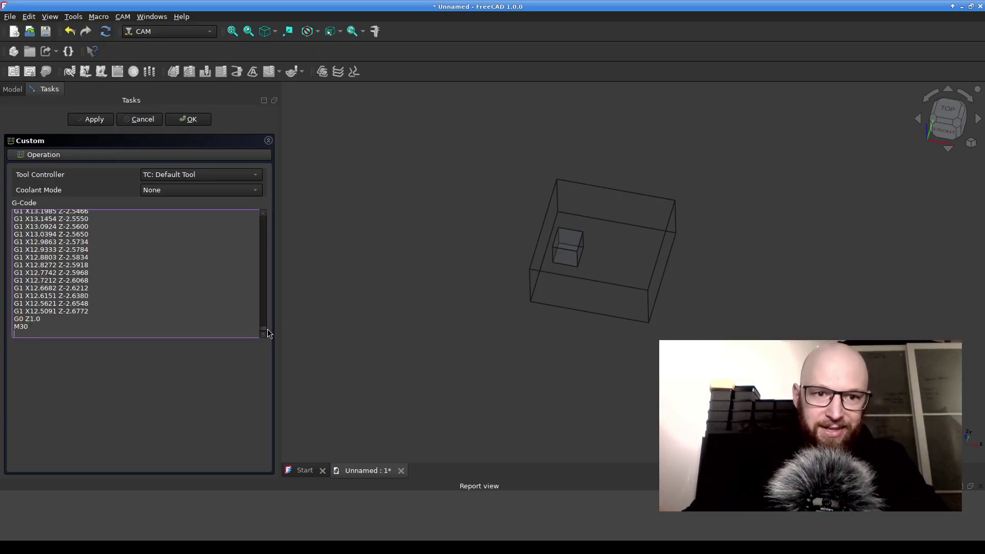
# Step: Keep TC: Default Tool, delete the M6 T2 line from the G-code and accept the Custom operation
pyautogui.moveTo(264, 329); pyautogui.dragTo(257, 203)
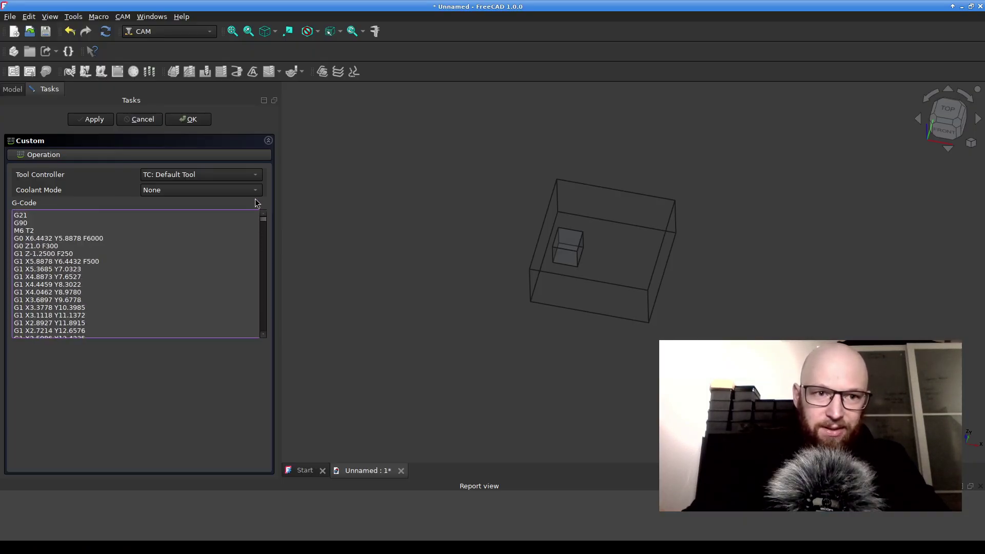
pyautogui.click(181, 175)
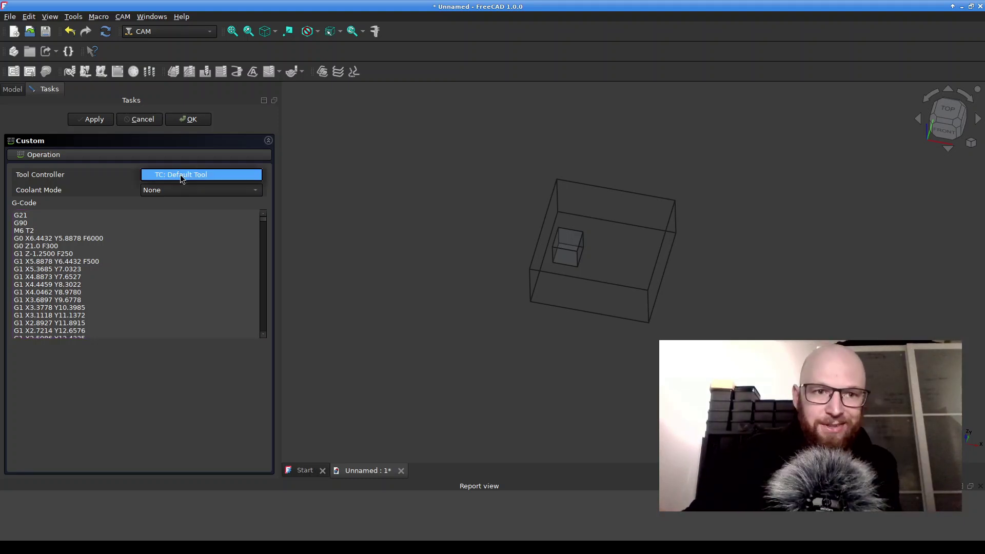
pyautogui.click(180, 175)
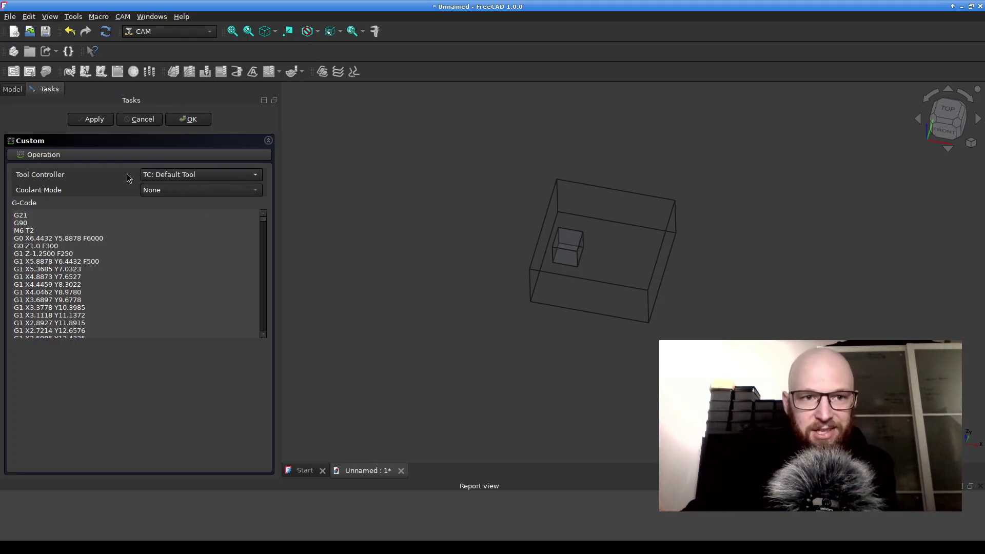
pyautogui.click(24, 230)
pyautogui.moveTo(34, 230); pyautogui.dragTo(18, 232)
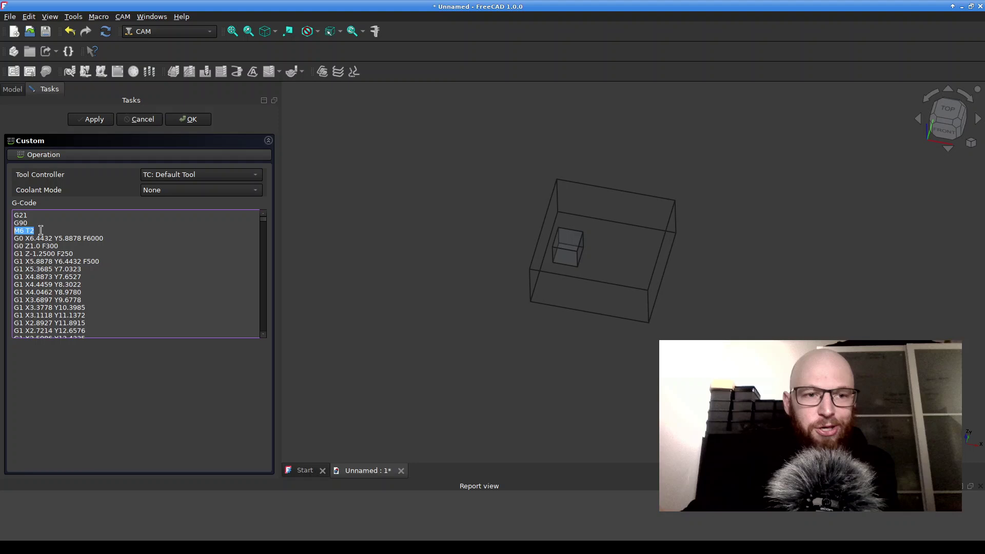
pyautogui.moveTo(39, 230); pyautogui.dragTo(1, 232)
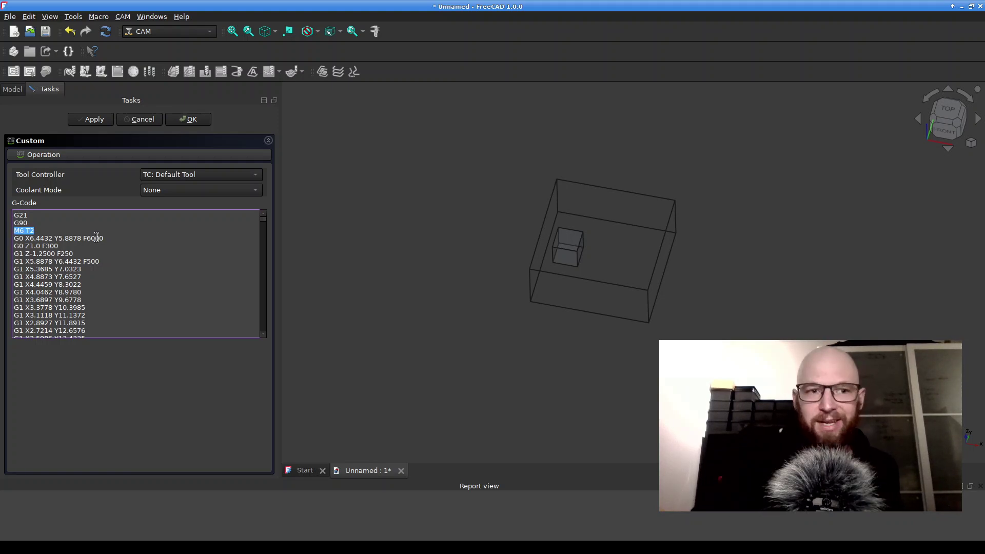
pyautogui.press('BackSpace')
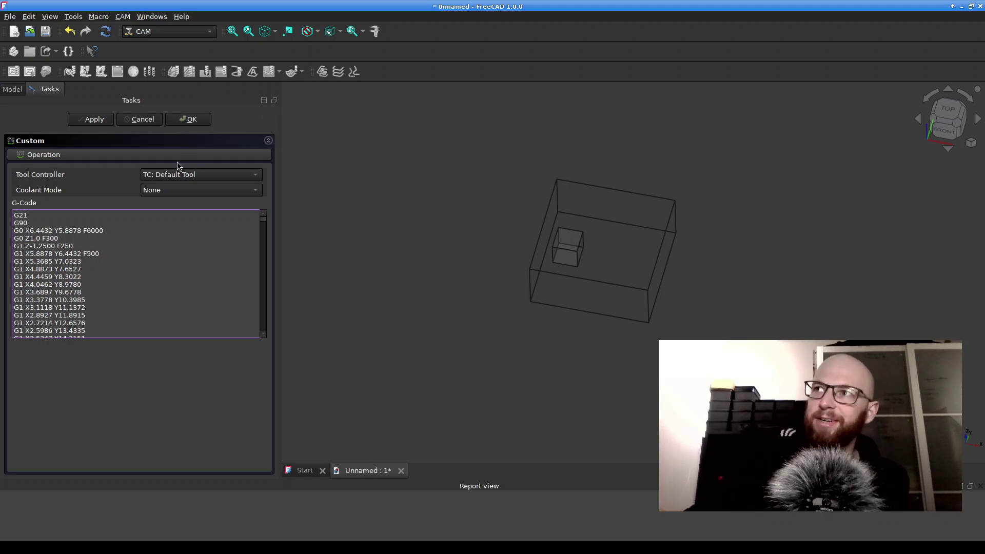
pyautogui.click(183, 119)
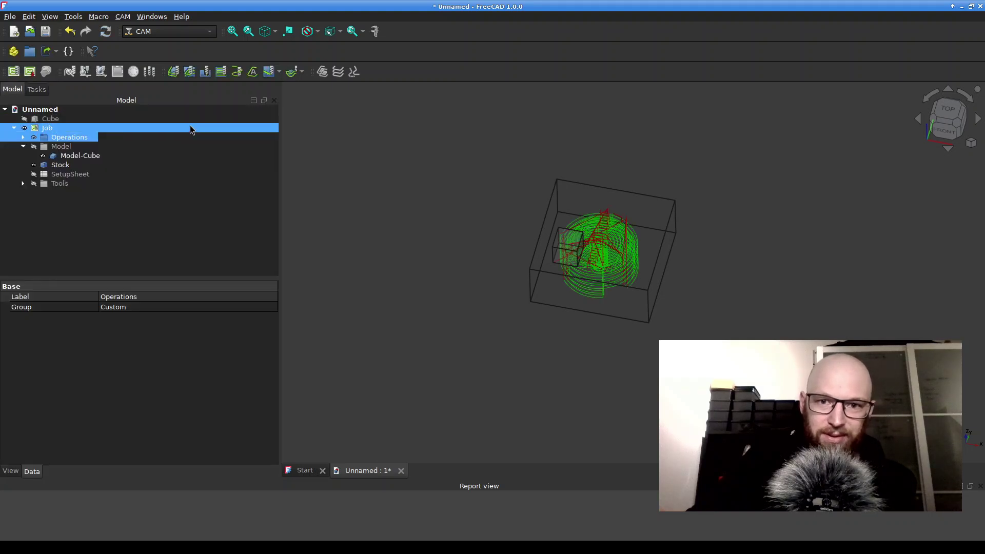
# Step: Select the job's Stock and reduce its Ext Xpos to 24 mm
pyautogui.click(43, 156)
pyautogui.scroll(3, 675, 253)
pyautogui.moveTo(732, 286); pyautogui.dragTo(740, 225, button='middle')
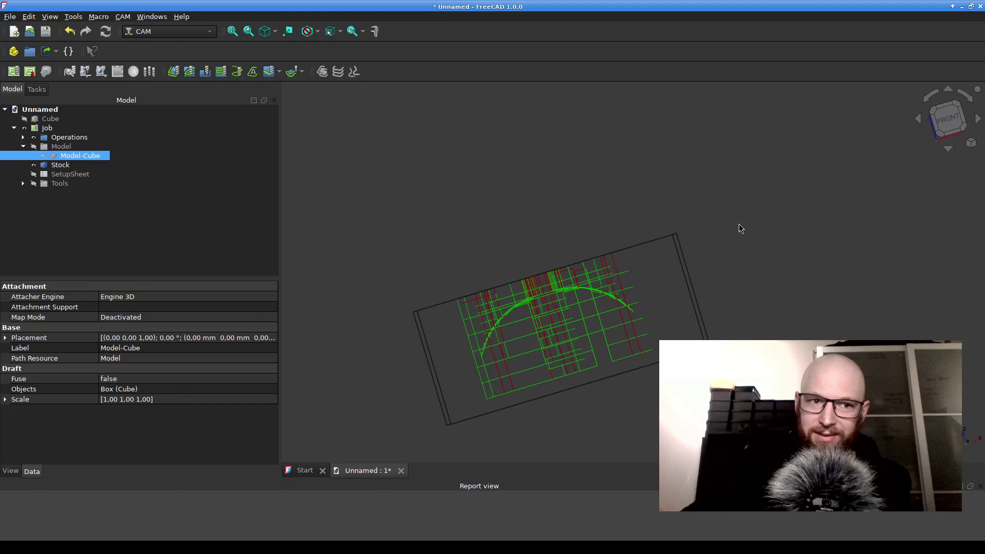
pyautogui.click(62, 165)
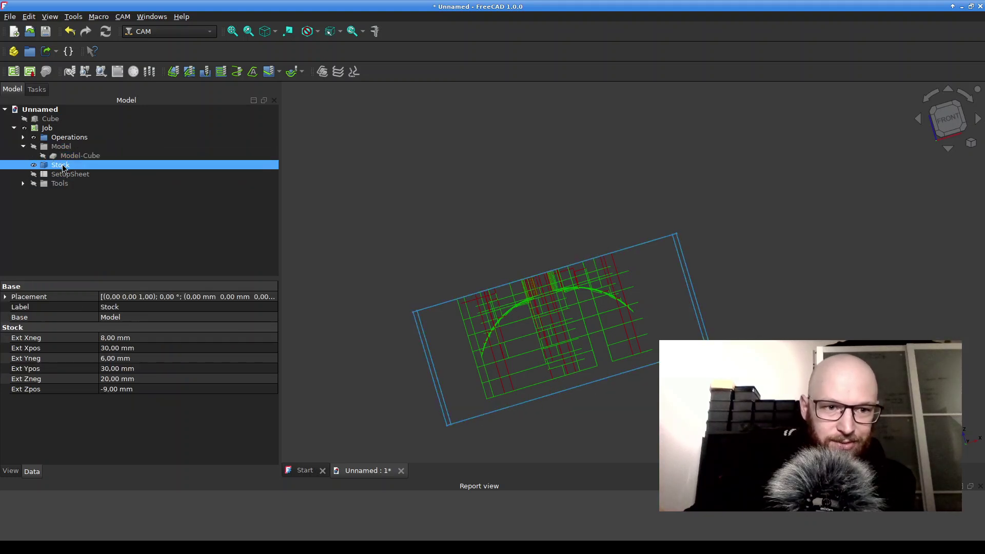
pyautogui.click(154, 368)
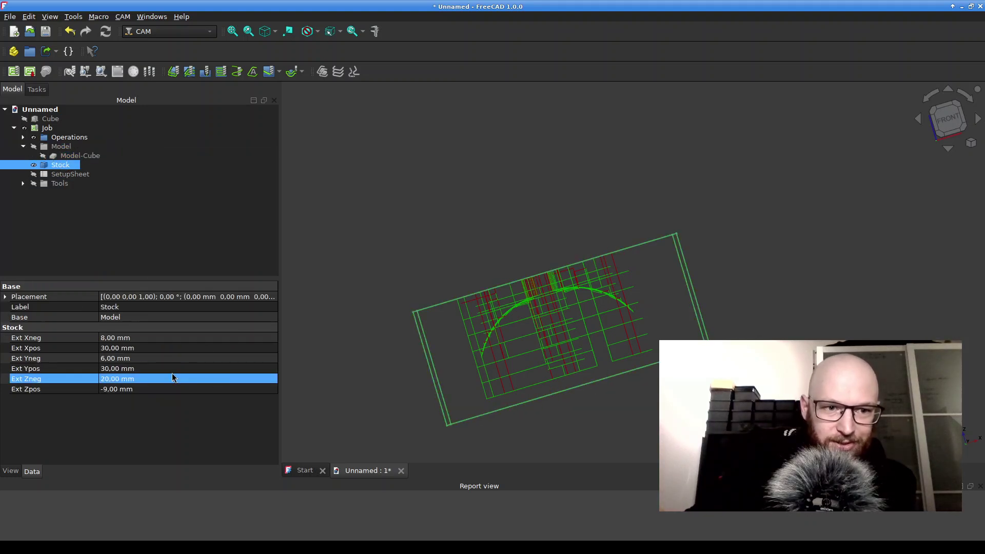
pyautogui.click(144, 368)
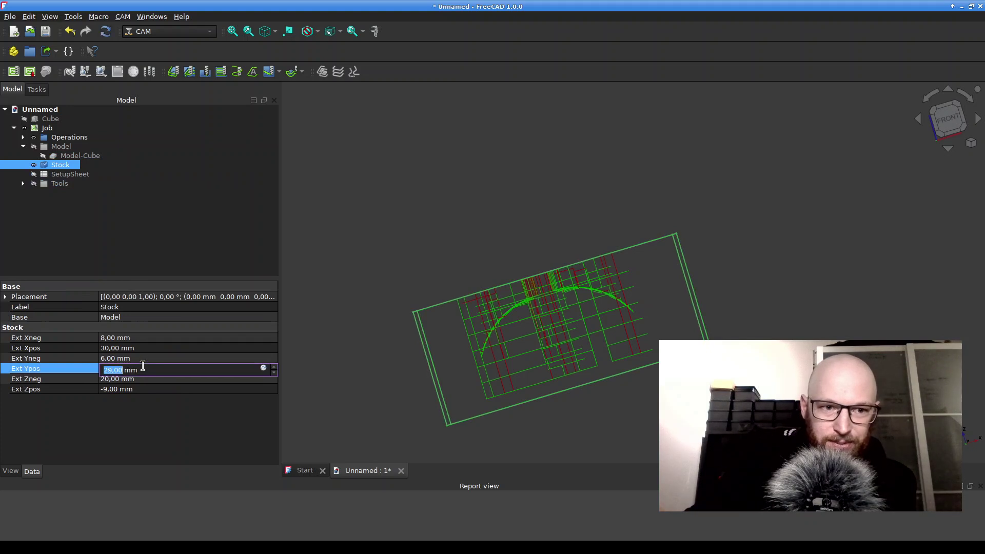
pyautogui.click(136, 348)
pyautogui.click(137, 348)
pyautogui.scroll(-6, 136, 350)
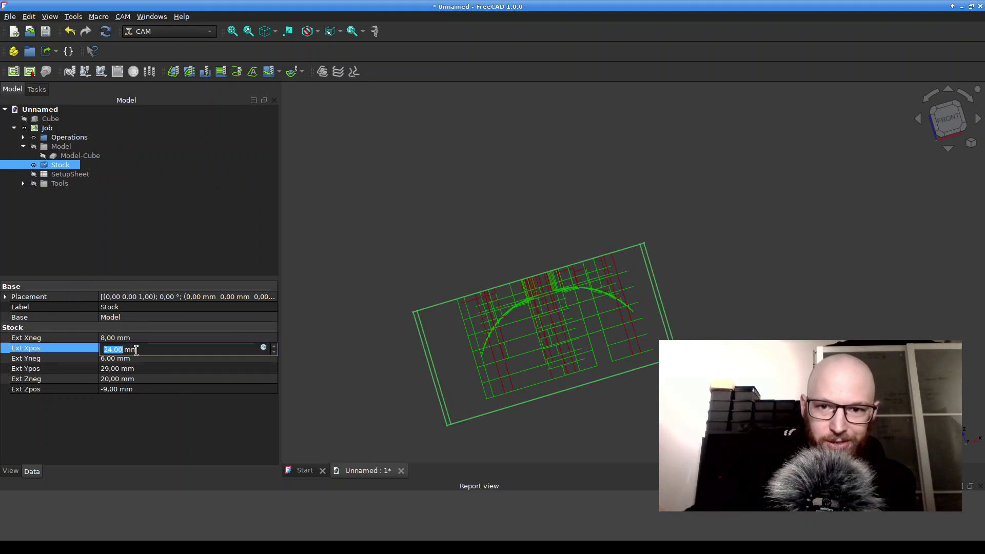
pyautogui.click(138, 389)
pyautogui.scroll(-2, 138, 389)
pyautogui.scroll(2, 137, 388)
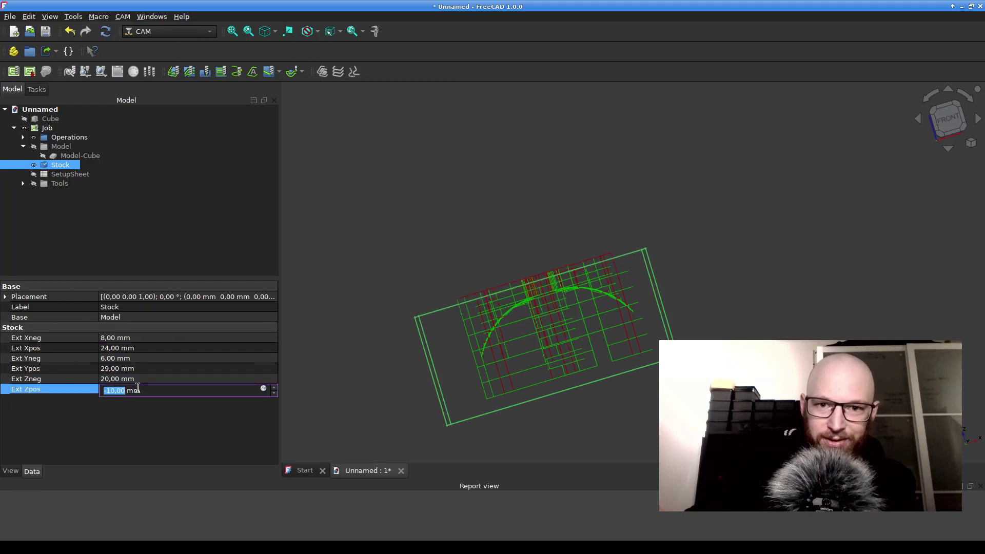
# Step: Set the stock's Ext Xneg to 4 mm, Yneg to 5 mm and Ypos to 25 mm
pyautogui.moveTo(525, 259); pyautogui.dragTo(798, 248, button='middle')
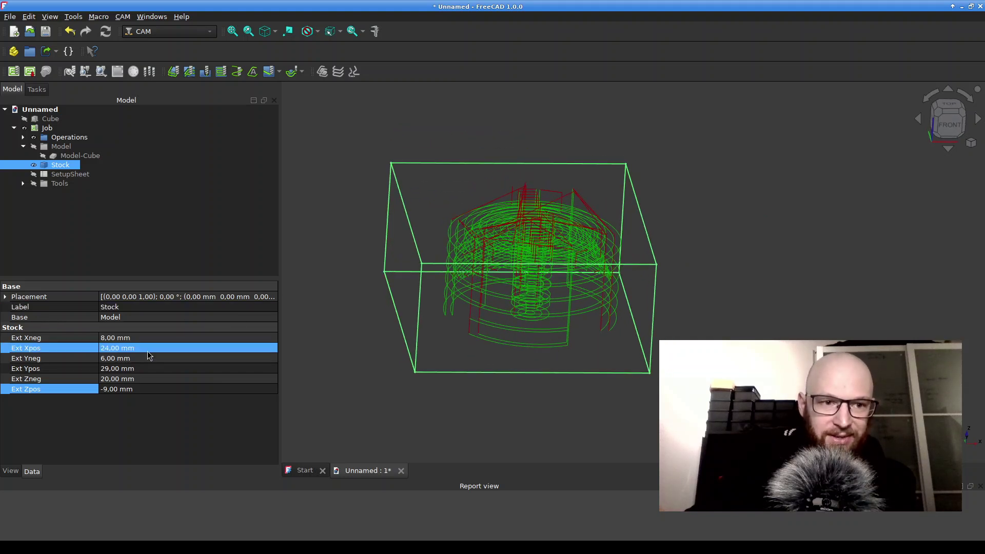
pyautogui.click(135, 339)
pyautogui.scroll(-4, 134, 339)
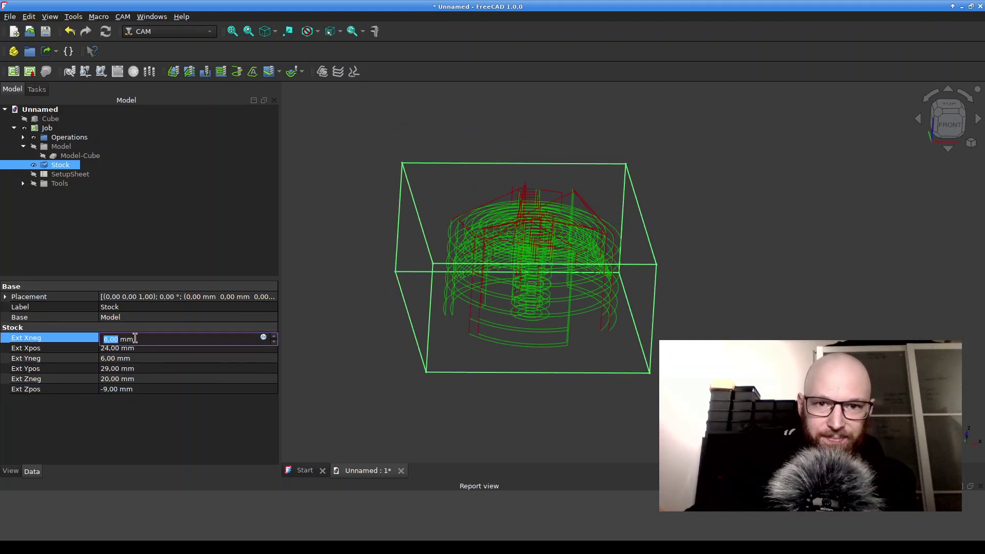
pyautogui.click(131, 357)
pyautogui.click(131, 357)
pyautogui.scroll(-1, 132, 358)
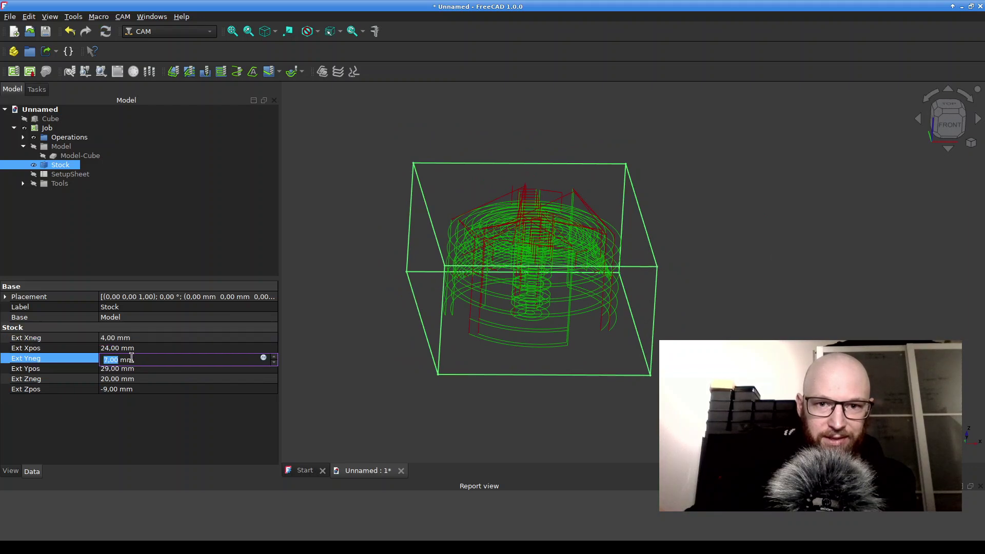
pyautogui.moveTo(314, 235); pyautogui.dragTo(393, 292, button='middle')
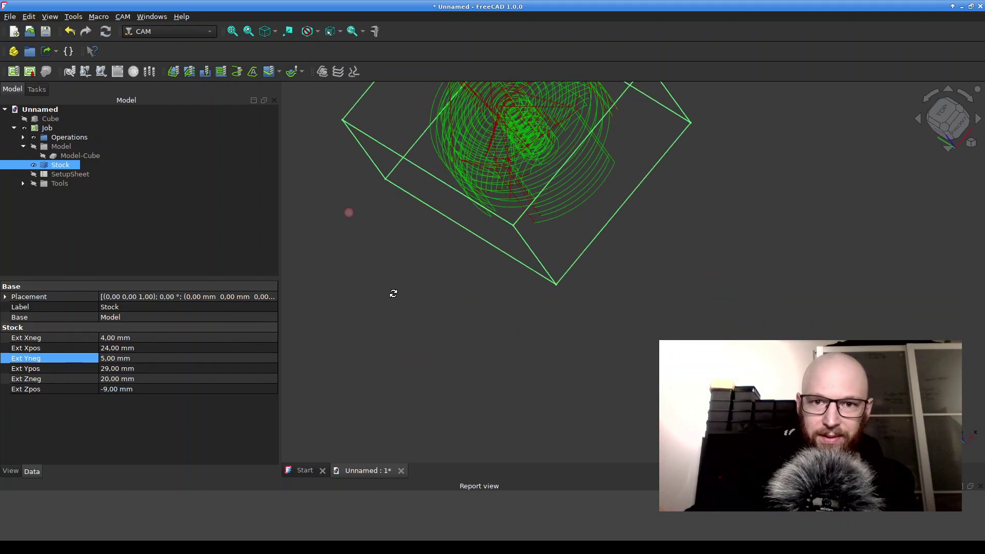
pyautogui.click(947, 116)
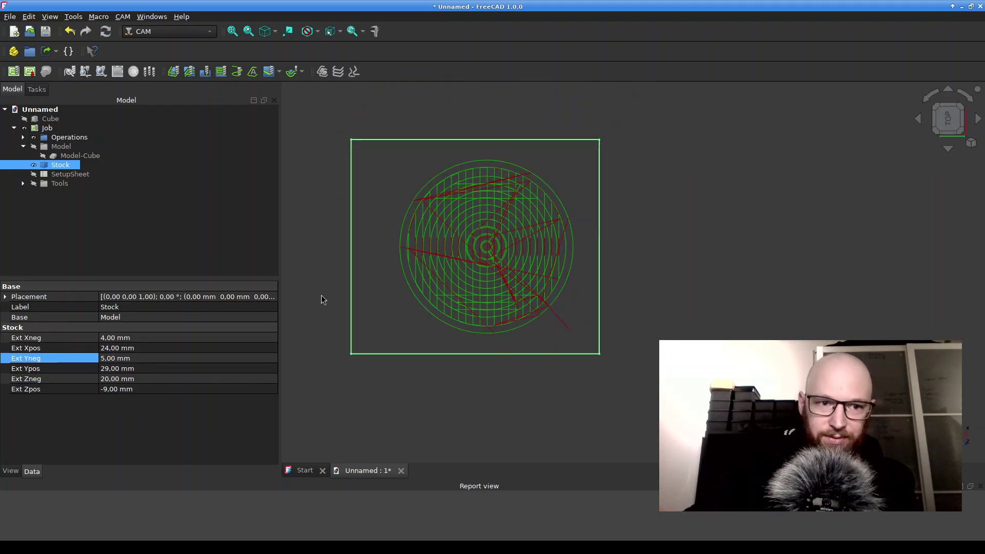
pyautogui.click(123, 369)
pyautogui.click(121, 370)
pyautogui.scroll(-4, 121, 370)
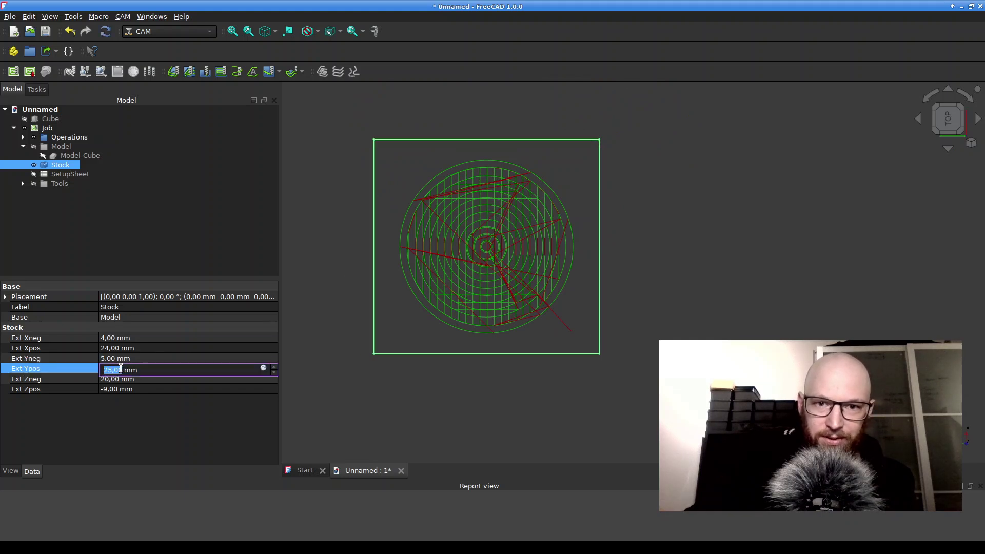
pyautogui.click(729, 189)
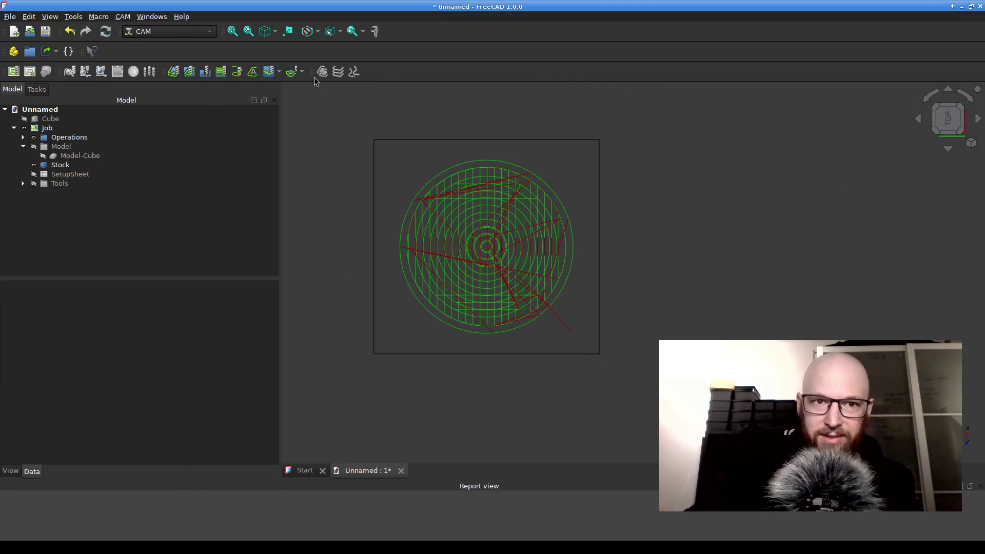
# Step: Check the resized stock around the toolpath from the top view and a tilted, fitted view
pyautogui.click(973, 97)
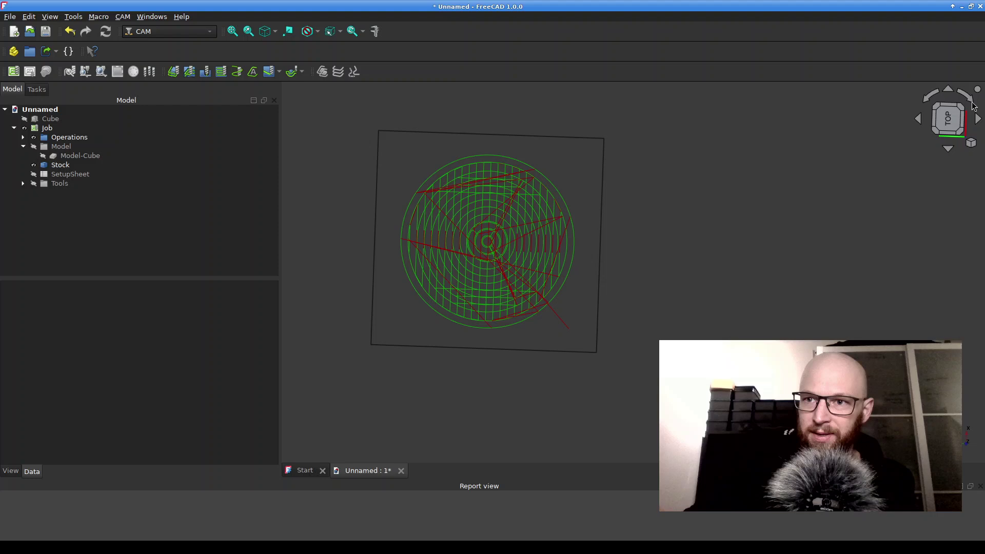
pyautogui.click(972, 103)
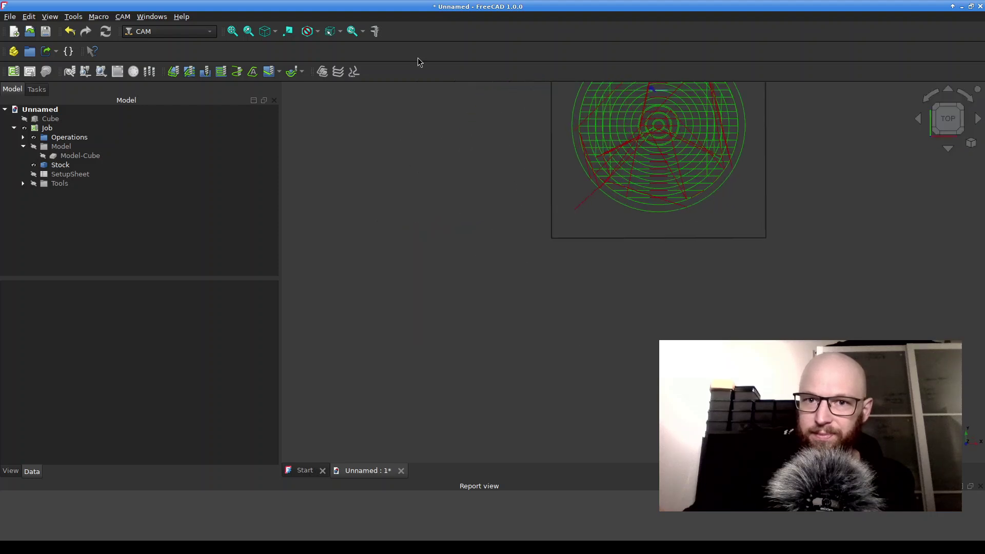
pyautogui.click(232, 32)
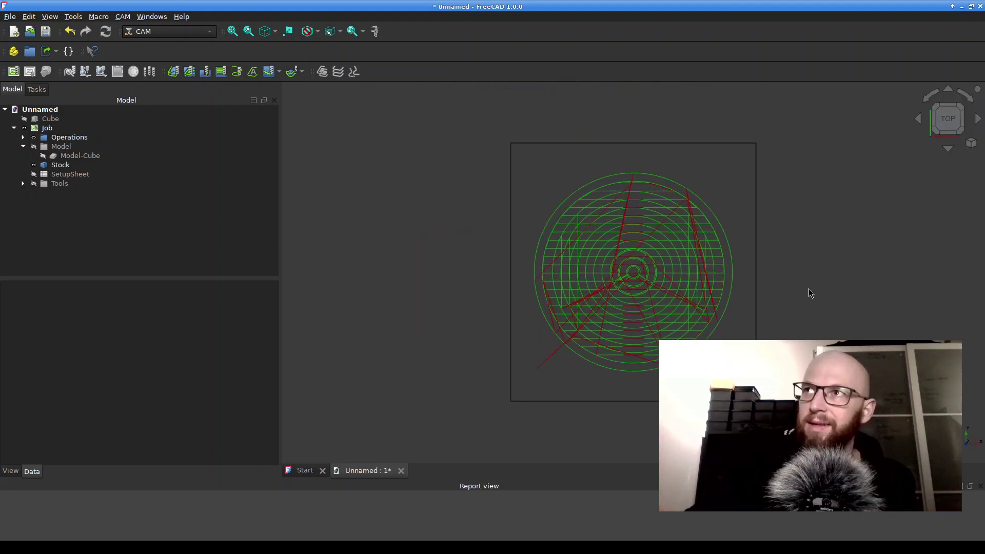
pyautogui.moveTo(750, 270); pyautogui.dragTo(528, 275, button='middle')
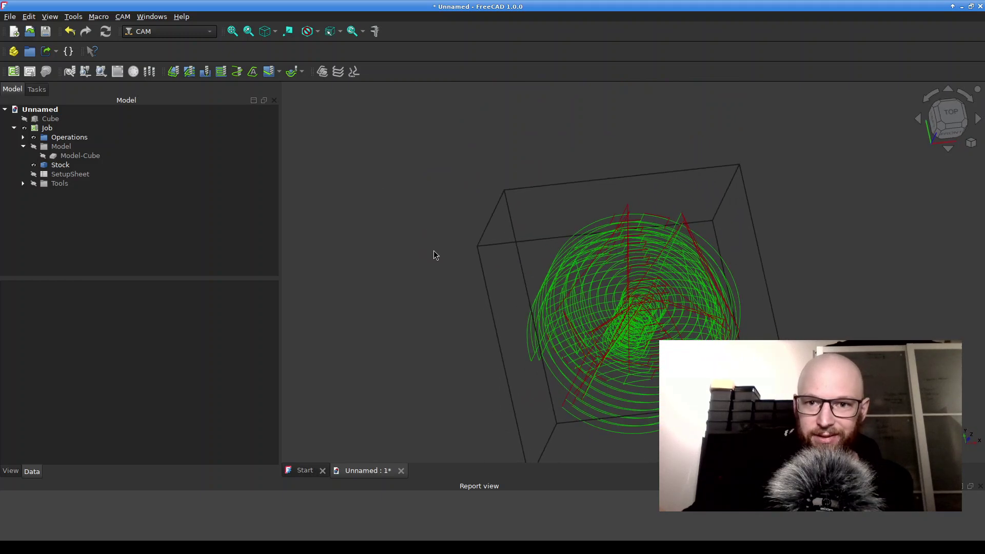
pyautogui.scroll(2, 434, 246)
pyautogui.scroll(-2, 433, 246)
pyautogui.moveTo(845, 308); pyautogui.dragTo(748, 246, button='middle')
pyautogui.moveTo(719, 211); pyautogui.dragTo(719, 207, button='middle')
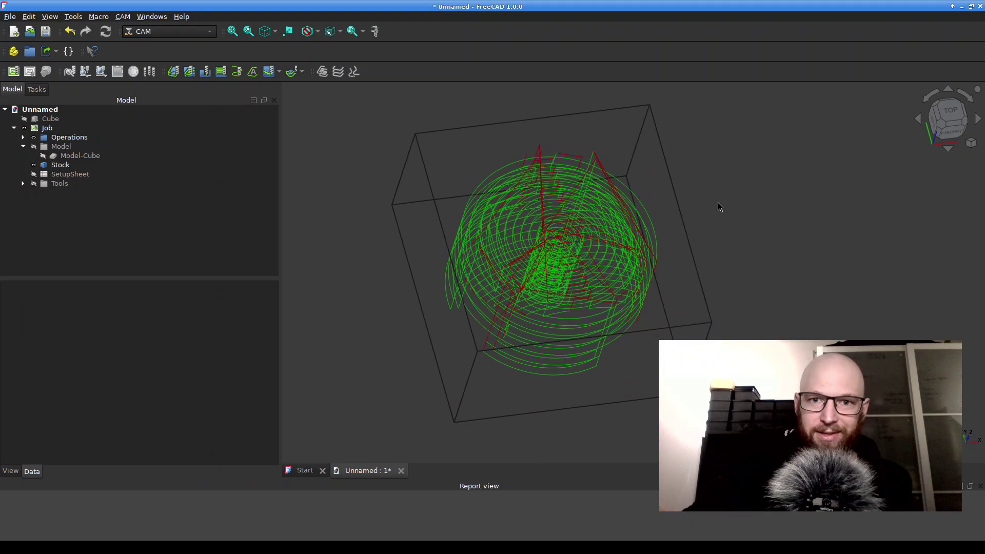
pyautogui.click(141, 164)
pyautogui.click(135, 154)
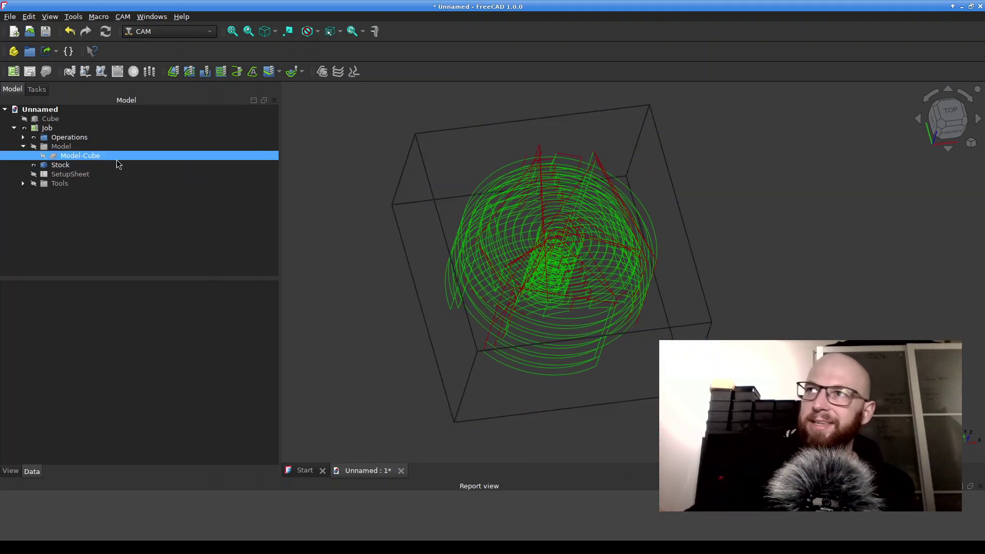
# Step: Run the Path Simulator for the job through to the end of the cut
pyautogui.click(85, 71)
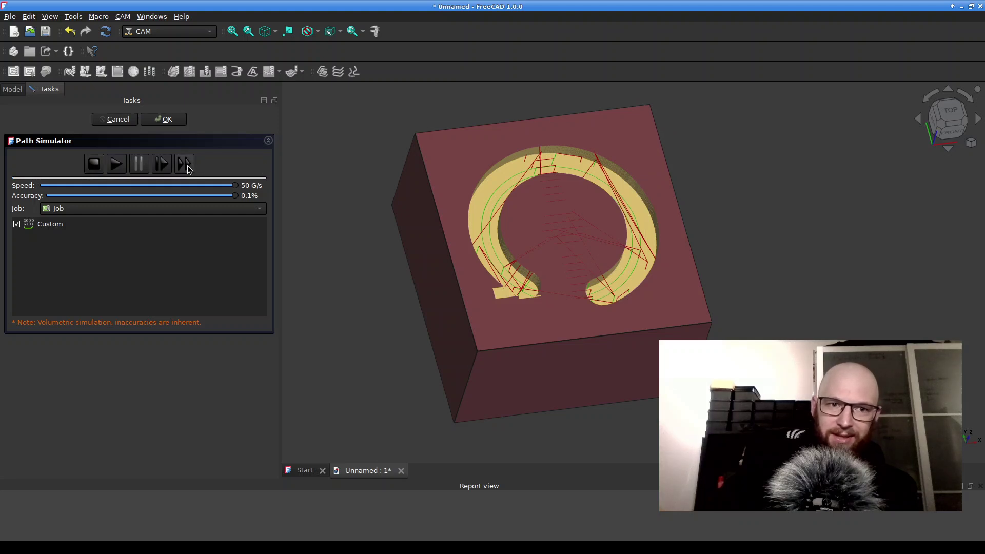
pyautogui.click(187, 165)
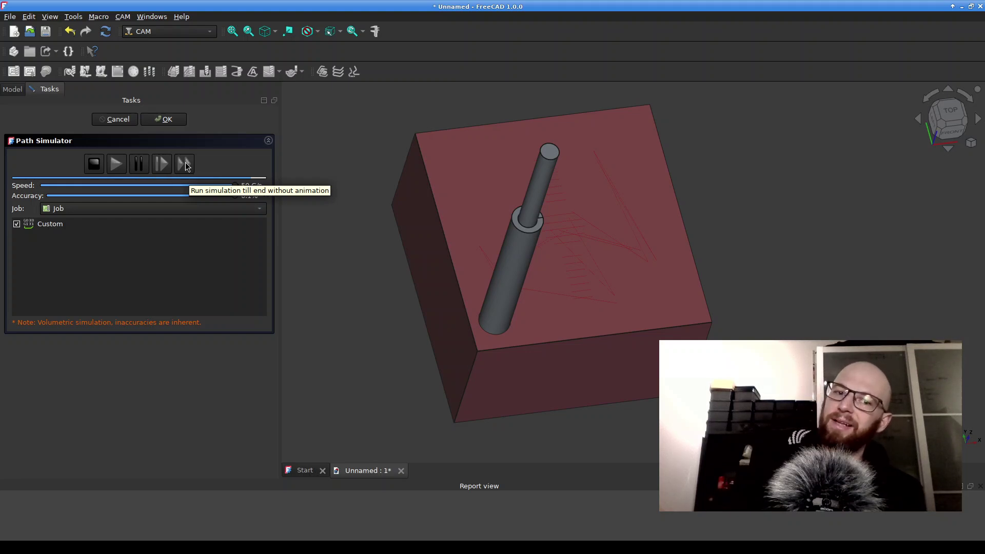
pyautogui.click(185, 164)
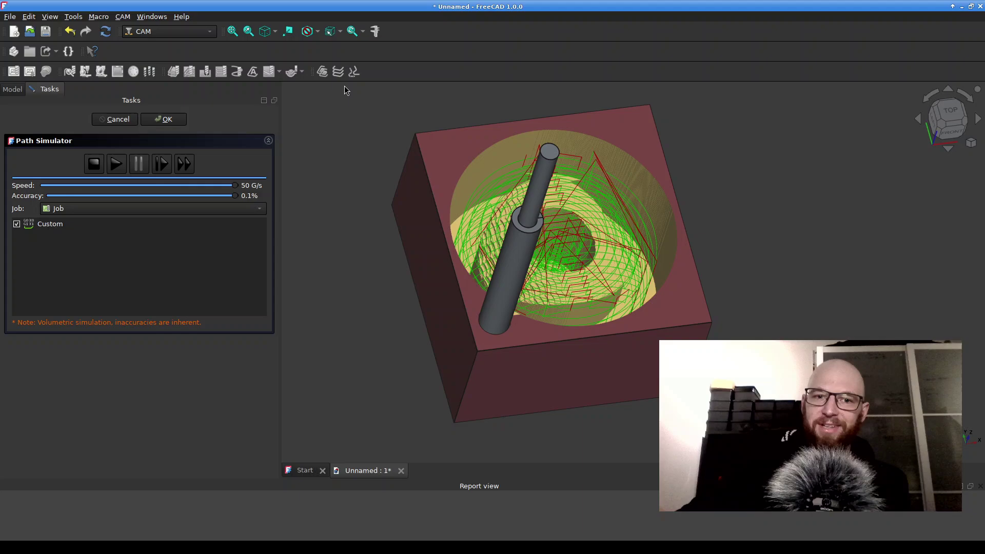
pyautogui.moveTo(755, 286); pyautogui.dragTo(486, 165, button='middle')
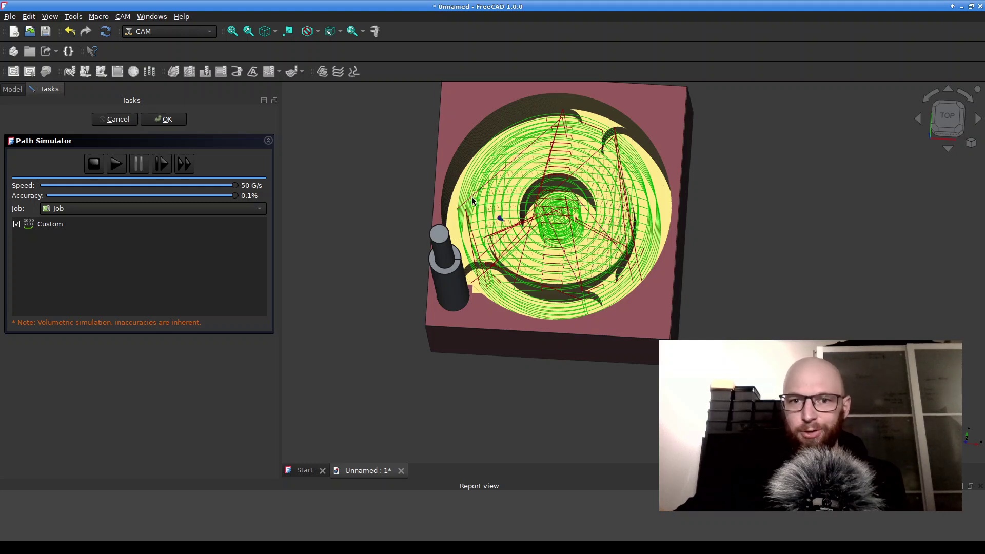
# Step: Hide the Operations toolpaths and look down on the cut stock
pyautogui.click(10, 89)
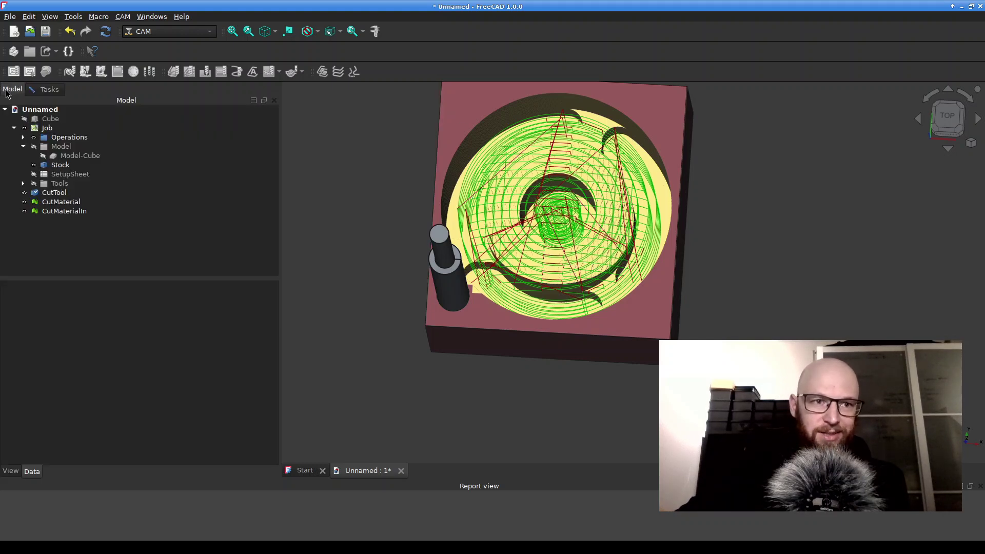
pyautogui.click(34, 138)
pyautogui.moveTo(795, 235)
pyautogui.mouseDown(button='middle')
pyautogui.moveTo(801, 203)
pyautogui.moveTo(780, 233)
pyautogui.moveTo(805, 245)
pyautogui.moveTo(814, 220)
pyautogui.moveTo(802, 221)
pyautogui.mouseUp(button='middle')
# Step: In Kiri:Moto, close the export summary, view the bushing from above, then return to FreeCAD
pyautogui.hotkey('alt', 'Tab')
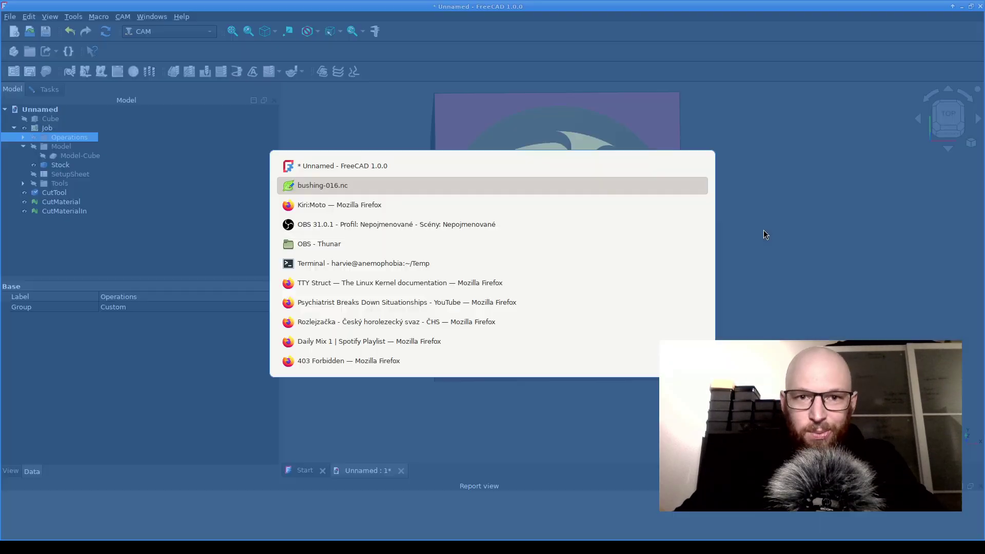
pyautogui.press('Tab')
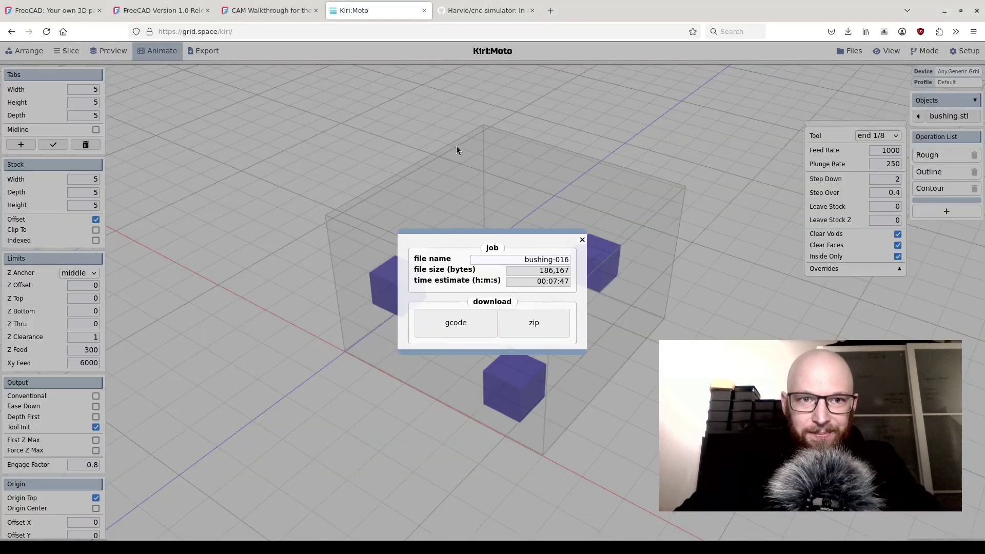
pyautogui.click(583, 240)
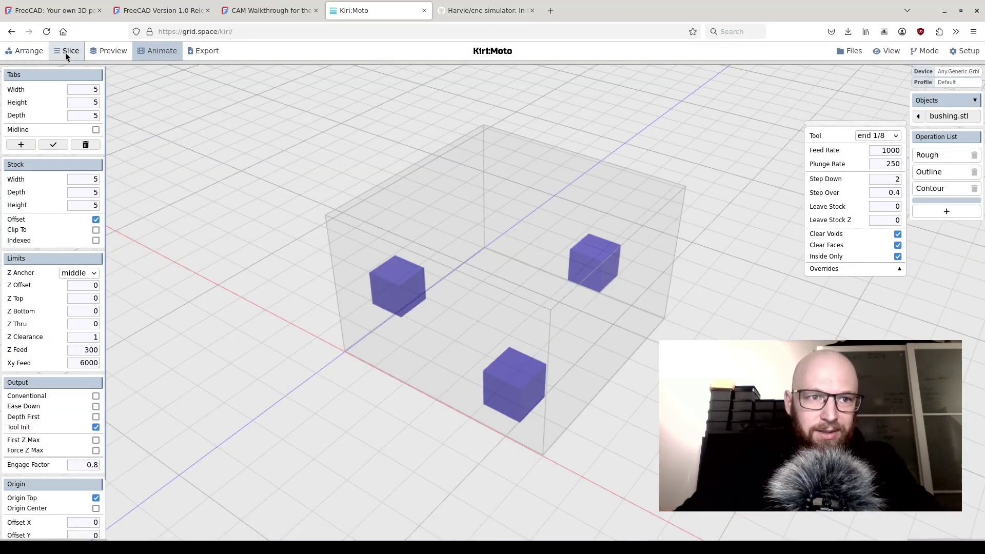
pyautogui.click(24, 53)
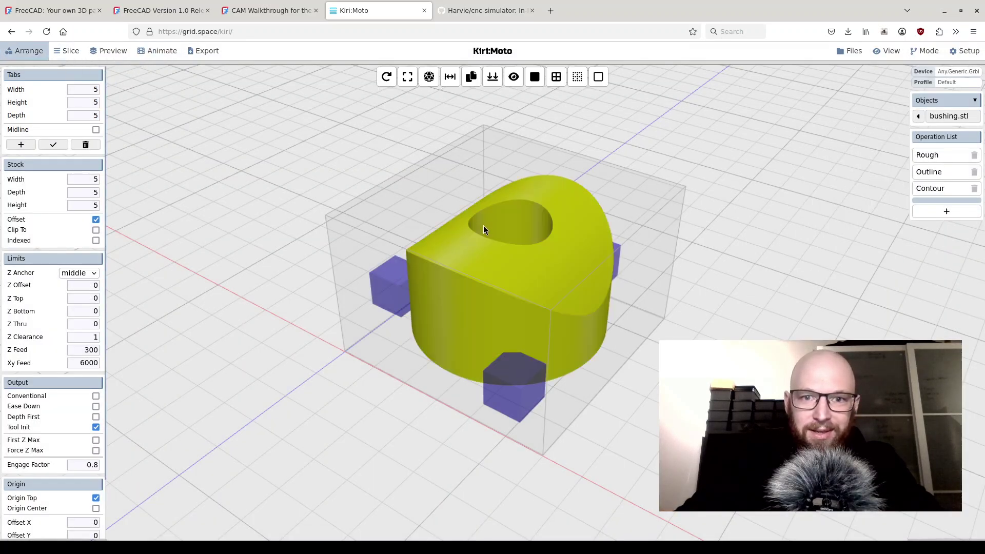
pyautogui.moveTo(483, 226); pyautogui.dragTo(491, 283)
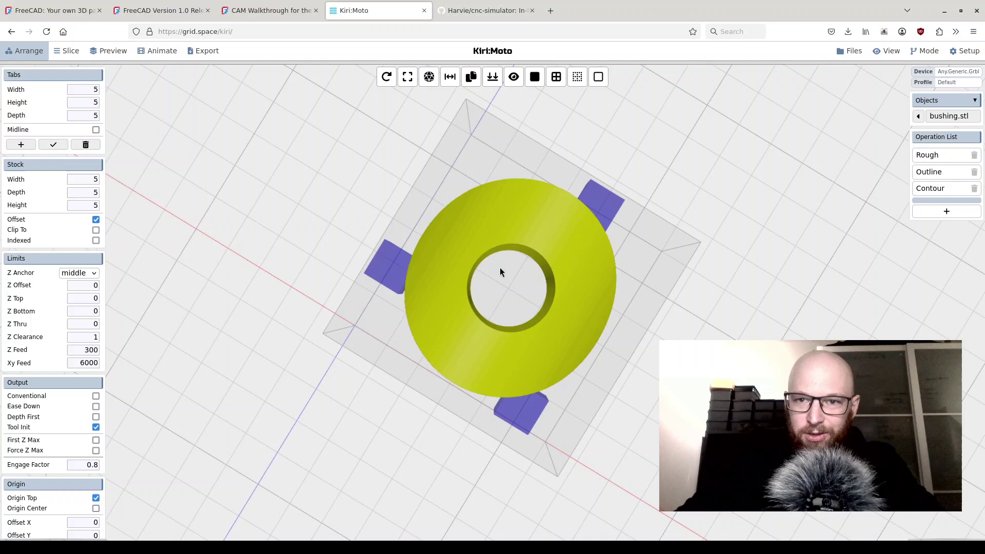
pyautogui.hotkey('alt', 'Tab')
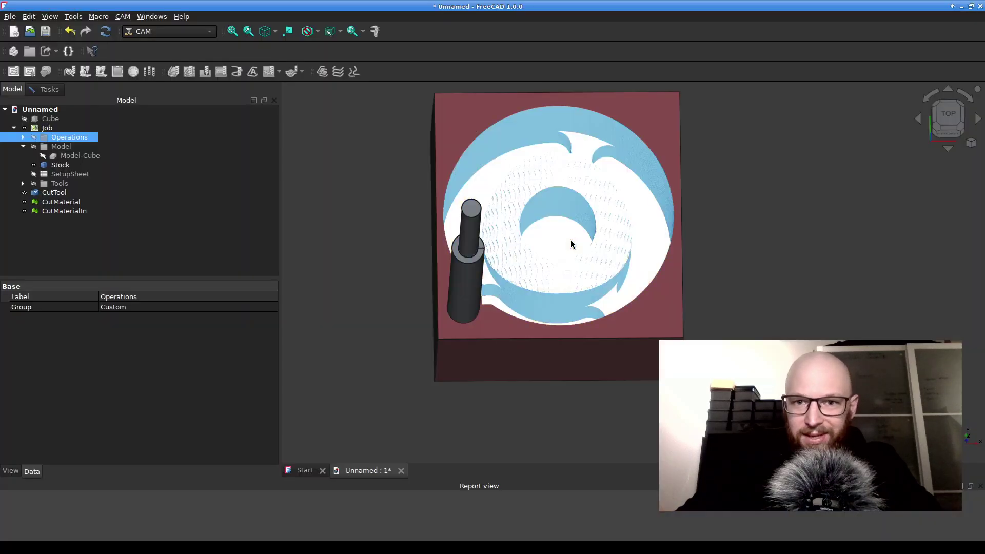
# Step: Close the Path Simulator with OK, then select and orbit around the CutMaterial mesh
pyautogui.moveTo(572, 244)
pyautogui.mouseDown(button='middle')
pyautogui.moveTo(571, 268)
pyautogui.moveTo(571, 253)
pyautogui.mouseUp(button='middle')
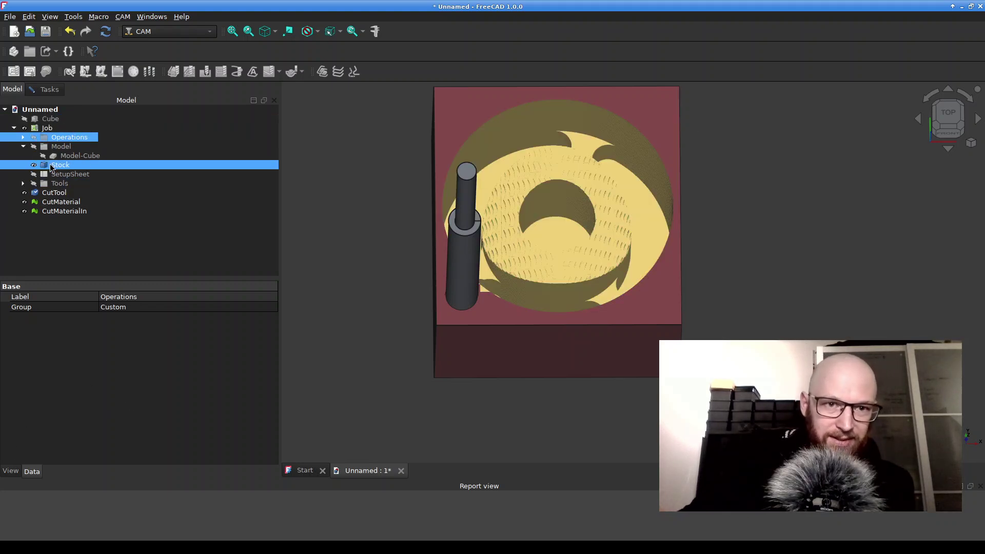
pyautogui.click(47, 89)
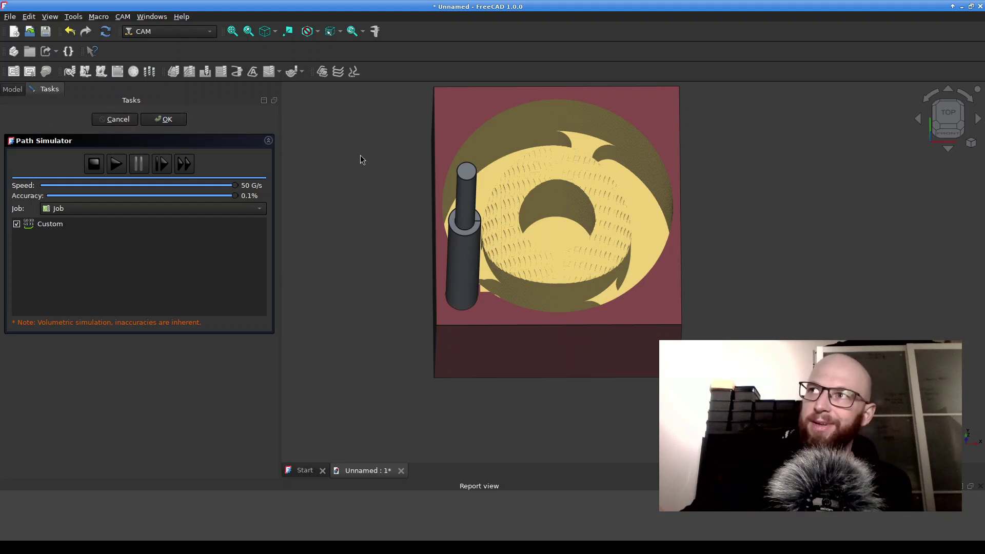
pyautogui.click(167, 120)
pyautogui.click(82, 194)
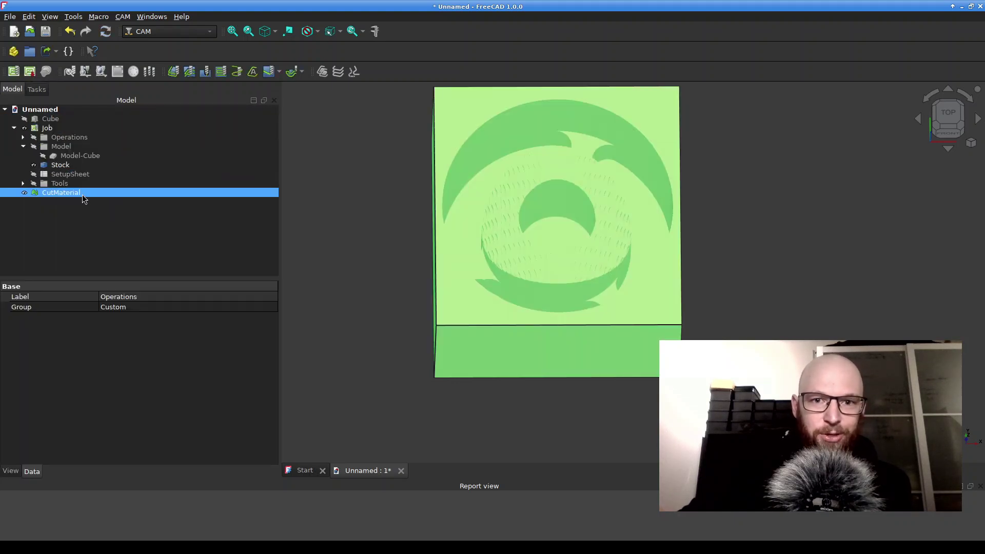
pyautogui.moveTo(779, 282); pyautogui.dragTo(752, 258, button='middle')
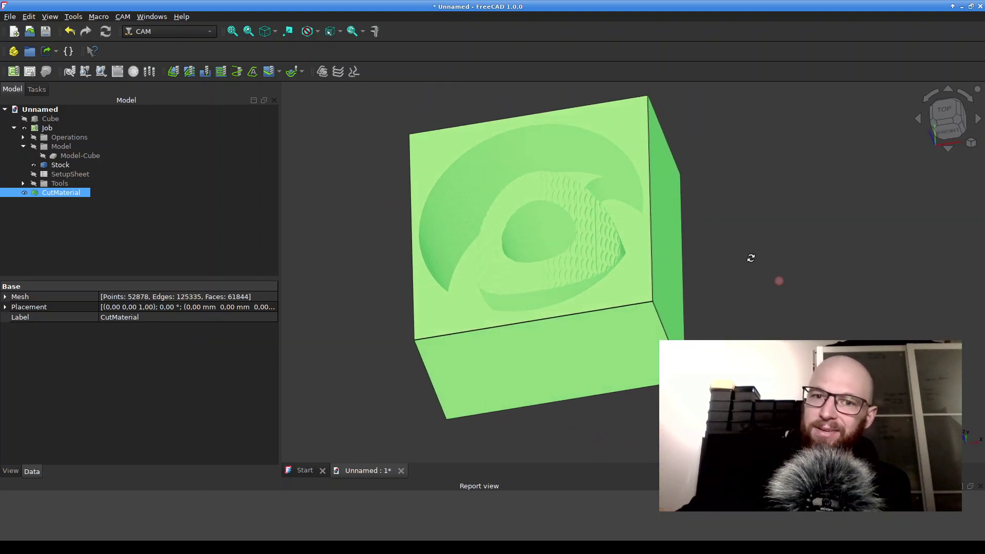
pyautogui.moveTo(340, 207)
pyautogui.mouseDown(button='middle')
pyautogui.moveTo(352, 185)
pyautogui.moveTo(356, 198)
pyautogui.mouseUp(button='middle')
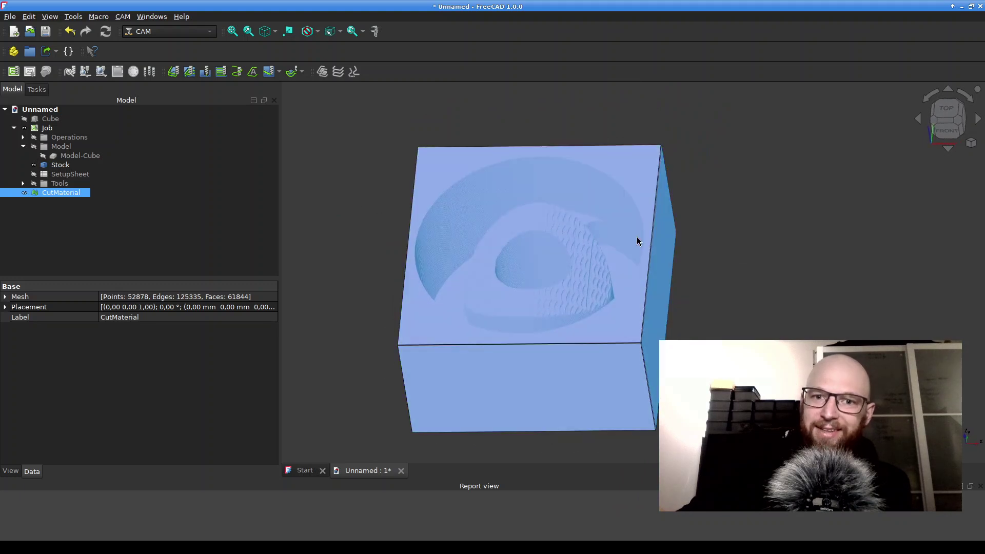
pyautogui.click(818, 237)
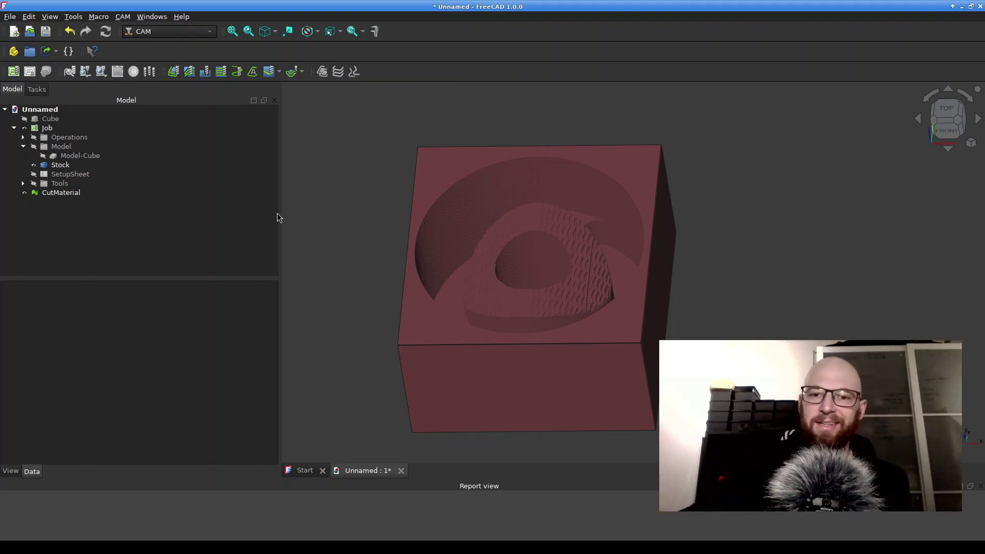
pyautogui.click(61, 196)
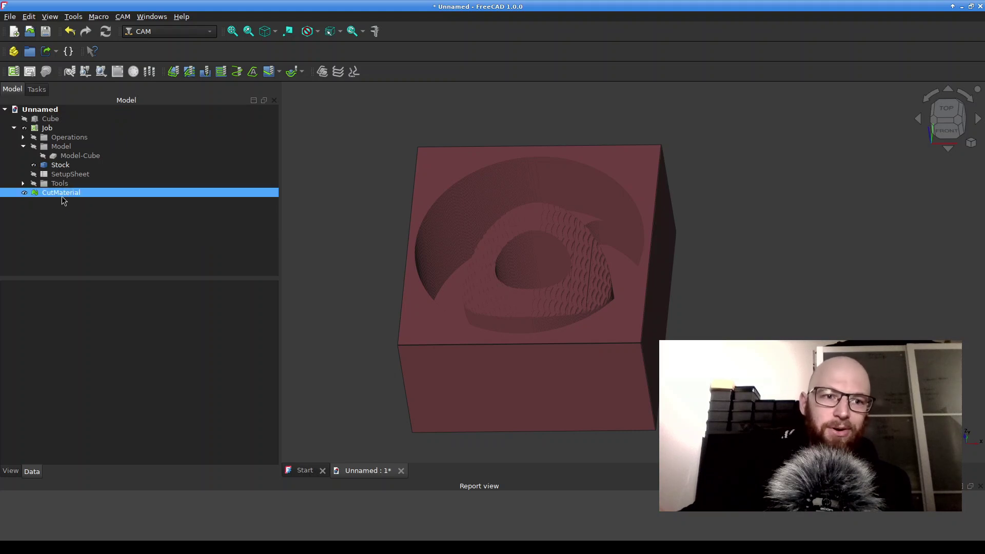
pyautogui.click(10, 17)
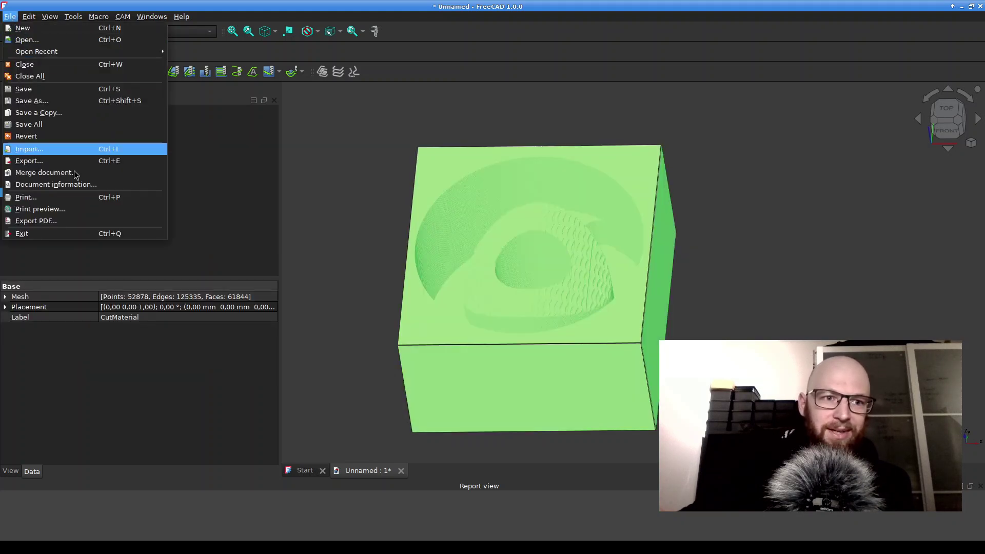
pyautogui.click(235, 249)
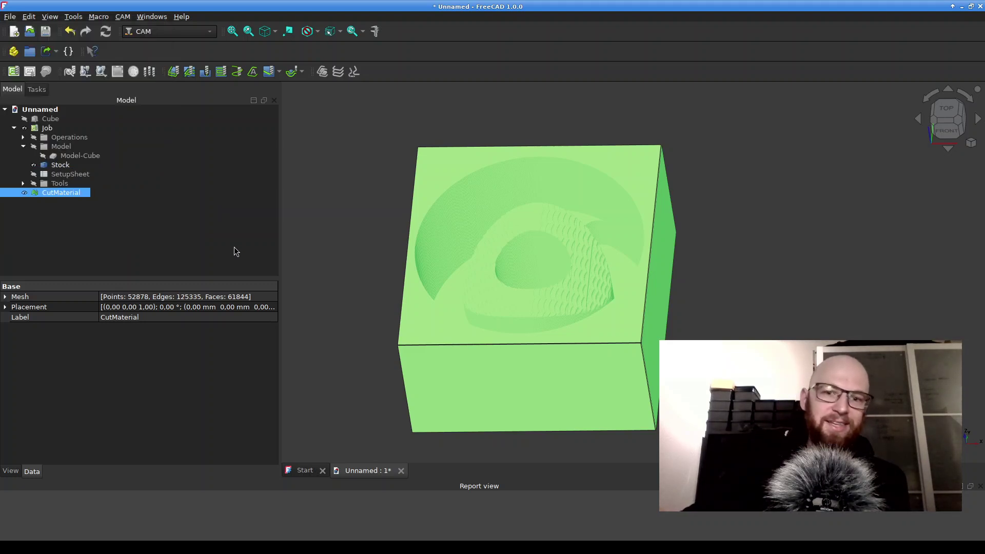
pyautogui.scroll(10, 563, 305)
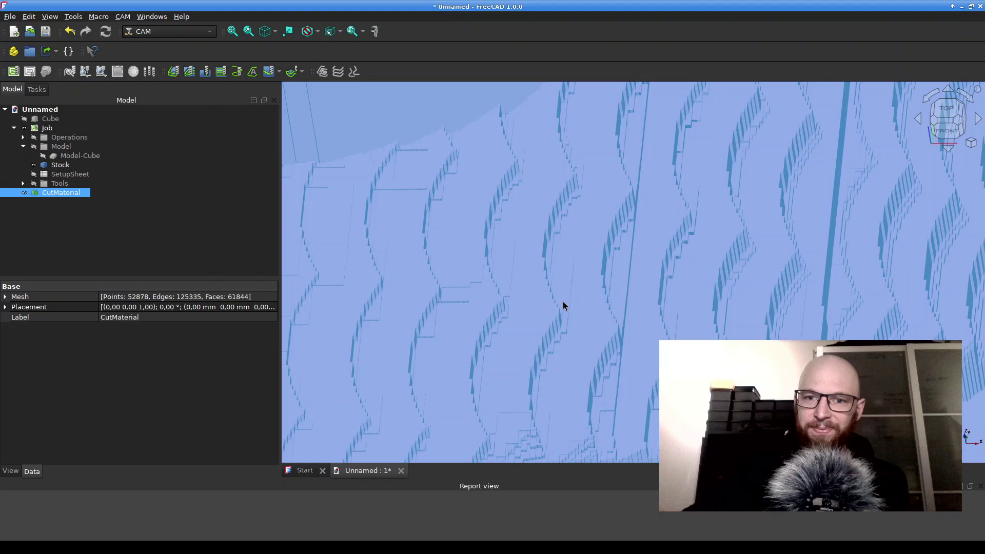
pyautogui.scroll(3, 594, 377)
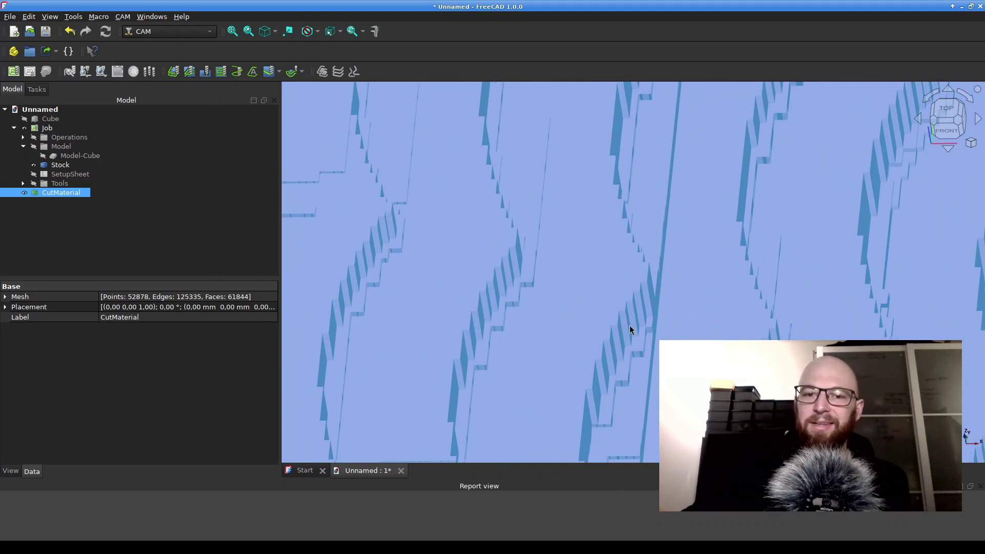
pyautogui.scroll(-5, 630, 326)
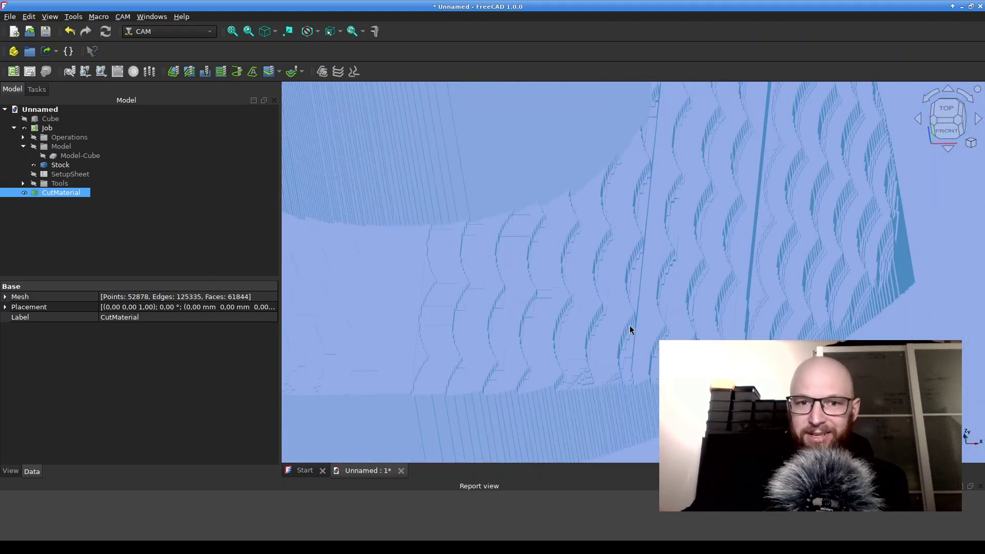
pyautogui.scroll(-5, 629, 326)
pyautogui.scroll(-1, 629, 326)
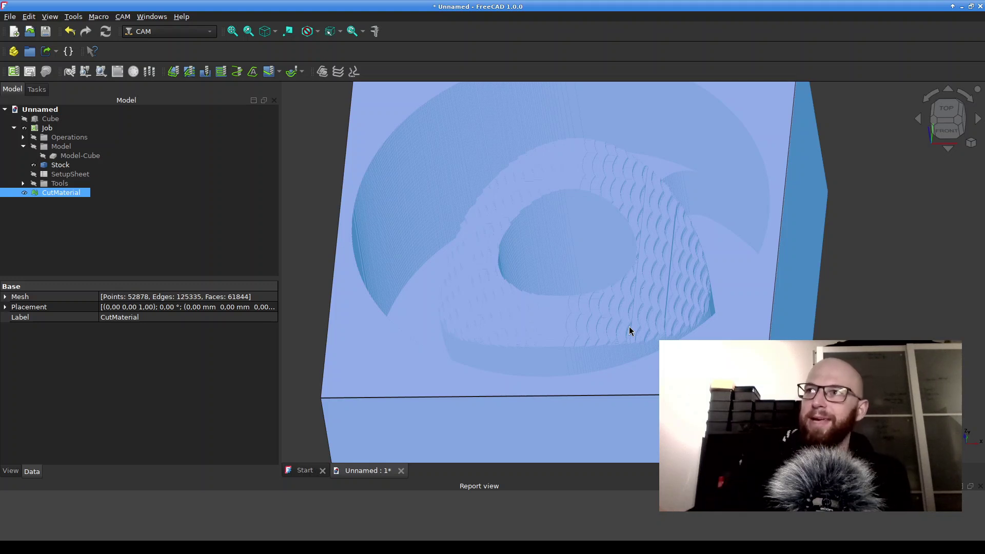
pyautogui.scroll(-5, 629, 326)
pyautogui.click(636, 298)
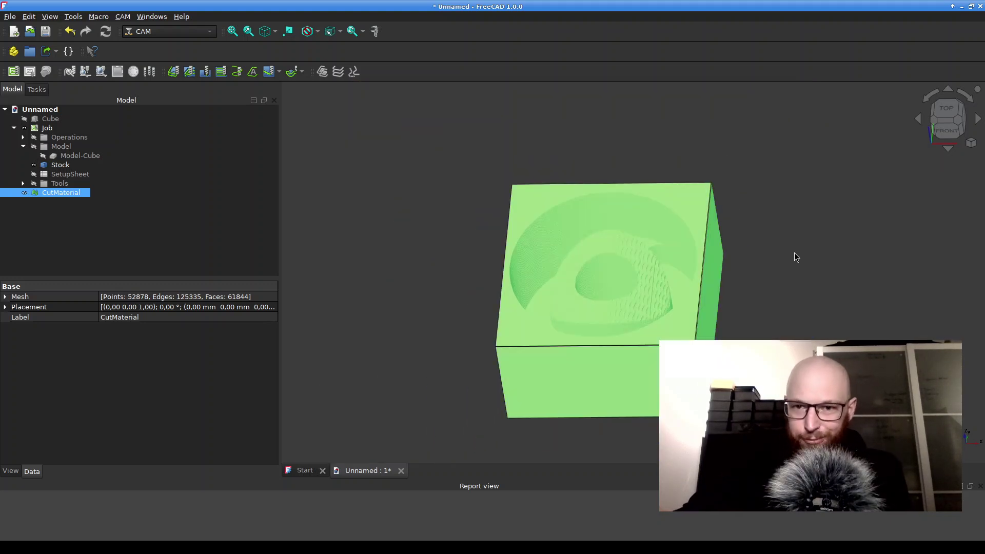
pyautogui.moveTo(796, 258); pyautogui.dragTo(832, 293, button='middle')
# Step: Delete the CutMaterial mesh and make the Operations toolpaths visible again
pyautogui.click(43, 194)
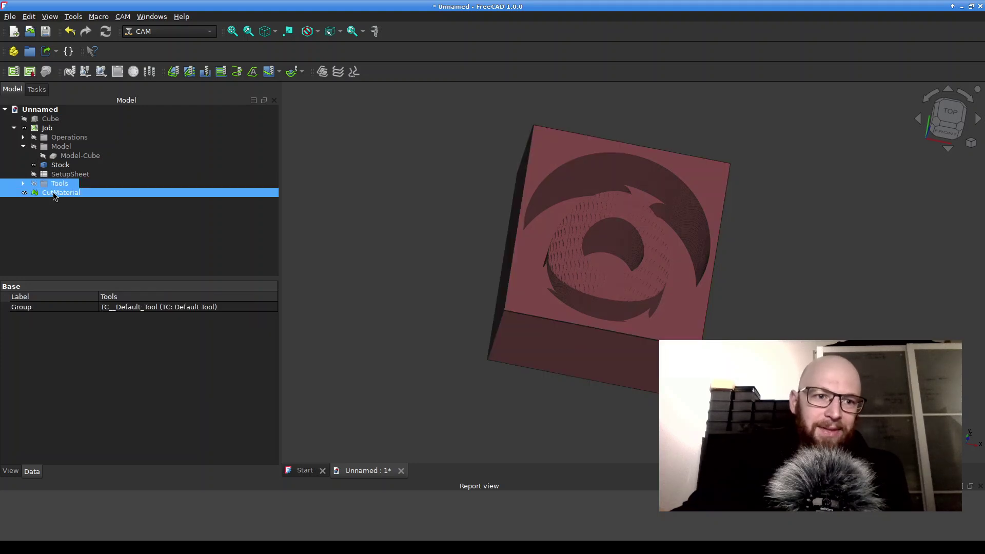
pyautogui.press('Delete')
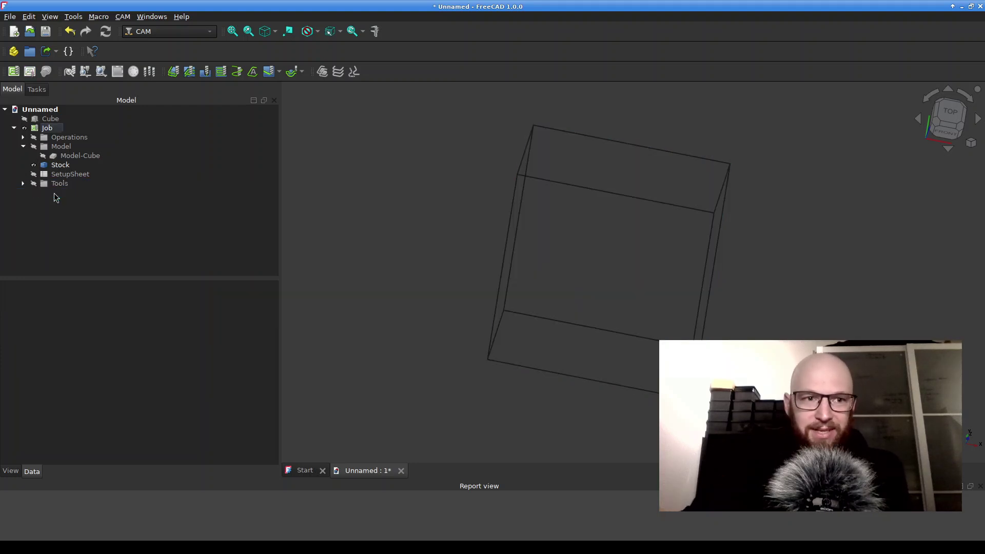
pyautogui.click(66, 139)
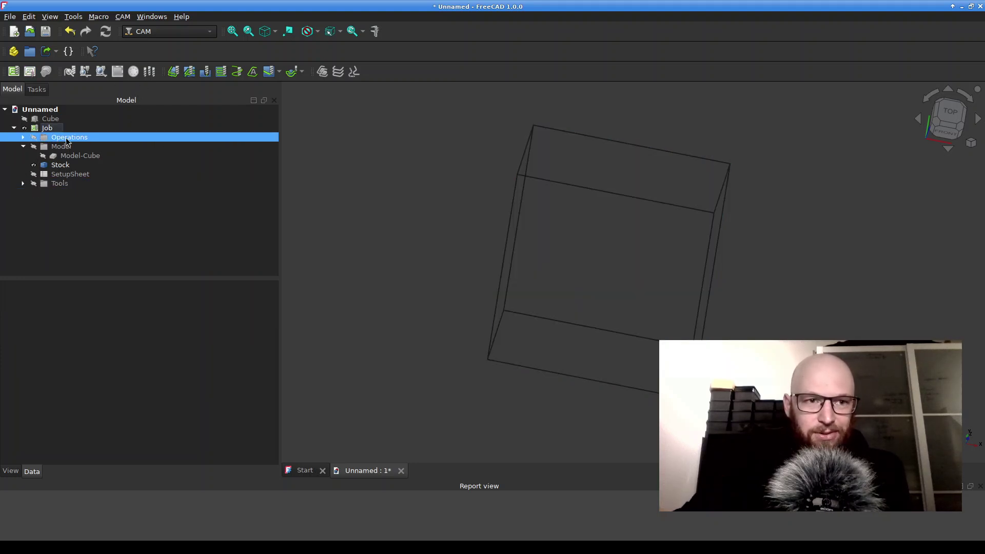
pyautogui.click(33, 138)
pyautogui.moveTo(799, 265); pyautogui.dragTo(793, 234, button='middle')
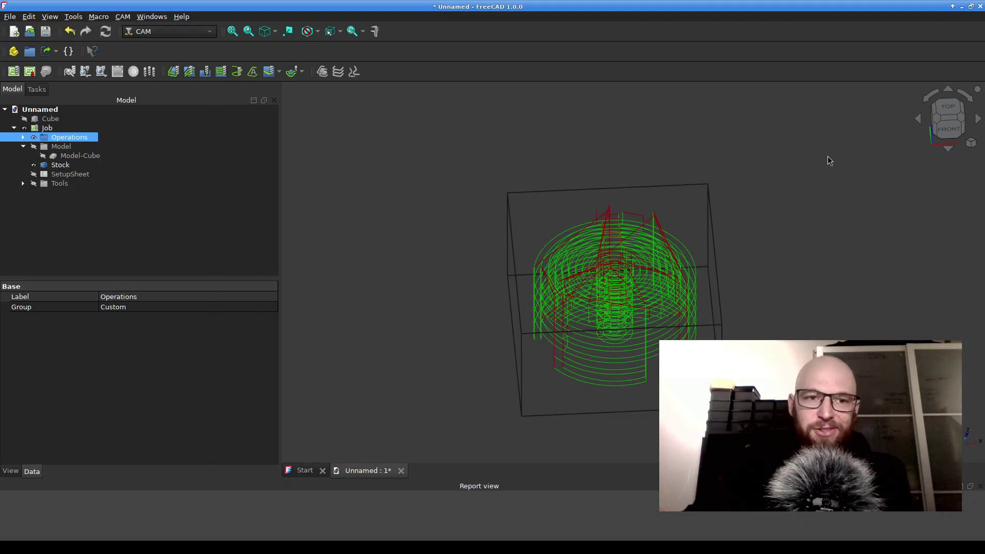
# Step: Expand Operations, select Custom and open its Tool Controller property
pyautogui.click(22, 137)
pyautogui.click(72, 146)
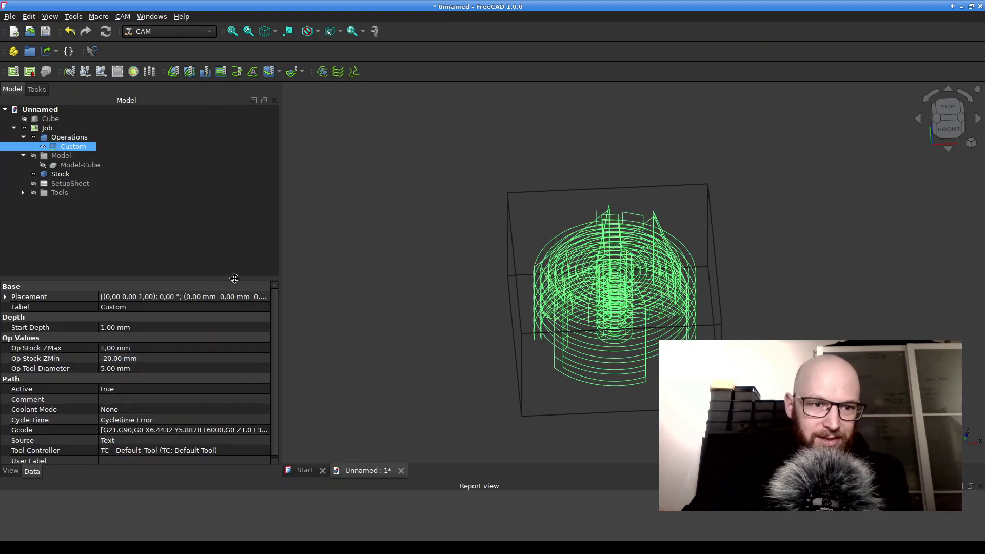
pyautogui.click(141, 454)
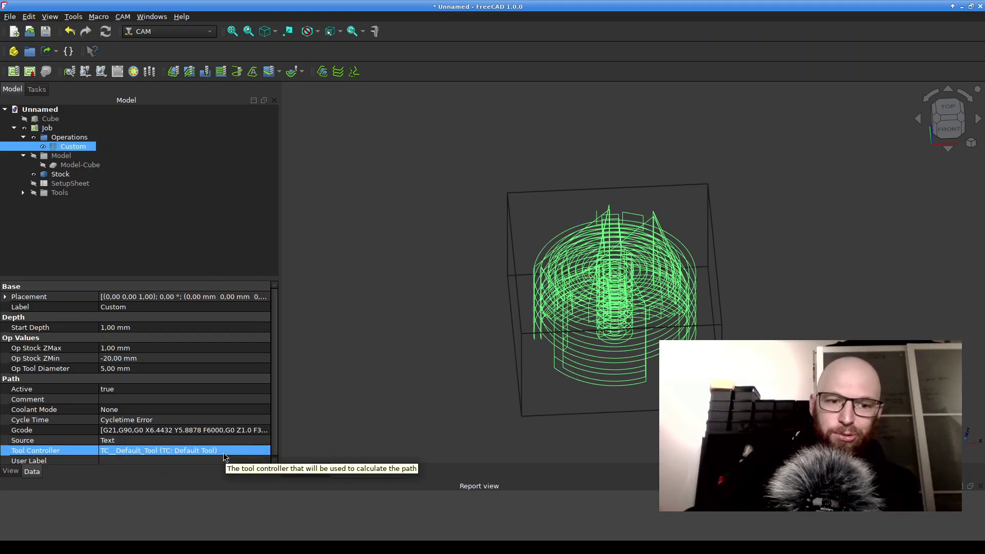
# Step: Open the Tool Selector and review the Default library's bits, from 0.1mm endmill to Slitting Saw
pyautogui.click(123, 17)
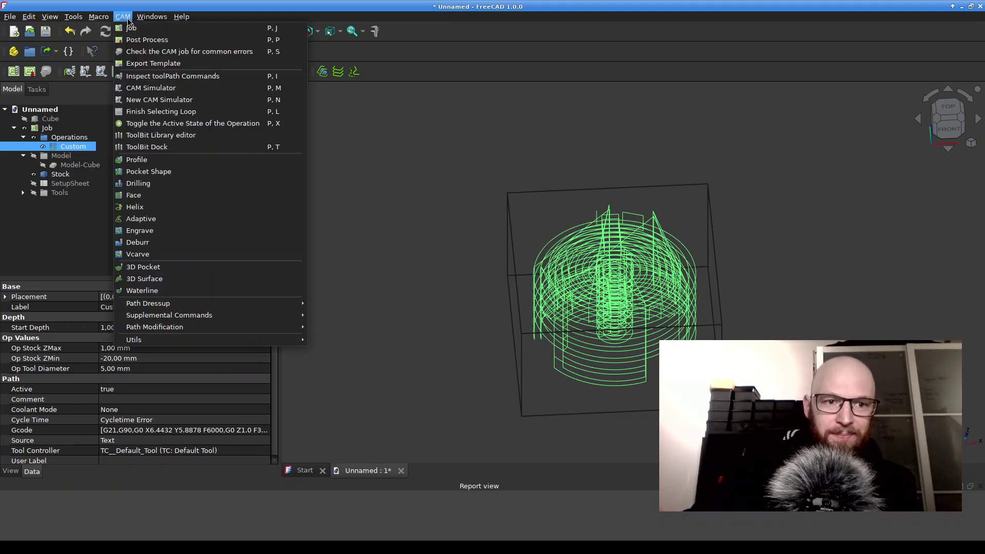
pyautogui.click(153, 148)
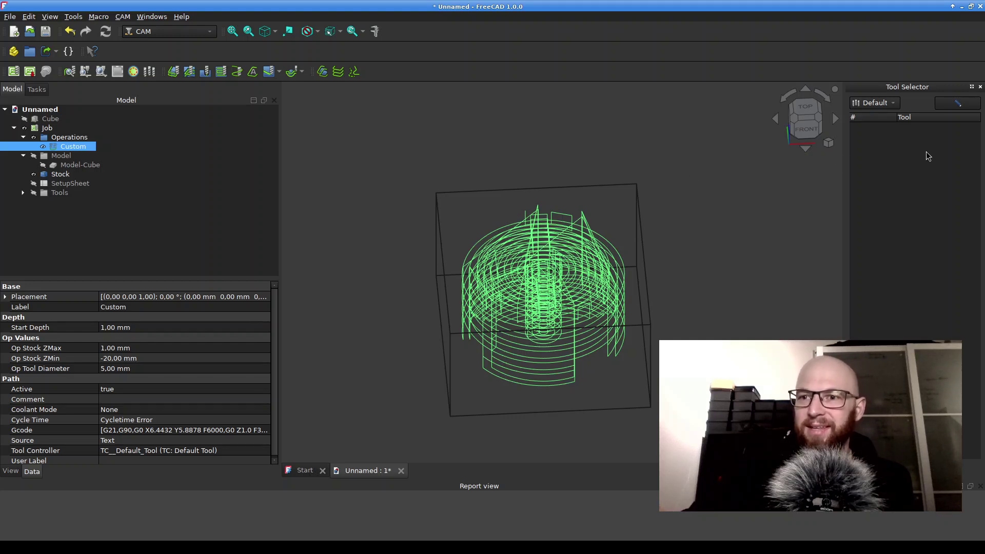
pyautogui.click(958, 106)
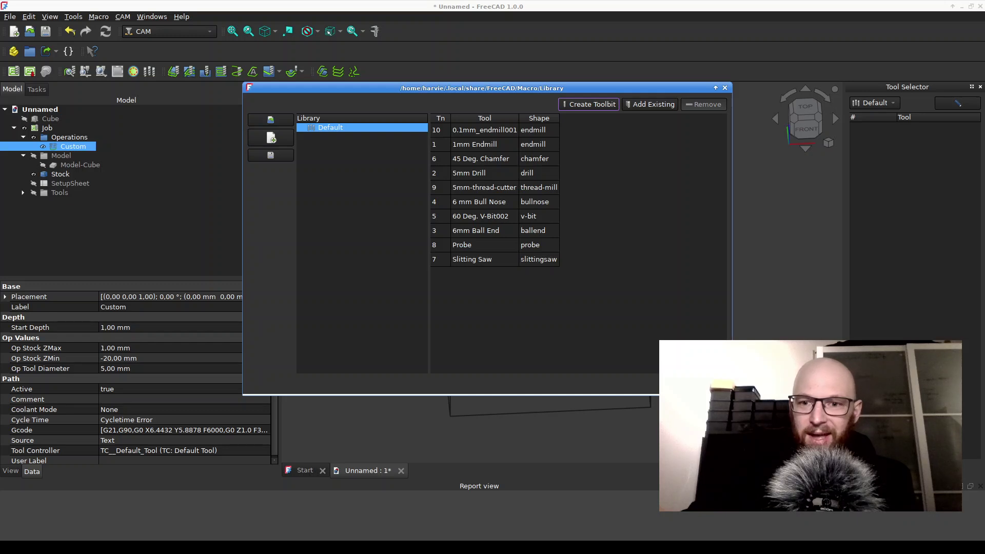
pyautogui.click(725, 87)
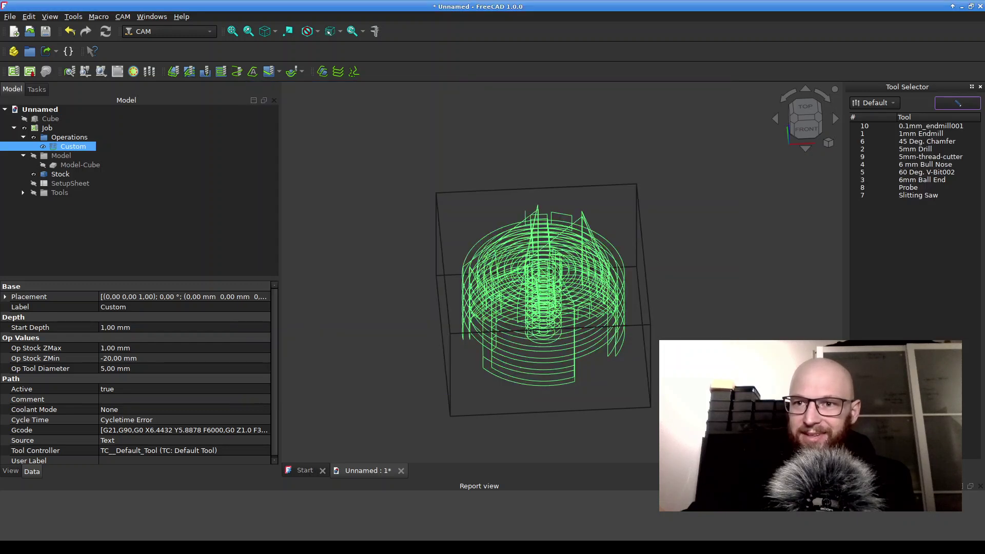
pyautogui.click(943, 128)
pyautogui.moveTo(943, 135); pyautogui.dragTo(919, 134)
pyautogui.click(913, 190)
pyautogui.click(914, 196)
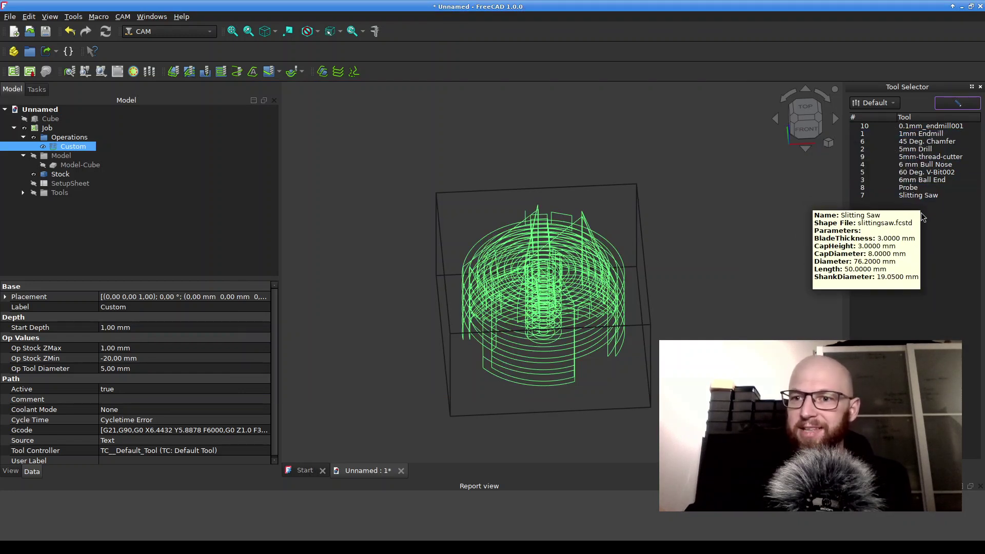
pyautogui.moveTo(920, 203); pyautogui.dragTo(916, 127)
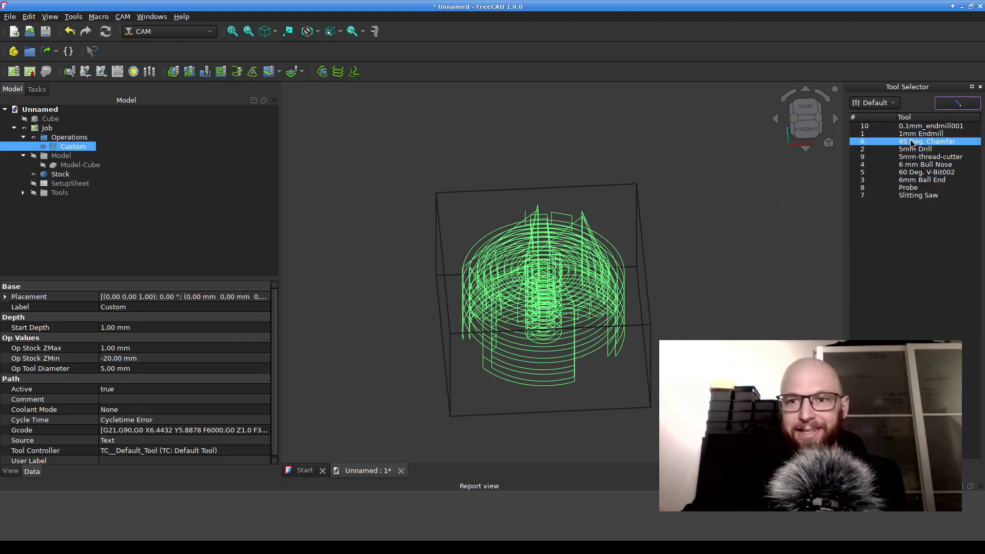
# Step: Compare the Chamfer and 5mm Drill bits, then pick the 1mm Endmill for the Custom operation
pyautogui.moveTo(935, 176)
pyautogui.click(924, 141)
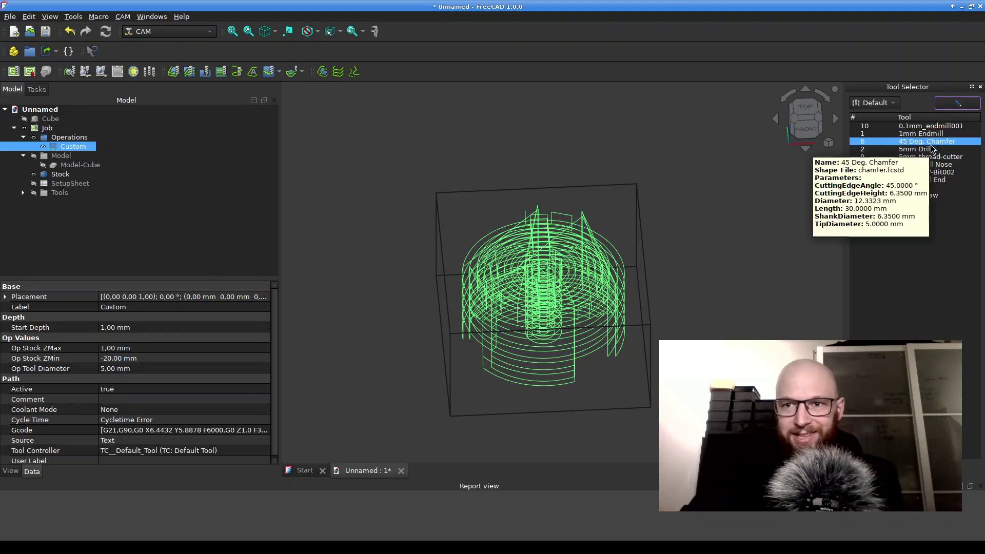
pyautogui.click(920, 150)
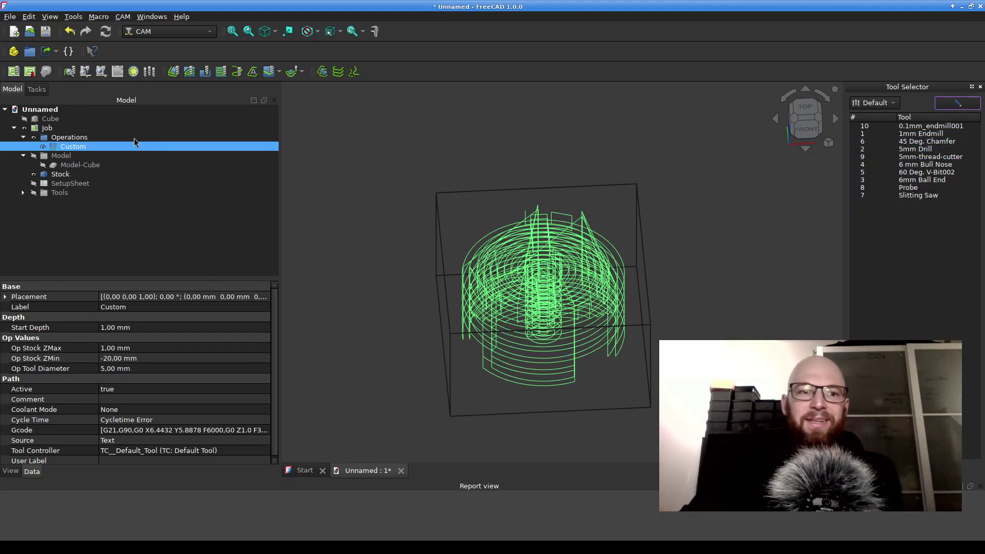
pyautogui.click(42, 148)
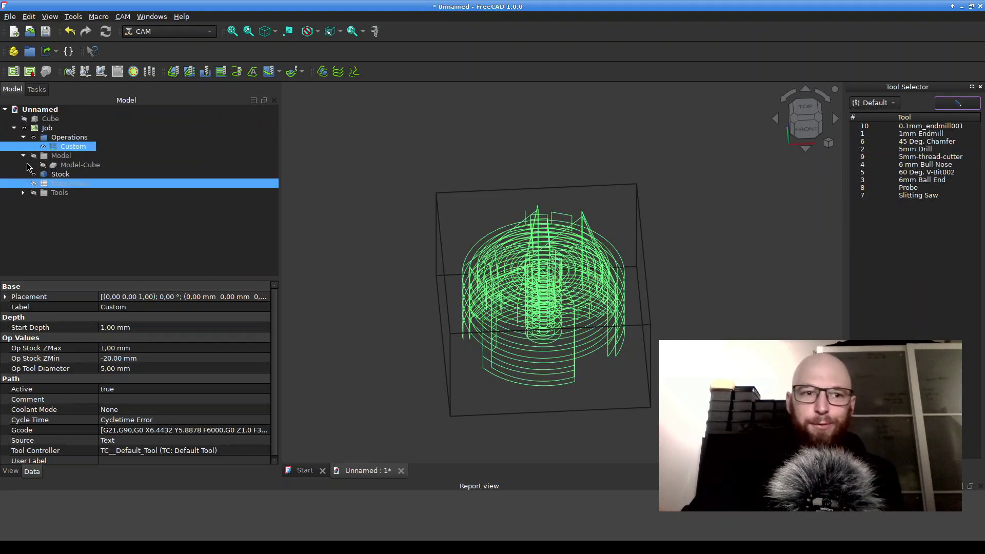
pyautogui.click(227, 452)
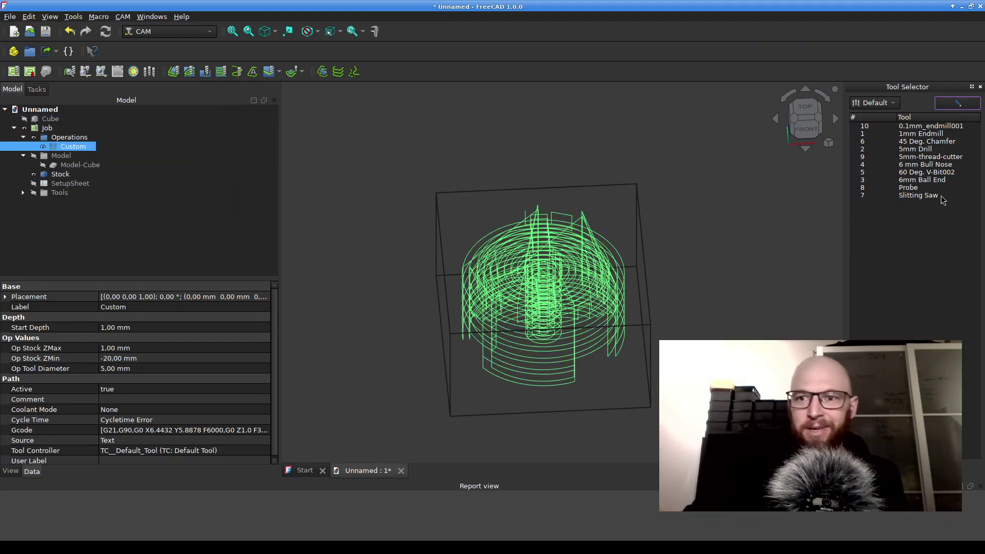
pyautogui.click(931, 133)
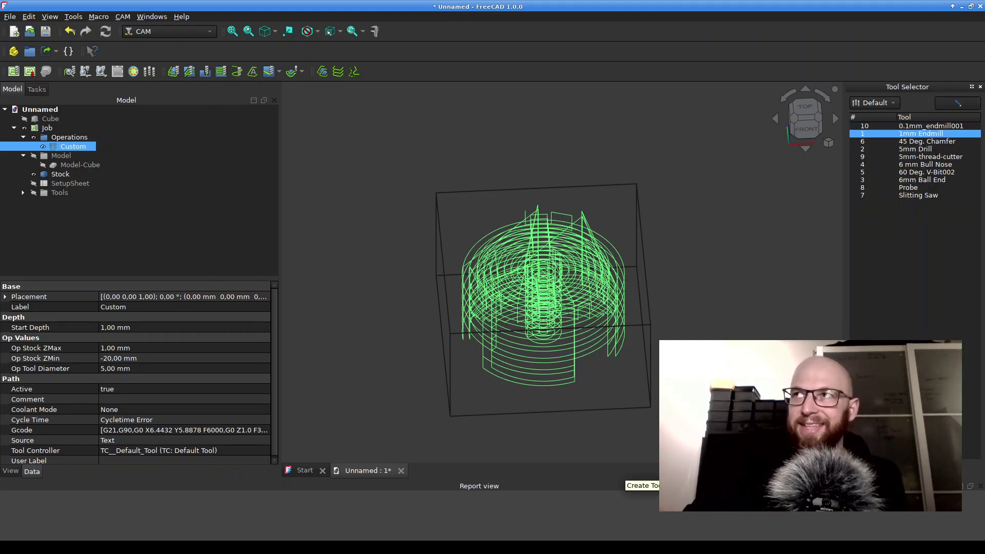
pyautogui.moveTo(811, 426); pyautogui.dragTo(680, 444)
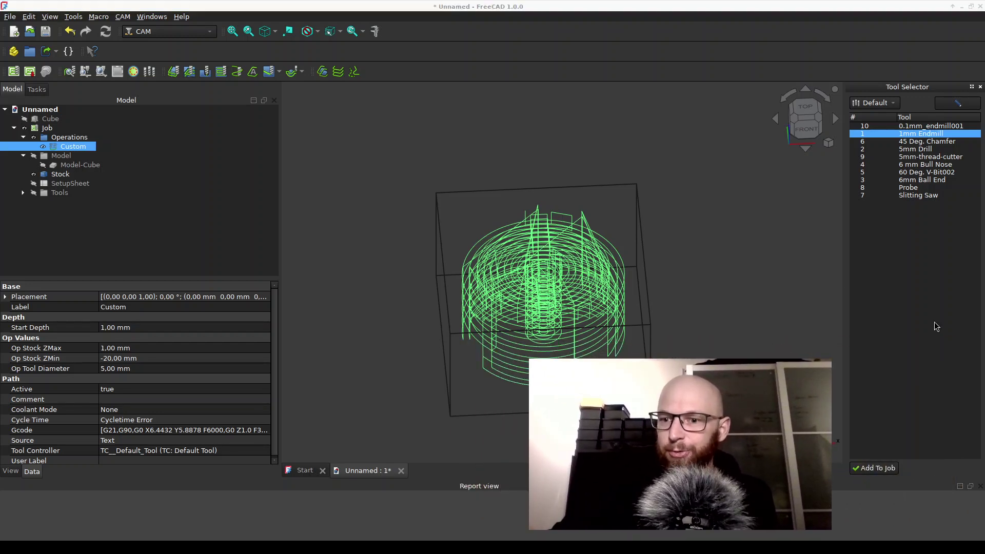
# Step: Add the 1mm Endmill to the job and check the new TC: 1mm Endmill under Tools
pyautogui.click(875, 469)
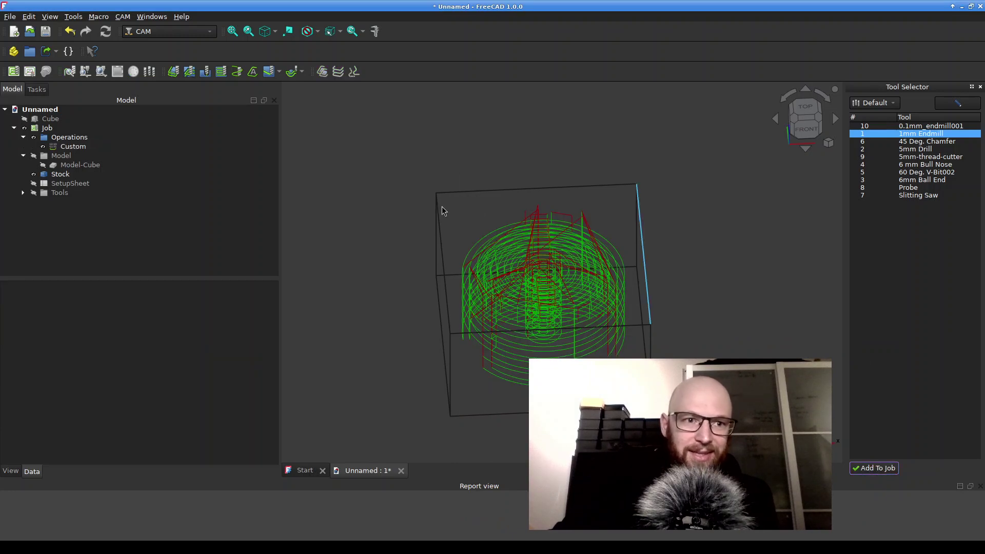
pyautogui.click(22, 195)
pyautogui.click(23, 194)
pyautogui.click(89, 212)
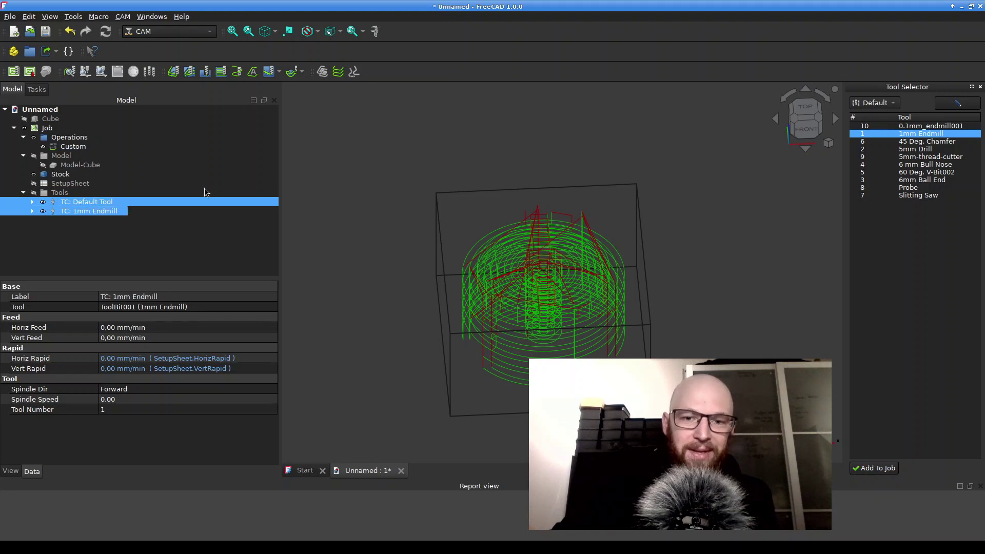
# Step: Set the Custom operation's tool controller to TC: 1mm Endmill
pyautogui.click(75, 148)
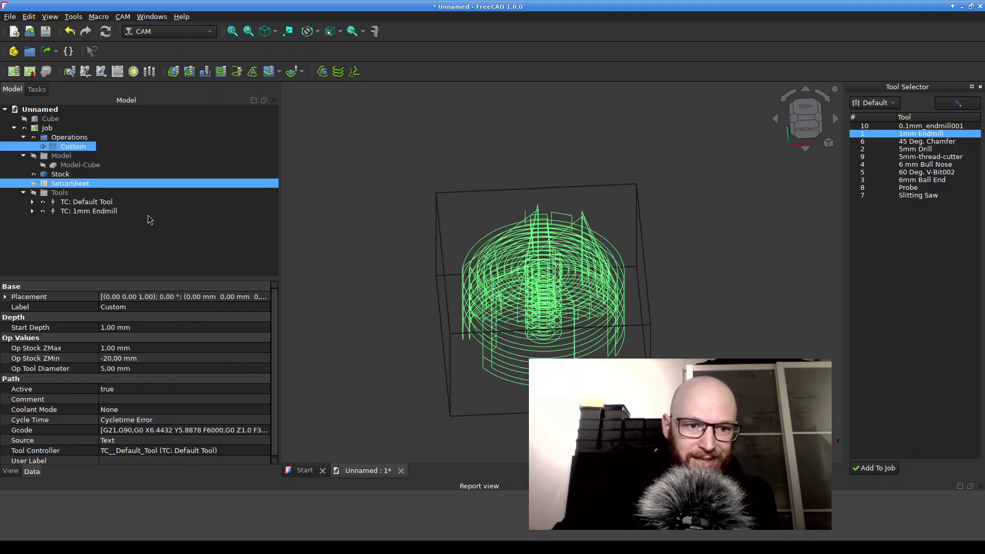
pyautogui.click(239, 449)
pyautogui.click(265, 452)
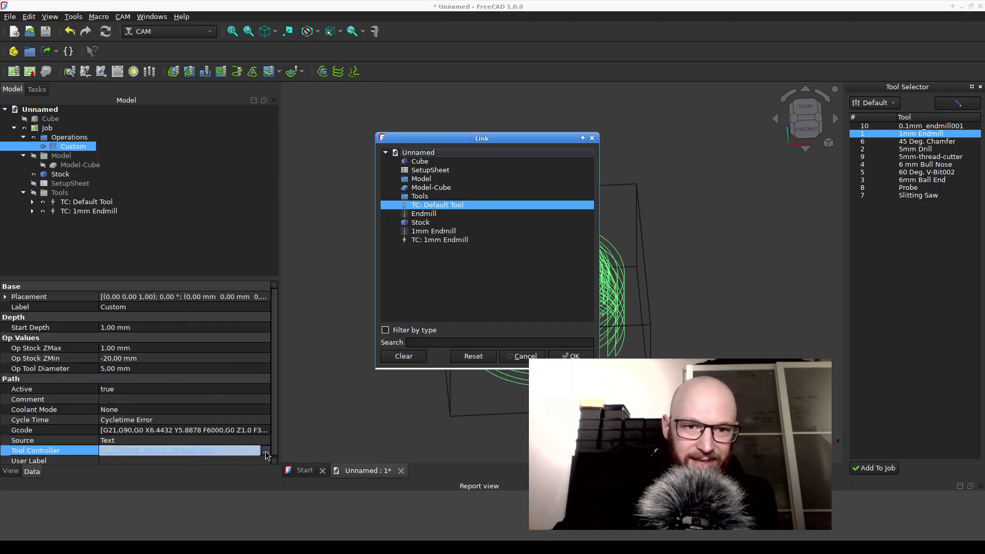
pyautogui.click(445, 240)
pyautogui.click(443, 242)
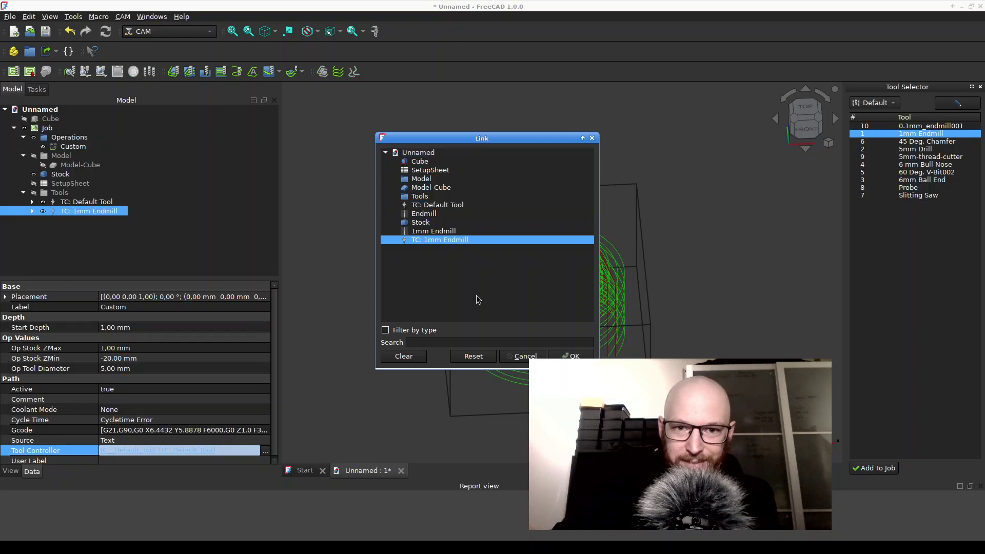
pyautogui.click(571, 356)
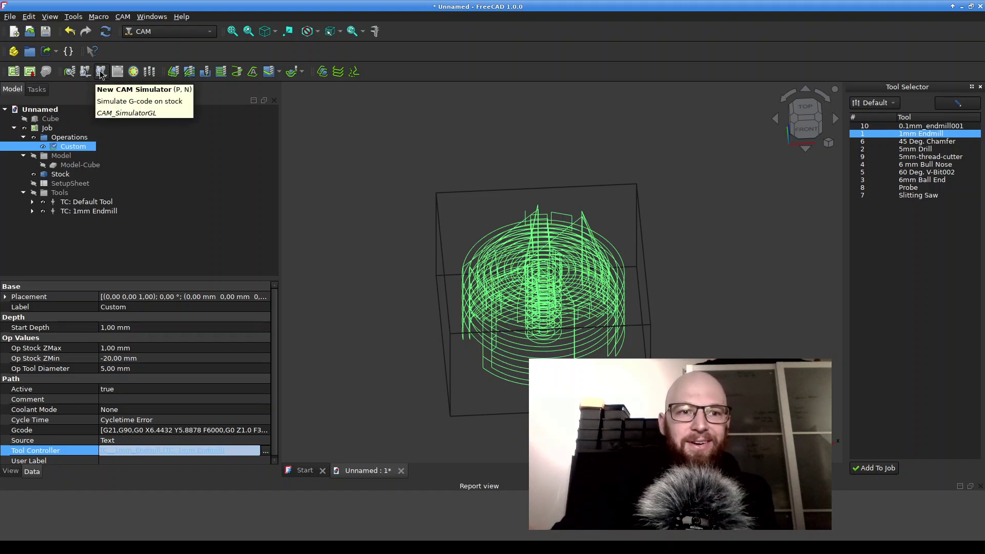
# Step: Launch the new CAM Simulator, play the job and scrub ahead to watch the pocket being cut
pyautogui.click(102, 72)
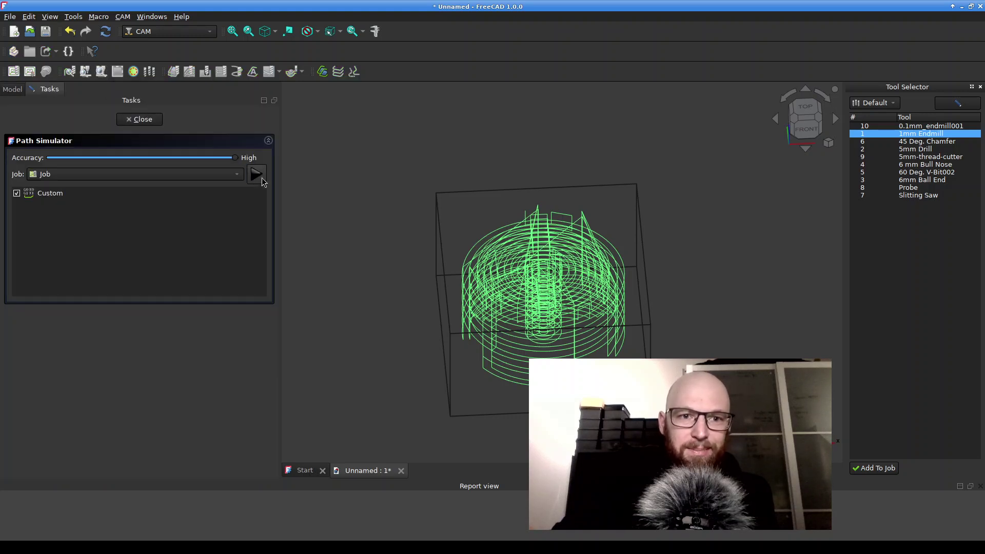
pyautogui.click(258, 175)
pyautogui.moveTo(740, 209); pyautogui.dragTo(197, 24)
pyautogui.click(58, 321)
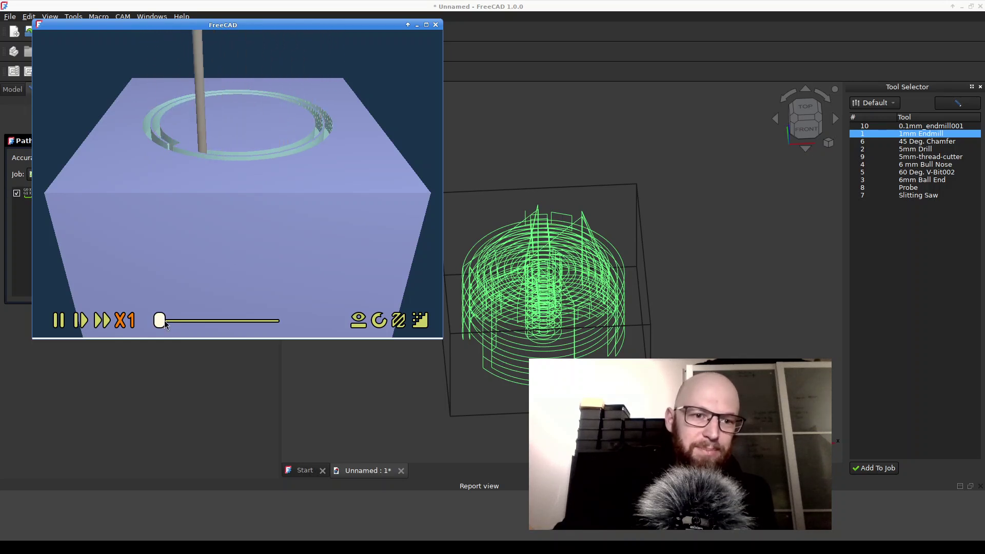
pyautogui.moveTo(168, 327); pyautogui.dragTo(279, 327)
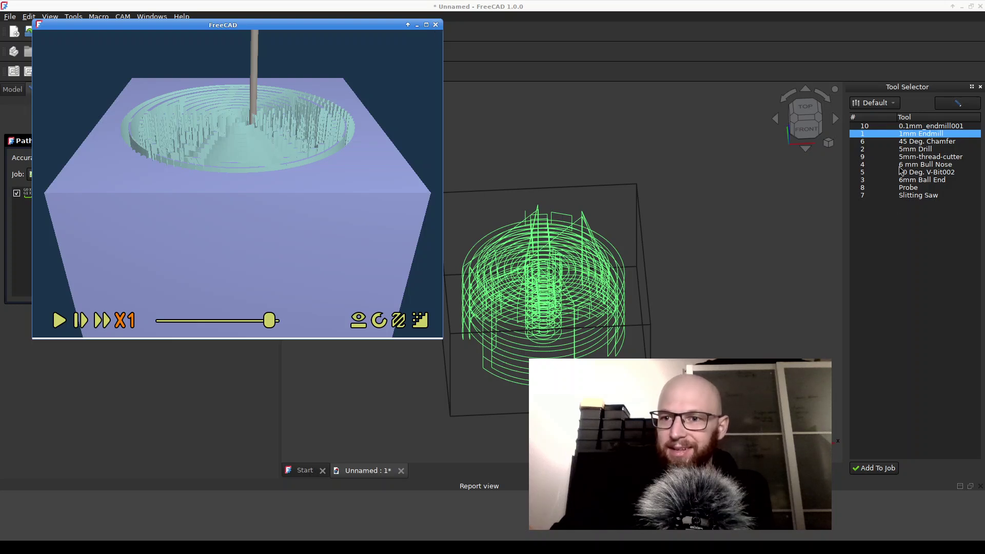
# Step: Close the CAM simulator and open the tool library editor
pyautogui.click(436, 25)
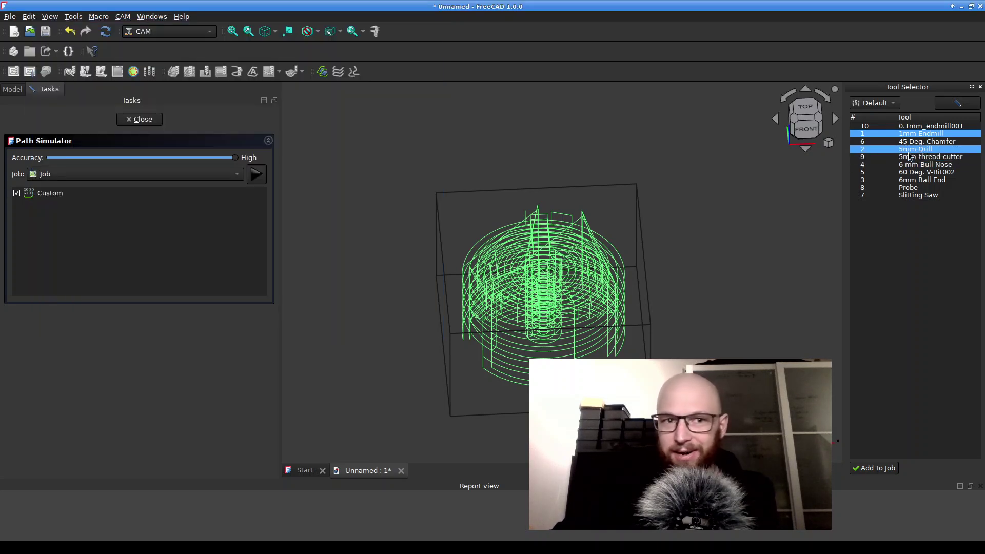
pyautogui.click(141, 119)
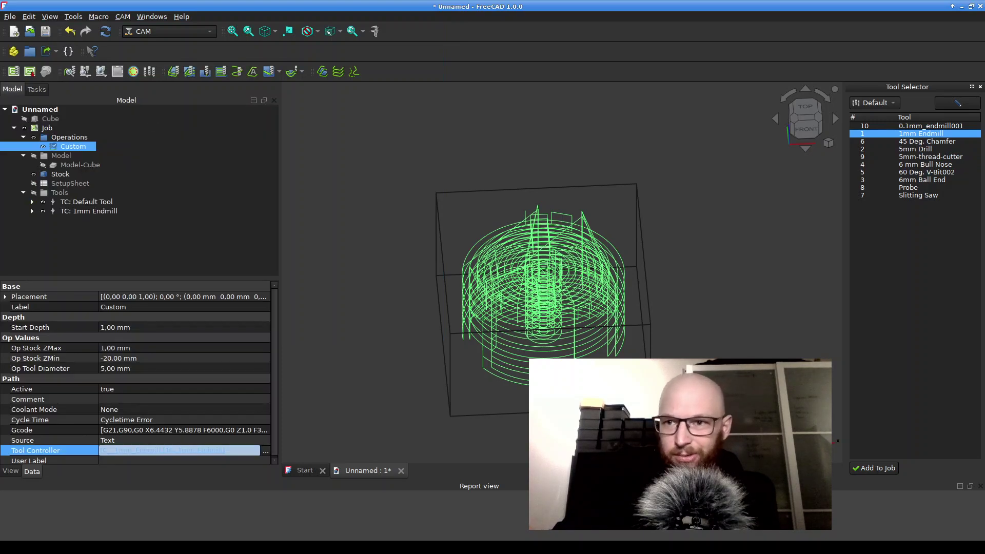
pyautogui.click(958, 103)
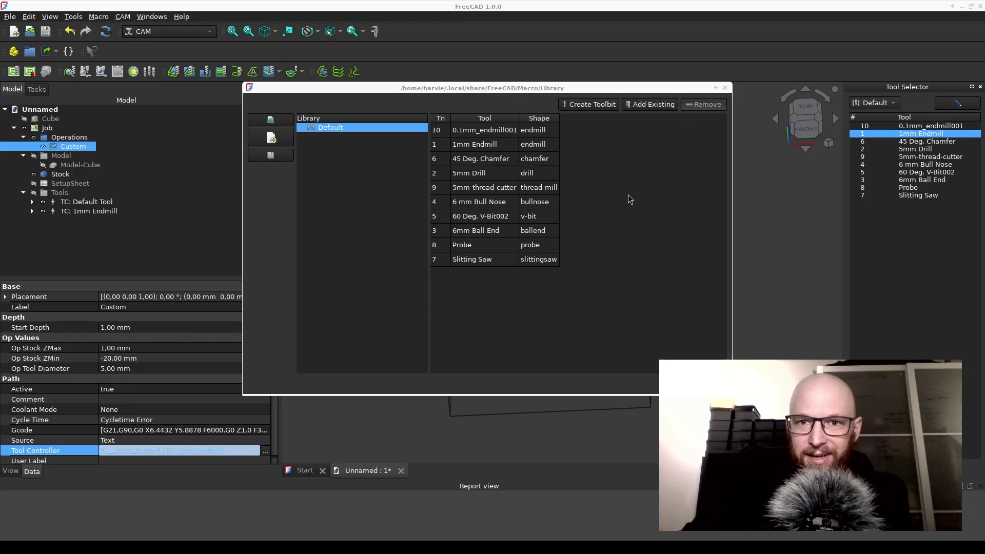
pyautogui.click(592, 106)
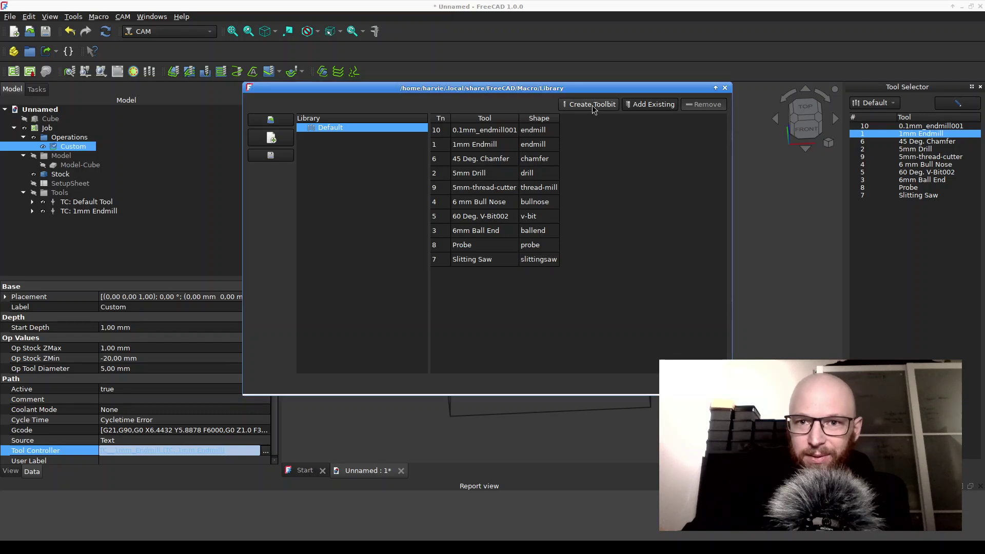
pyautogui.click(643, 106)
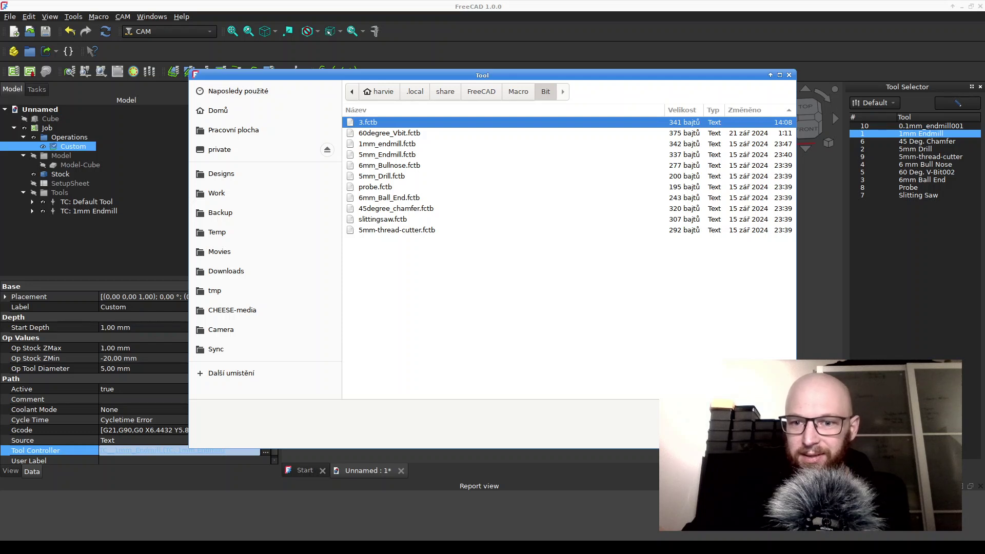
pyautogui.press('Escape')
# Step: Create a new endmill.fcstd toolbit and save it as 3_175_endmill.fctb
pyautogui.click(585, 104)
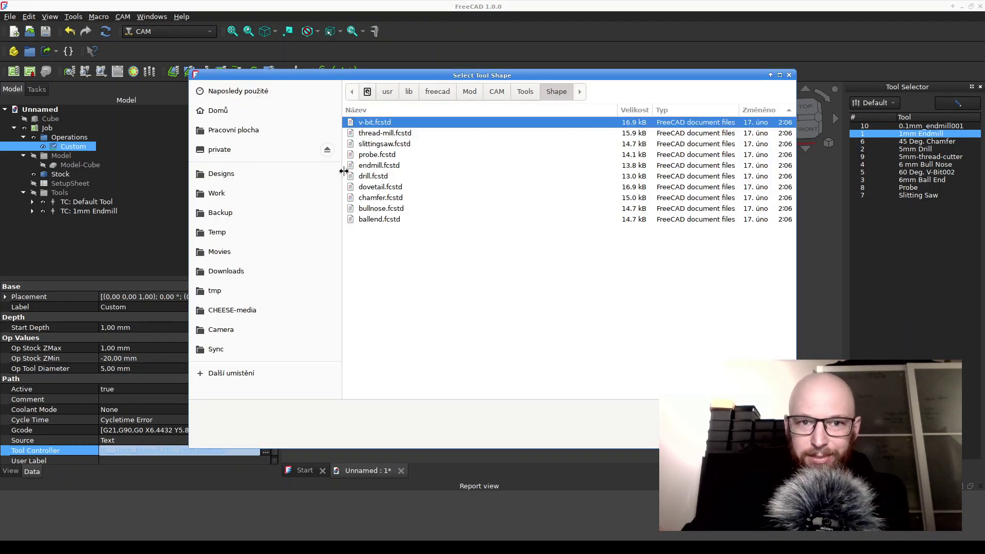
pyautogui.click(378, 166)
pyautogui.press('Return')
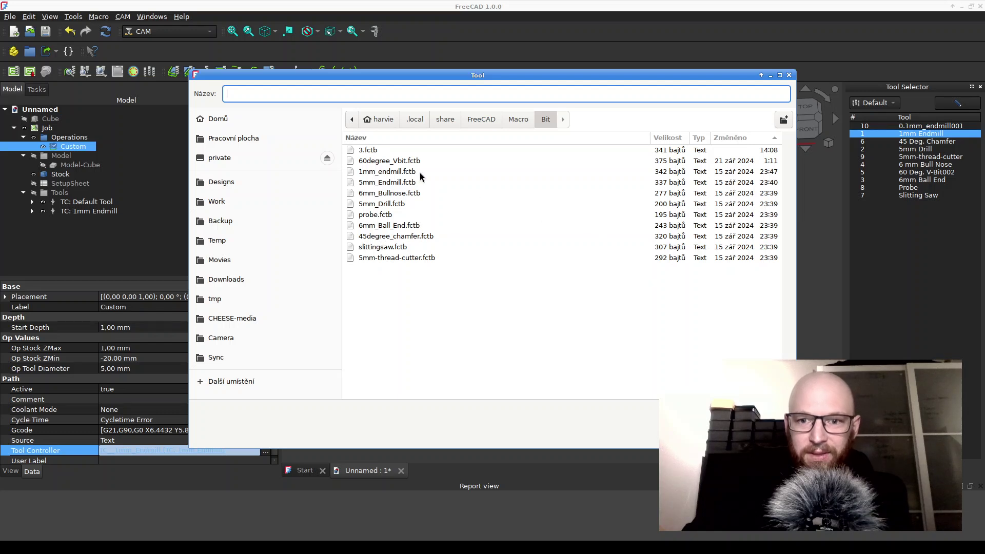
pyautogui.write('3_175_endmill.fctb')
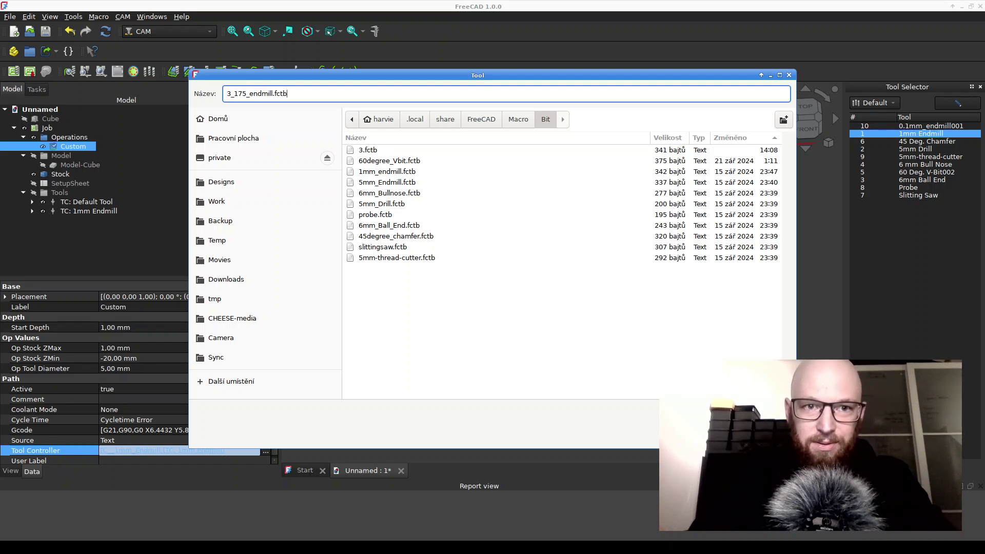
pyautogui.press('Return')
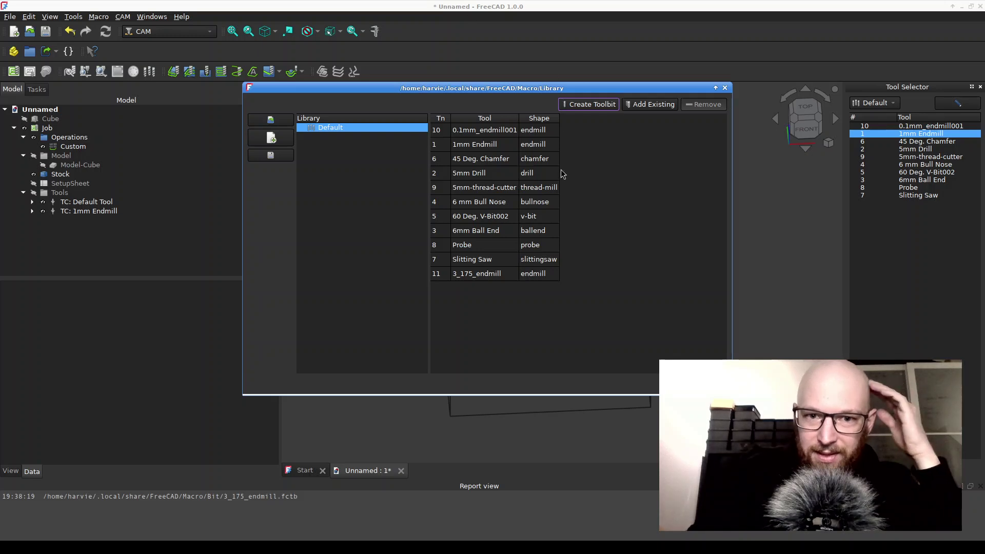
# Step: Give the 3_175_endmill toolbit a 3,175 mm diameter and shank, with 50 mm length
pyautogui.click(481, 276)
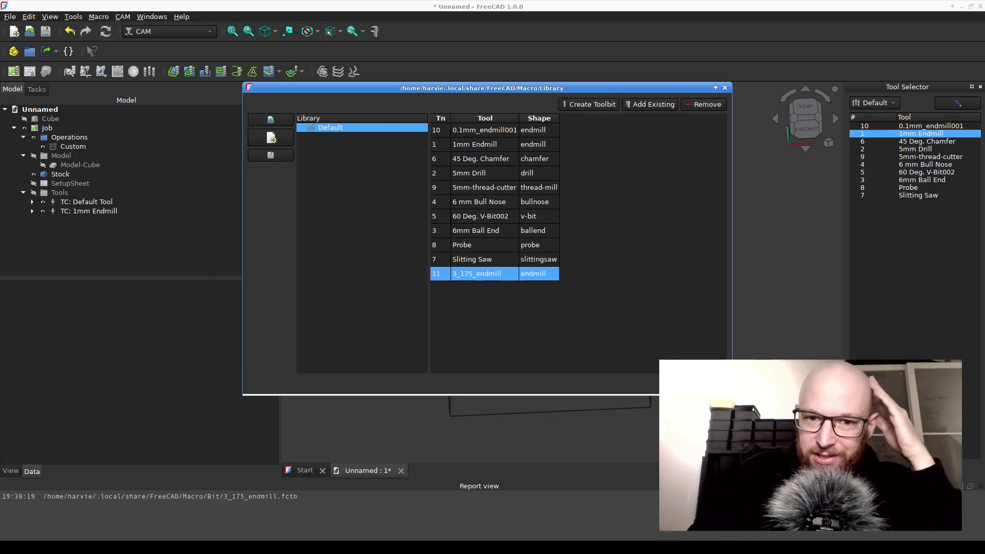
pyautogui.doubleClick(481, 274)
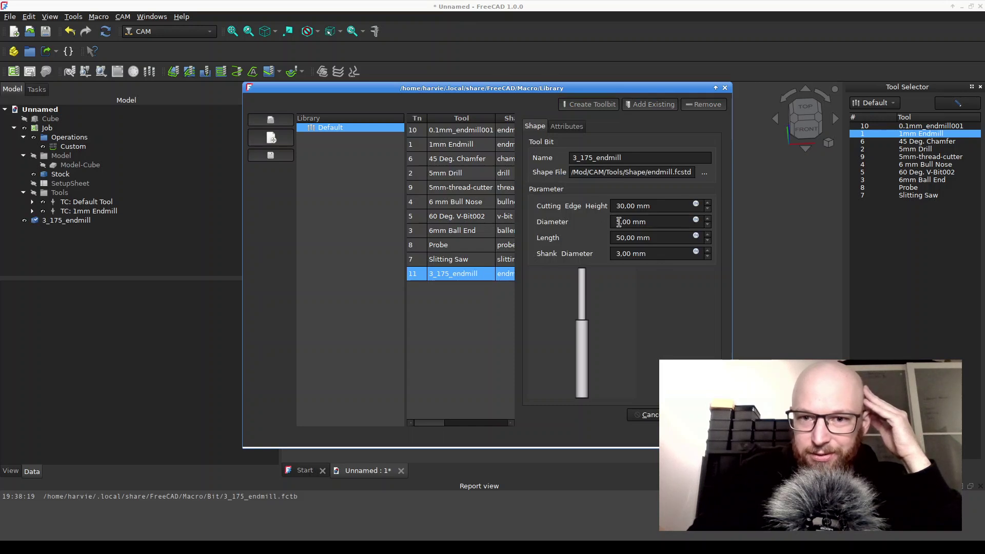
pyautogui.click(611, 221)
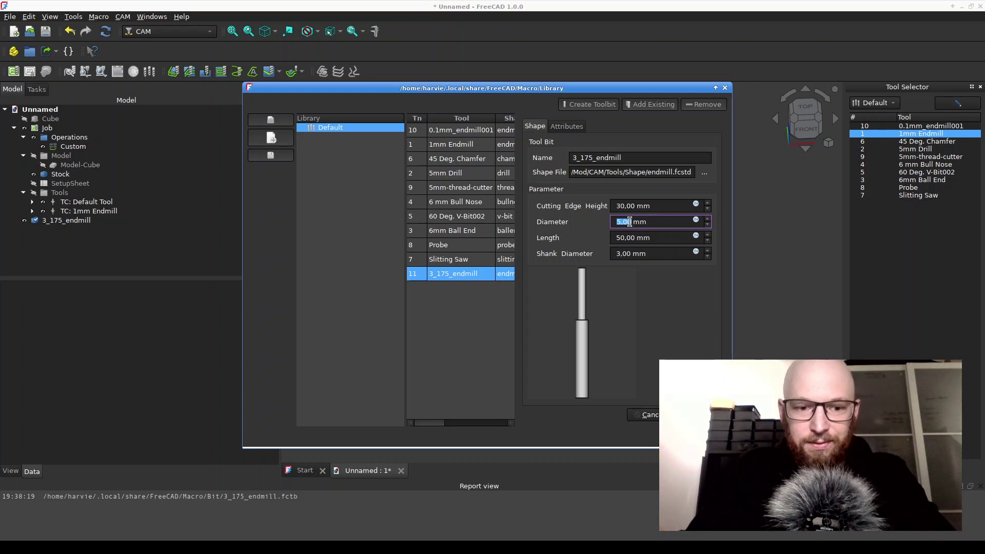
pyautogui.write('3,17')
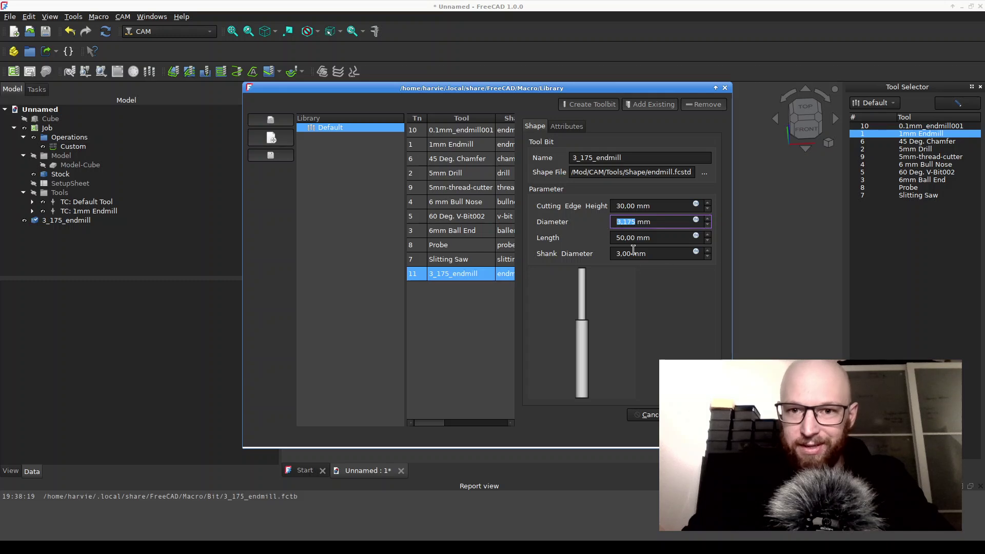
pyautogui.moveTo(630, 253); pyautogui.dragTo(611, 255)
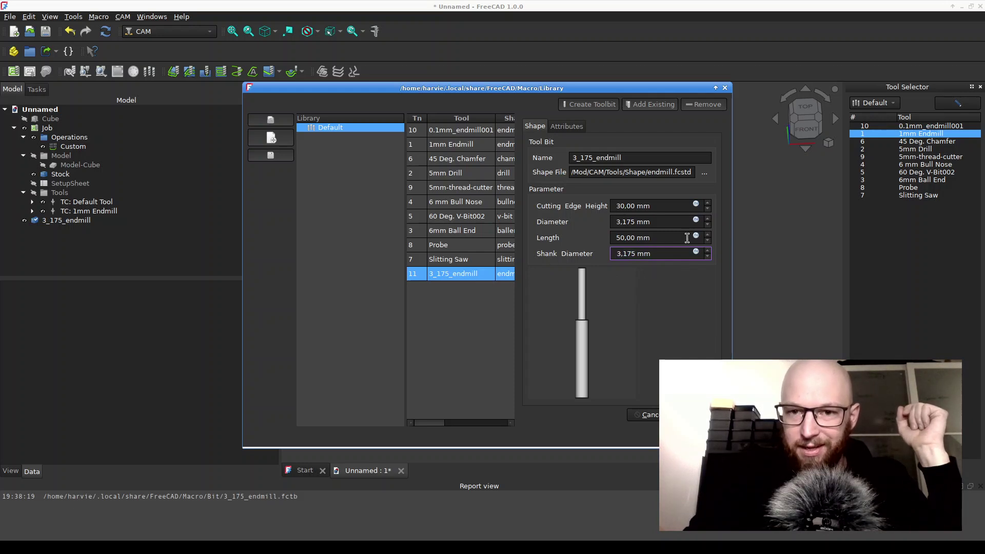
pyautogui.click(686, 238)
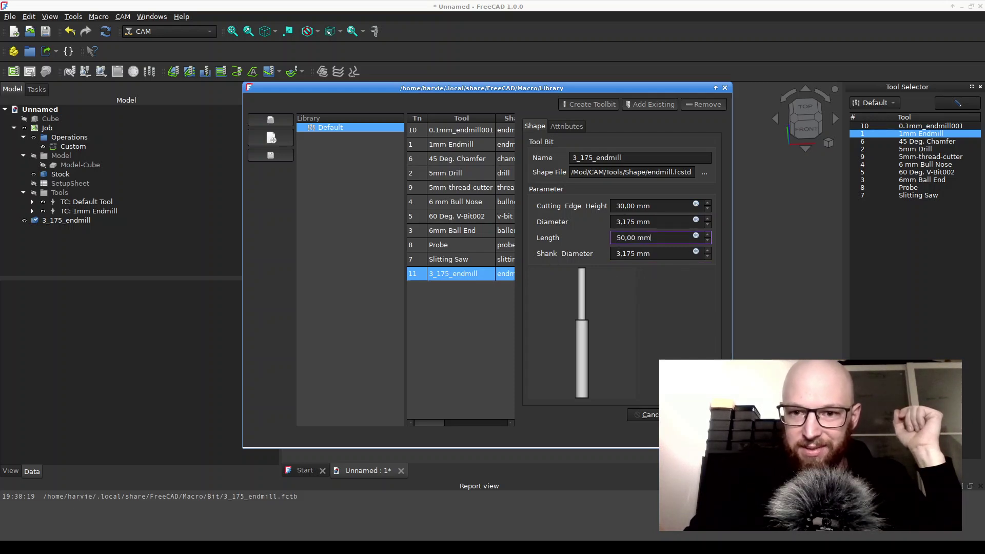
# Step: Save 3_175_endmill to the Default library and pick it in the Tool Selector
pyautogui.click(688, 415)
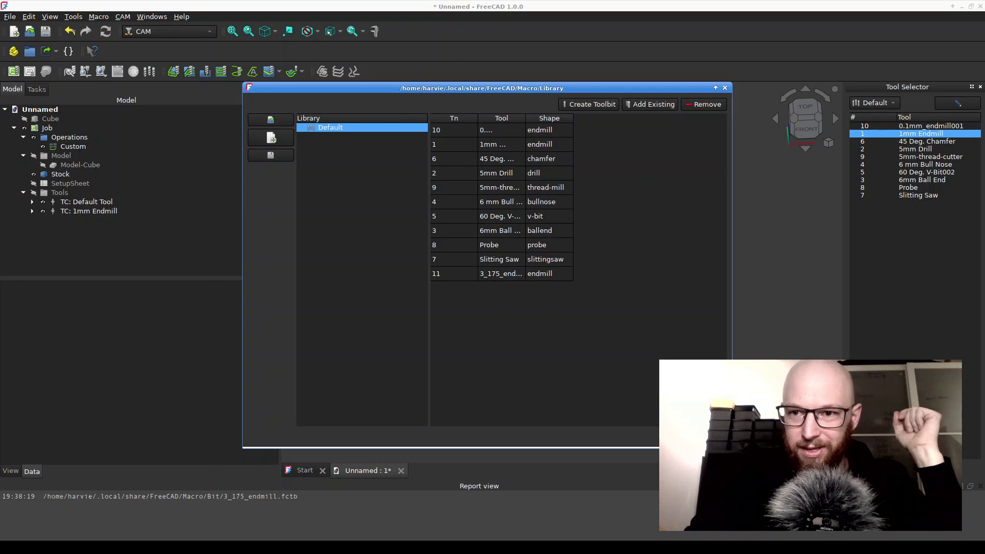
pyautogui.click(703, 436)
pyautogui.click(927, 203)
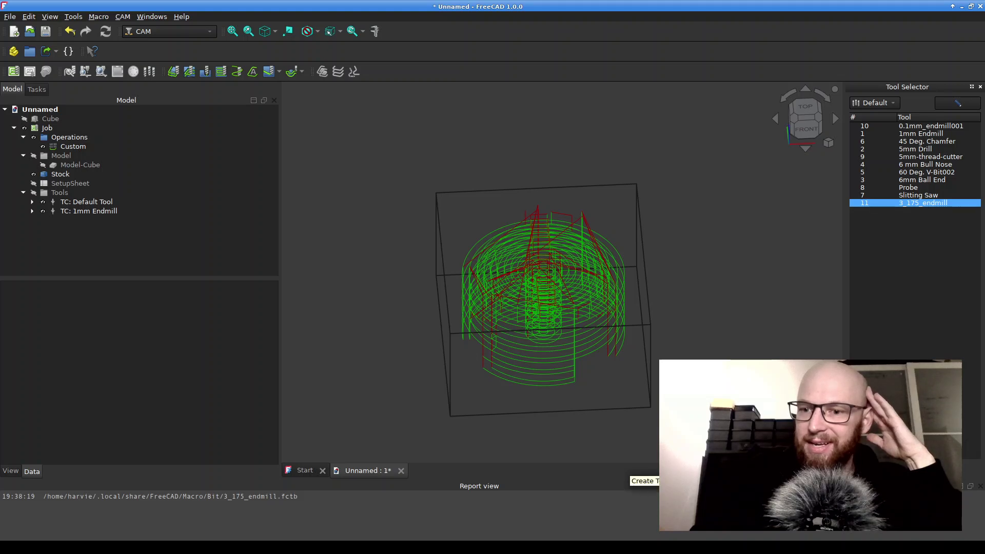
# Step: Create a TC: 3_175_endmill tool controller and link it as the Custom operation's controller
pyautogui.doubleClick(923, 203)
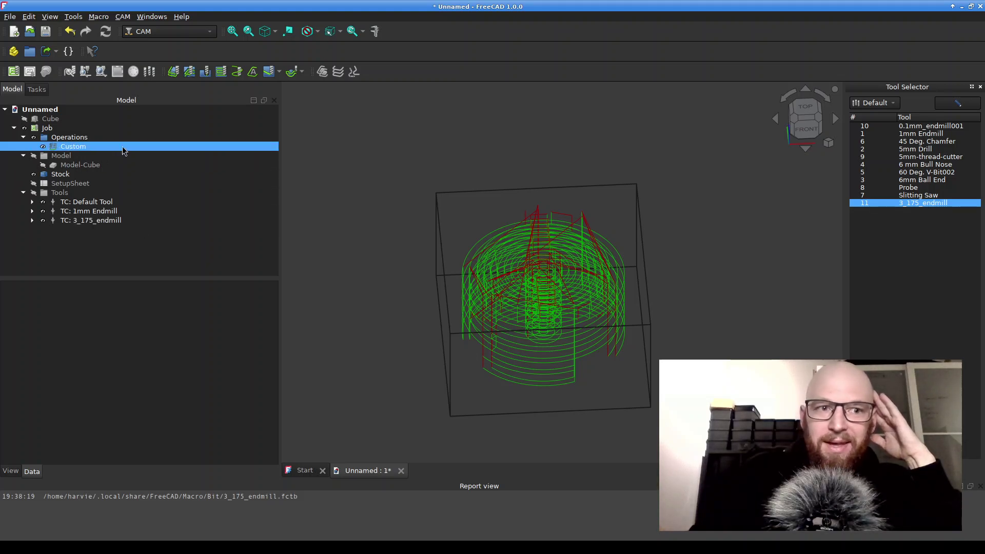
pyautogui.click(104, 146)
pyautogui.click(198, 451)
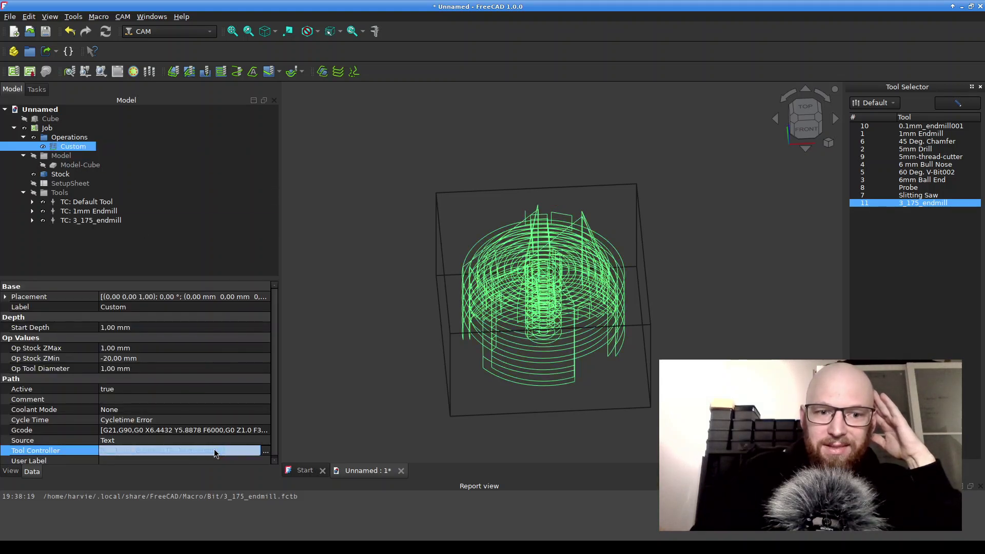
pyautogui.click(265, 451)
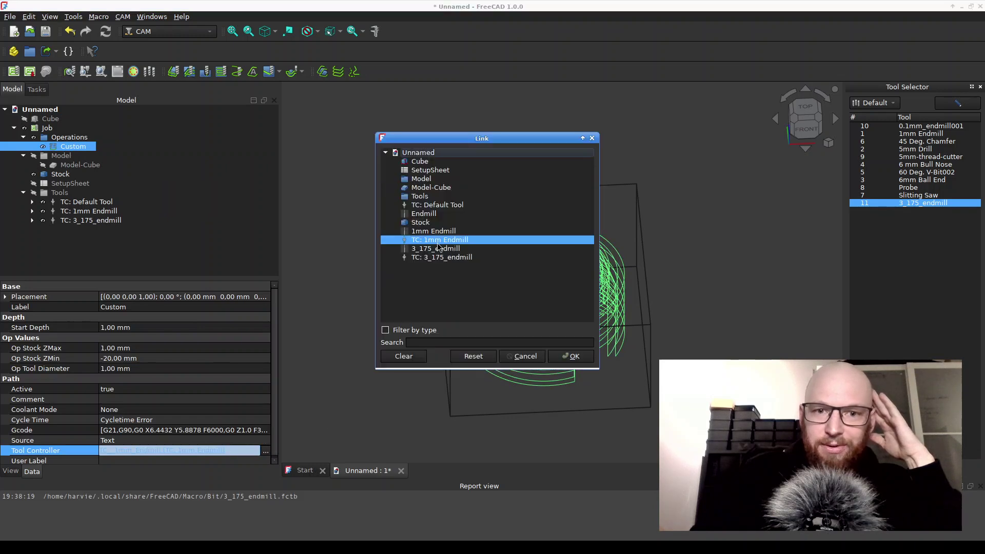
pyautogui.click(456, 258)
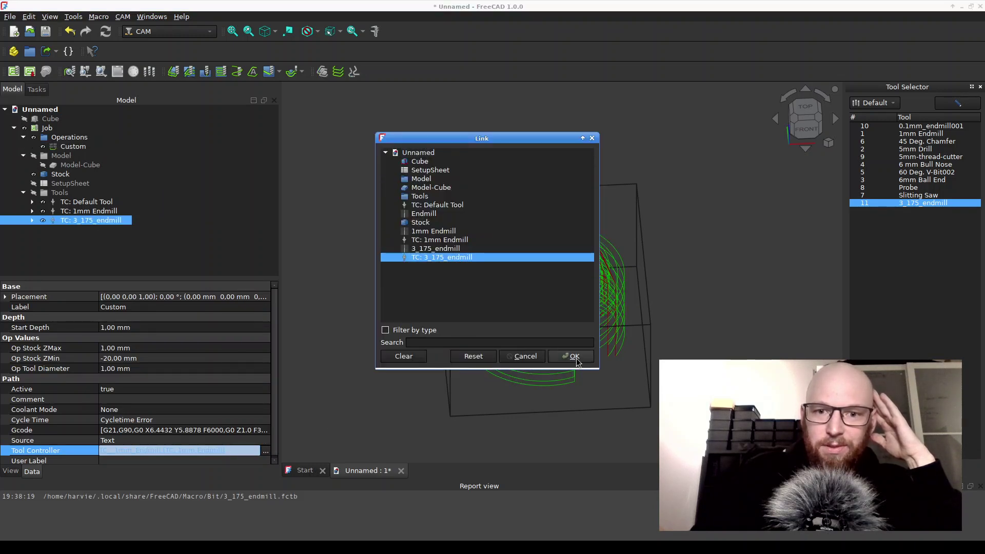
pyautogui.click(575, 357)
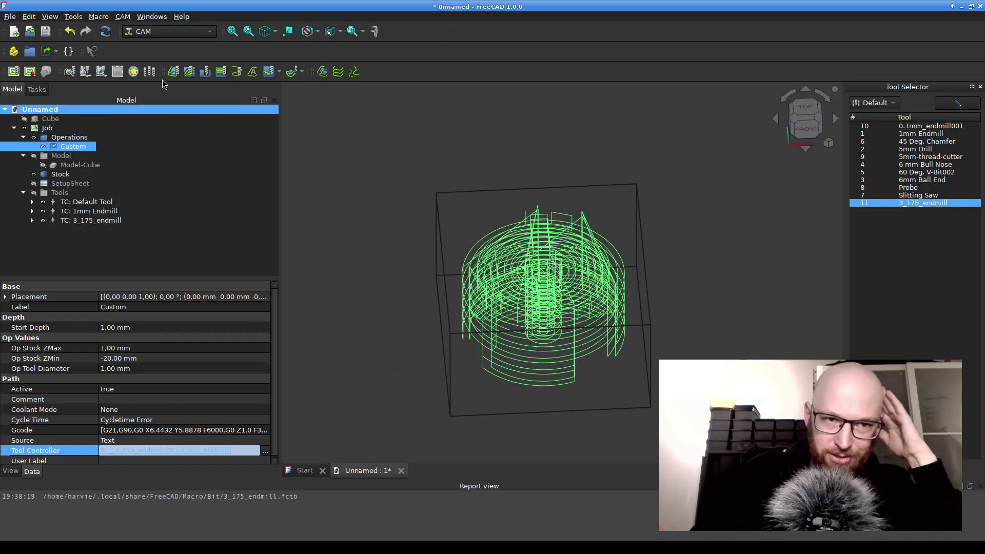
pyautogui.click(102, 72)
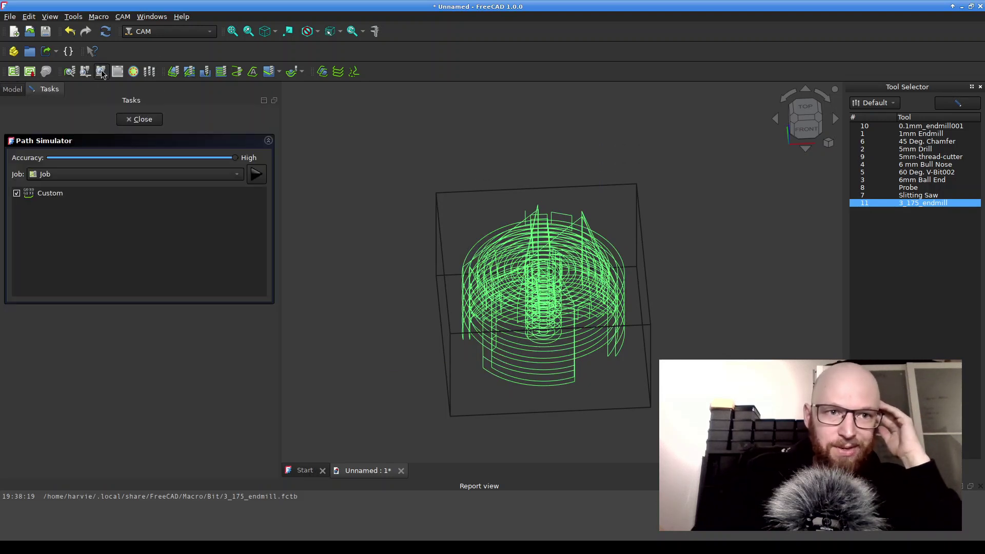
pyautogui.click(256, 175)
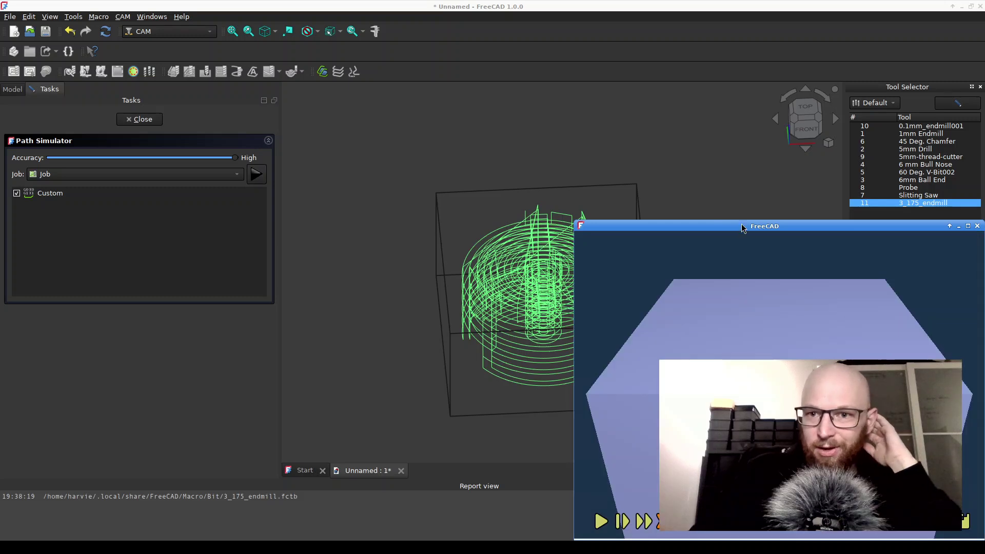
pyautogui.moveTo(739, 224); pyautogui.dragTo(282, 67)
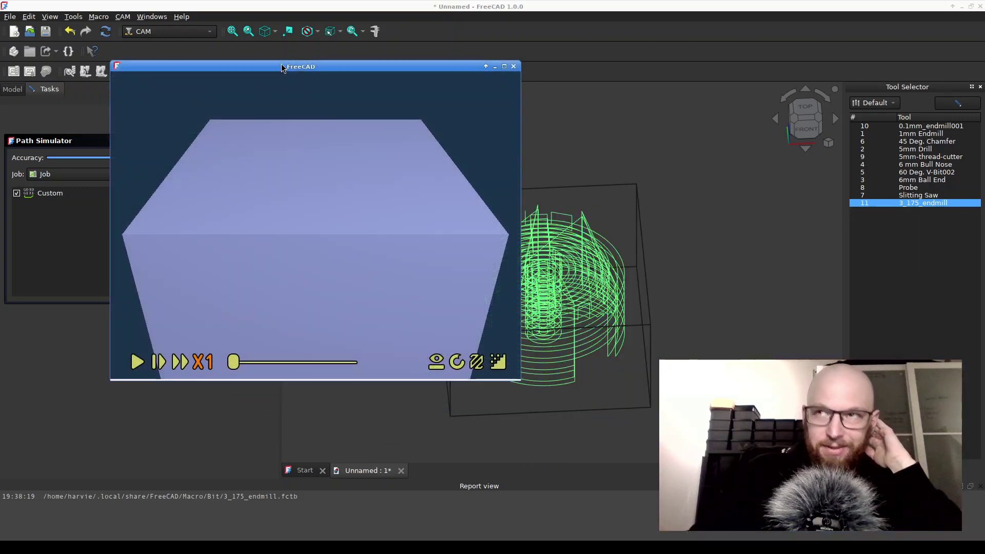
pyautogui.click(137, 362)
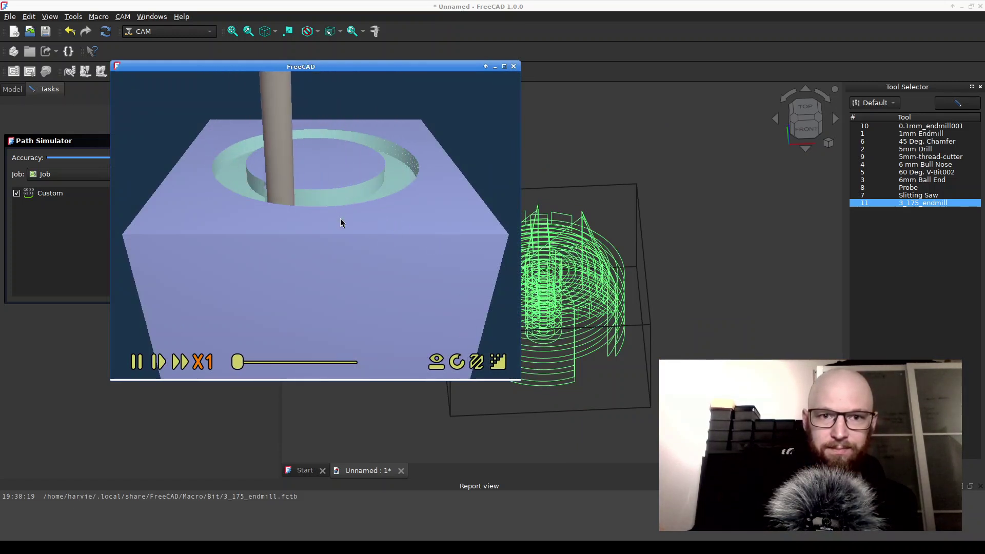
pyautogui.moveTo(322, 201); pyautogui.dragTo(329, 227)
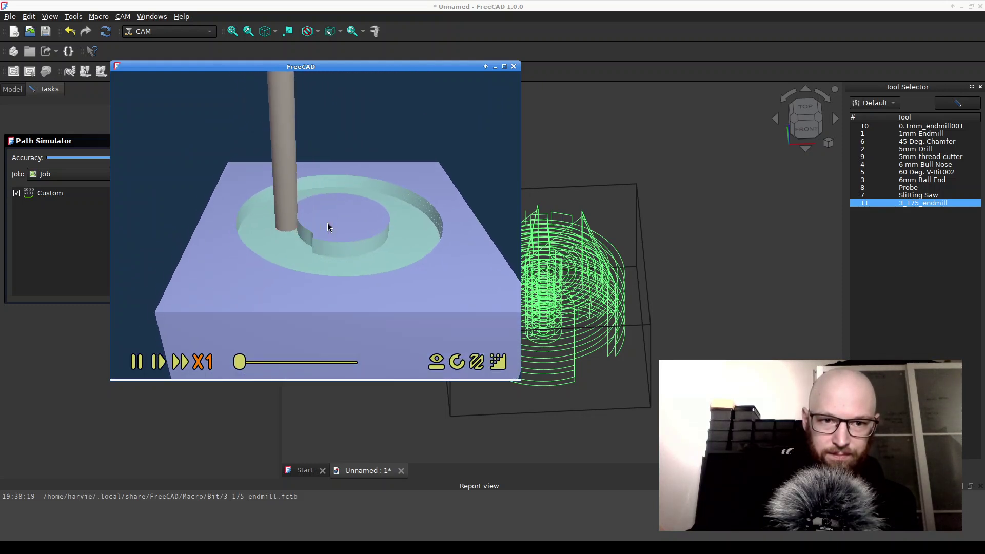
pyautogui.click(205, 363)
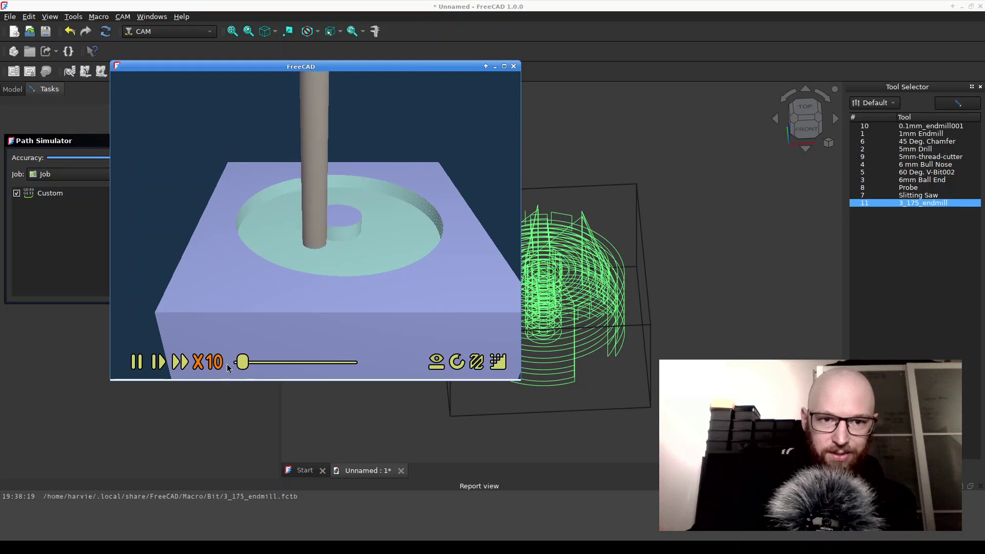
pyautogui.click(136, 363)
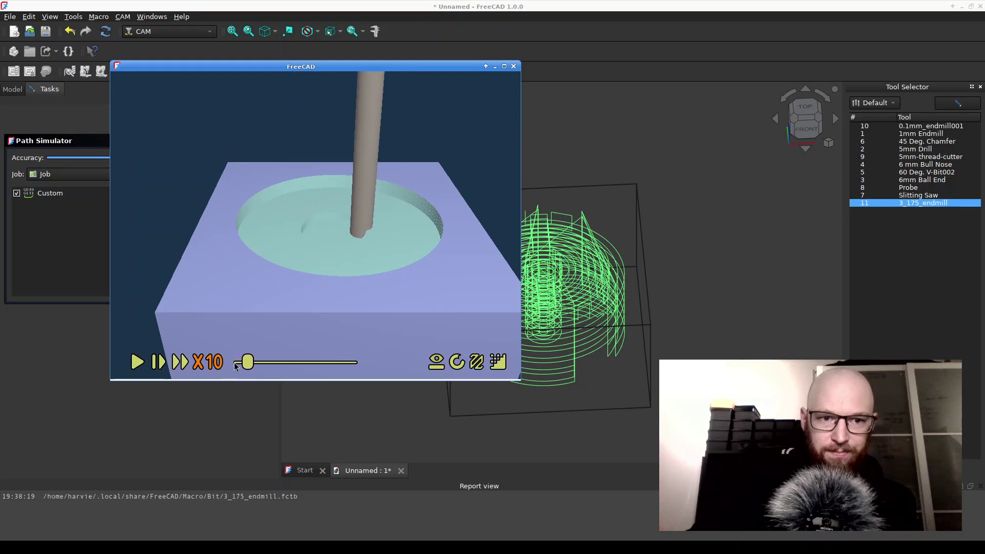
pyautogui.moveTo(247, 362); pyautogui.dragTo(358, 363)
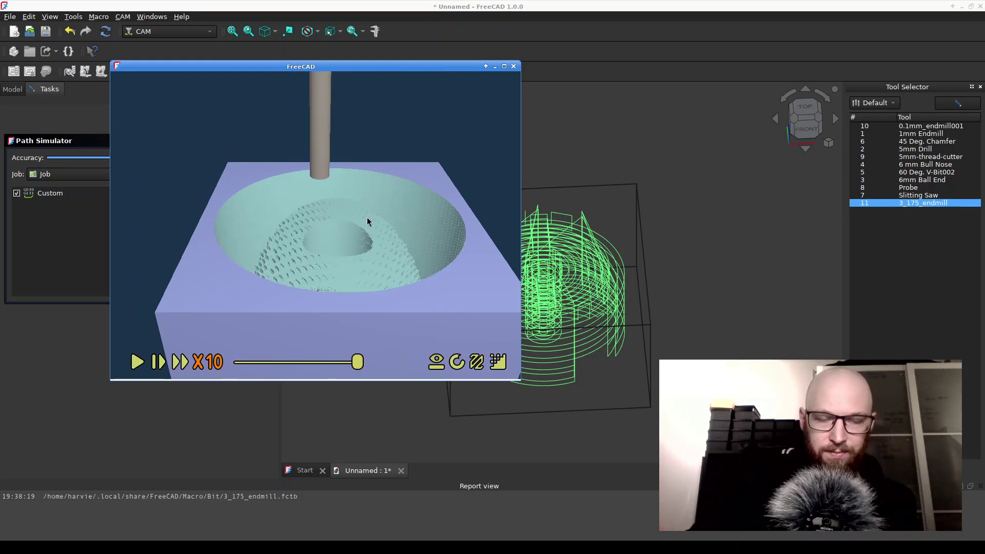
pyautogui.moveTo(367, 222); pyautogui.dragTo(338, 283)
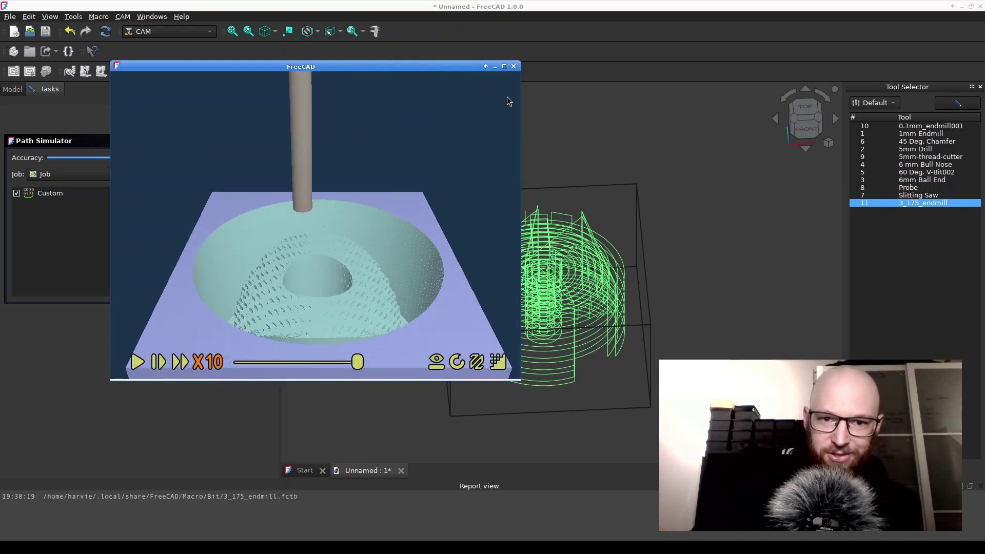
pyautogui.click(514, 66)
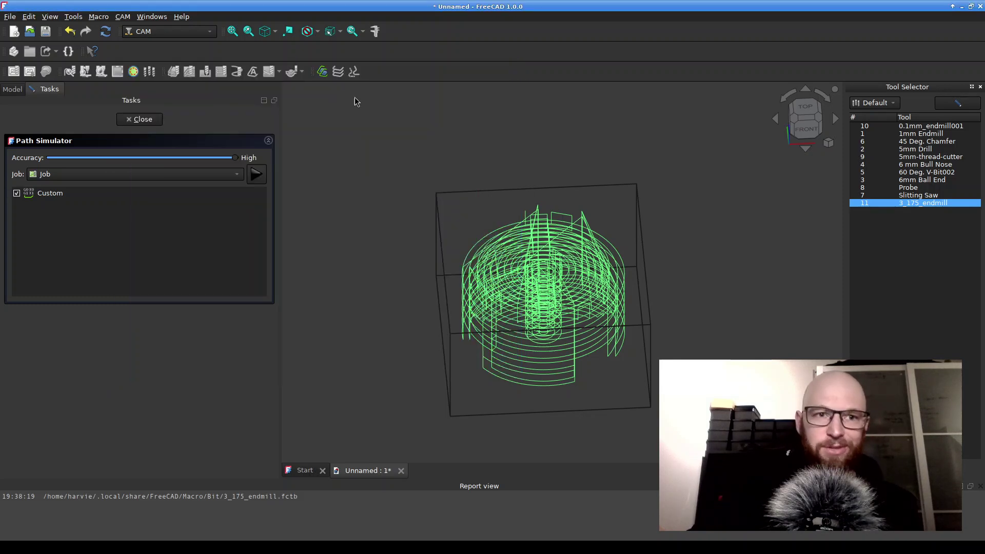
pyautogui.click(142, 120)
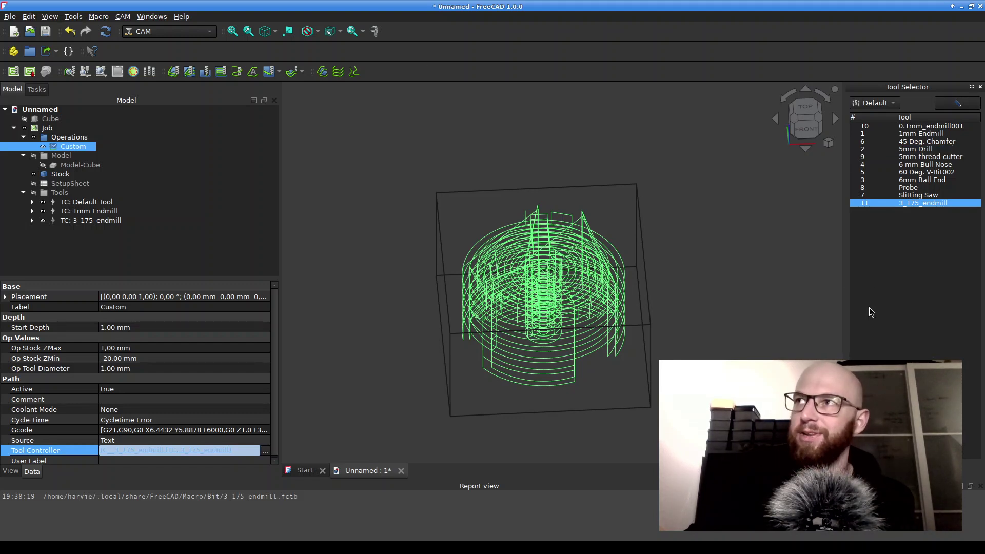
# Step: Open the Slitting Saw toolbit in the tool library and select its slittingsaw.fcstd shape path
pyautogui.click(957, 103)
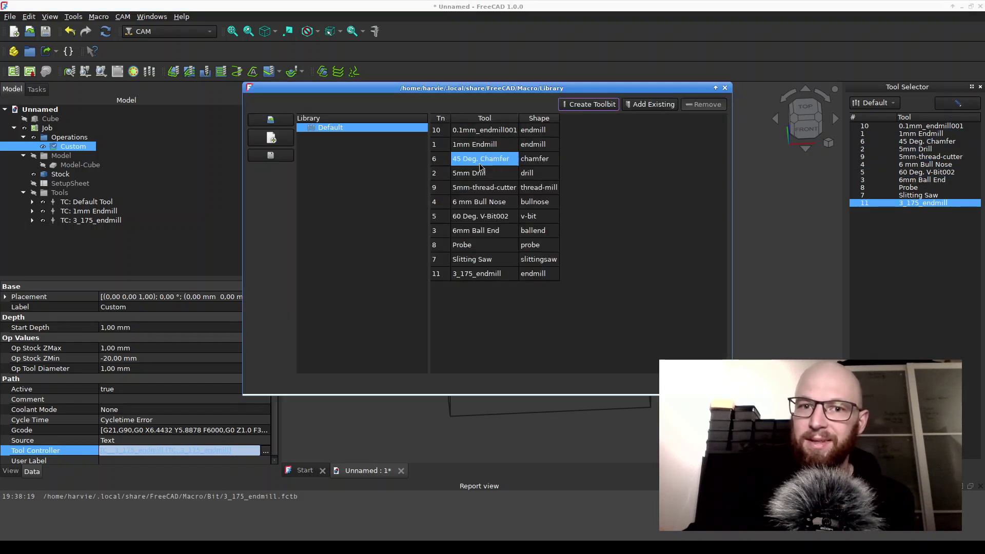
pyautogui.click(486, 261)
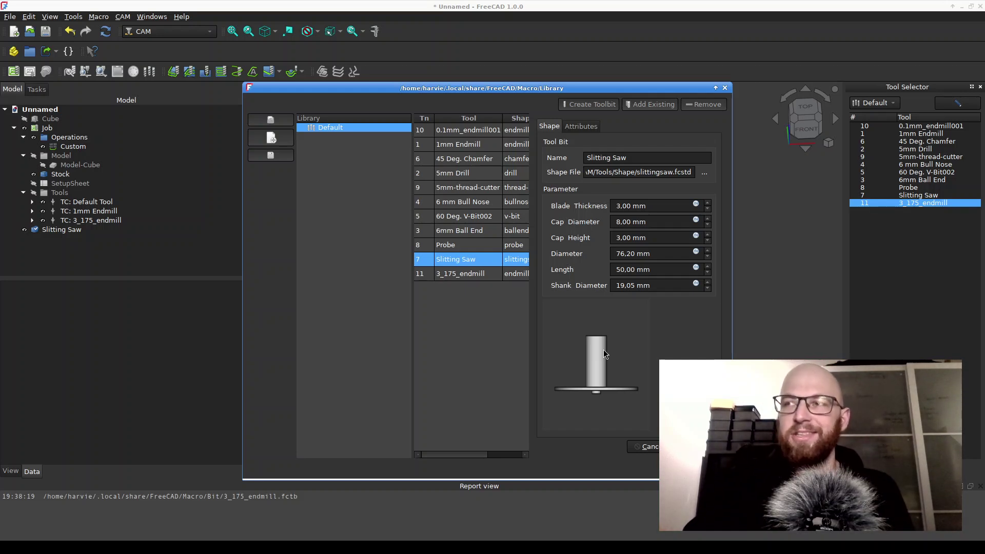
pyautogui.moveTo(547, 88); pyautogui.dragTo(447, 26)
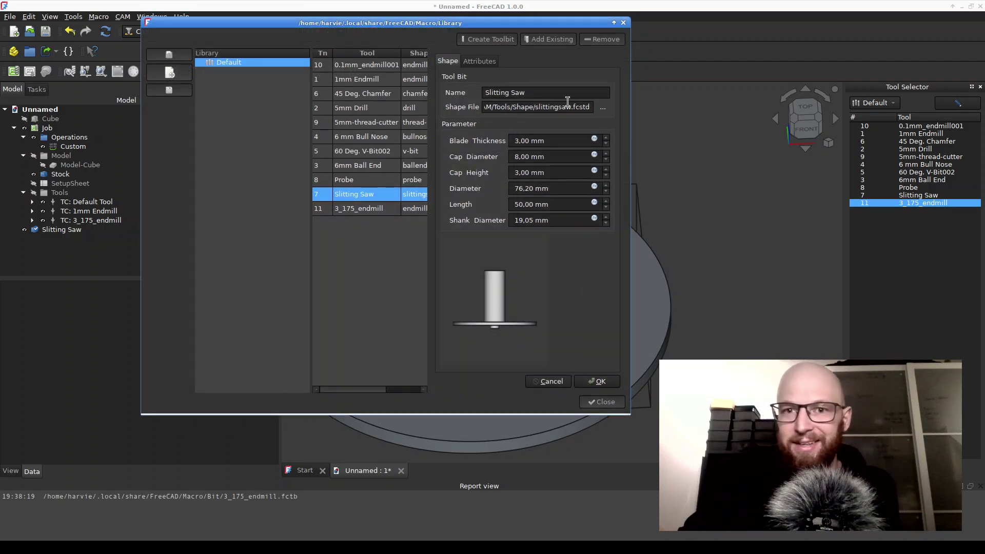
pyautogui.click(535, 108)
pyautogui.moveTo(536, 109)
pyautogui.mouseDown()
pyautogui.moveTo(488, 107)
pyautogui.moveTo(526, 106)
pyautogui.mouseUp()
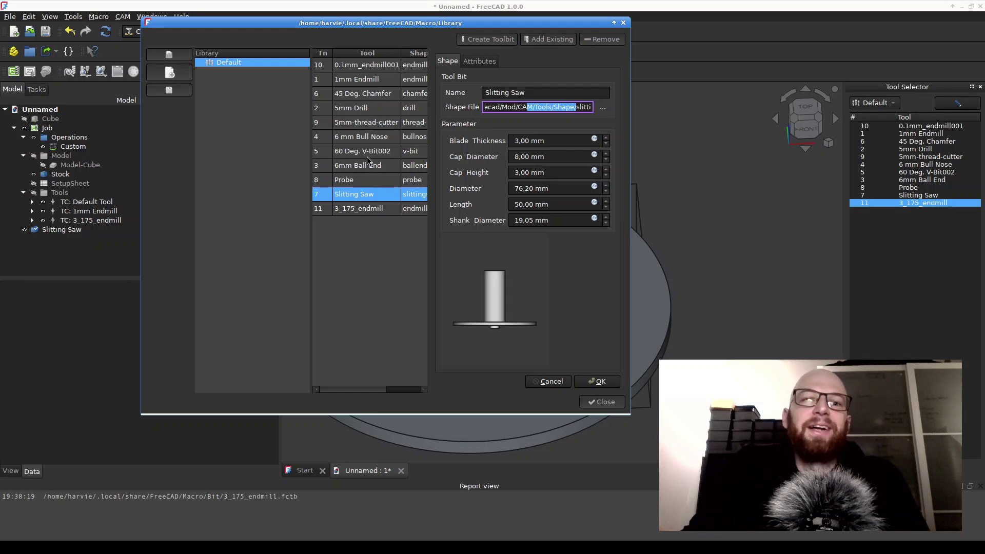
# Step: Close the Slitting Saw editor unchanged, returning to the Default library's toolbit list
pyautogui.moveTo(389, 74)
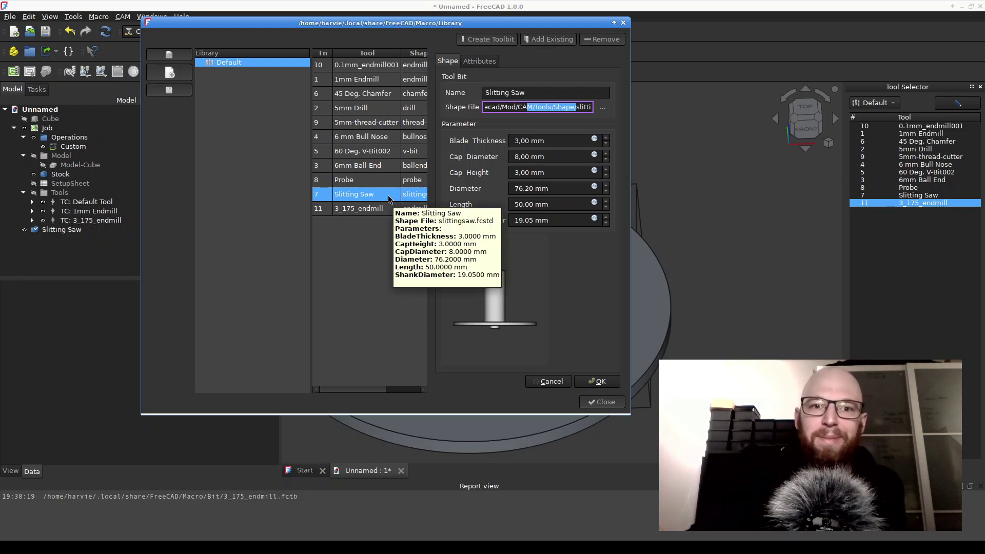
pyautogui.moveTo(376, 146)
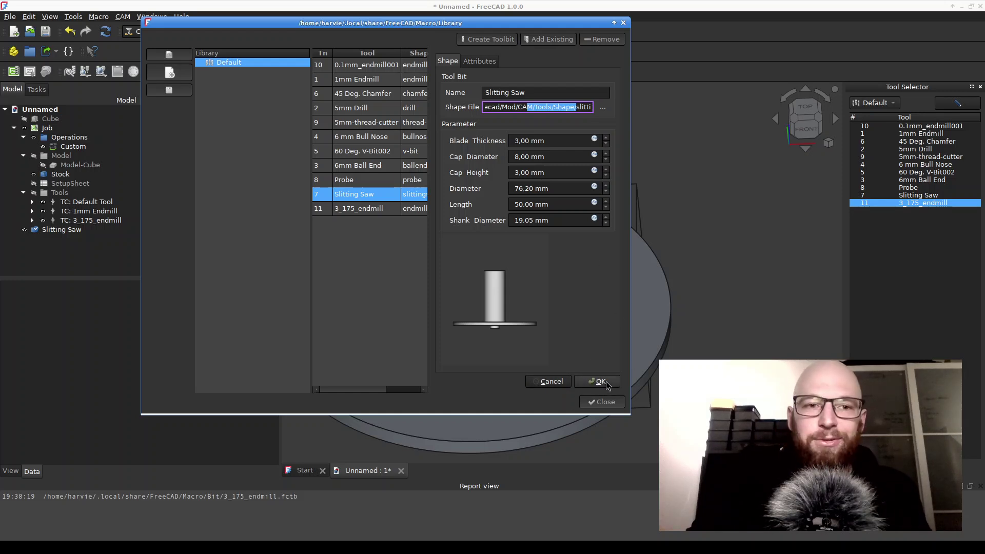
pyautogui.click(547, 381)
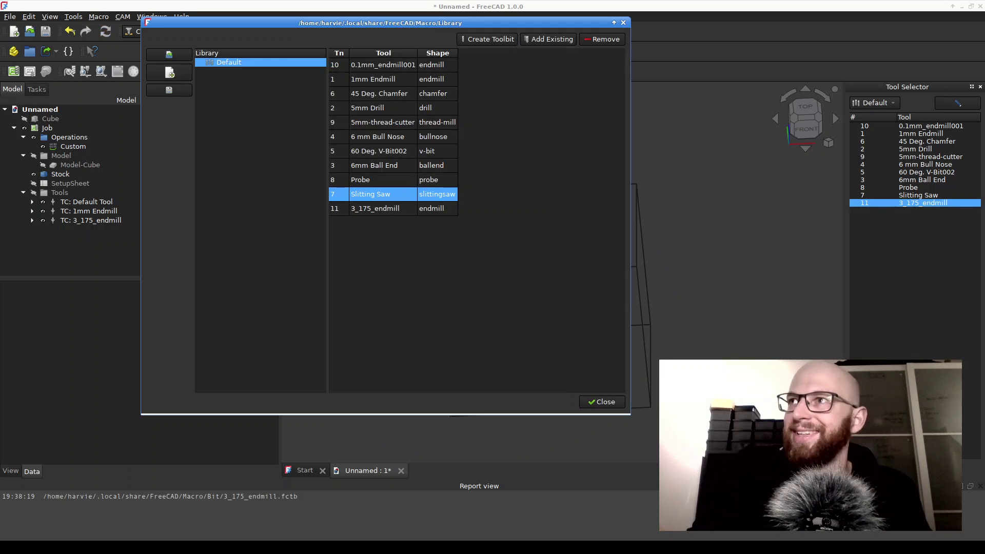